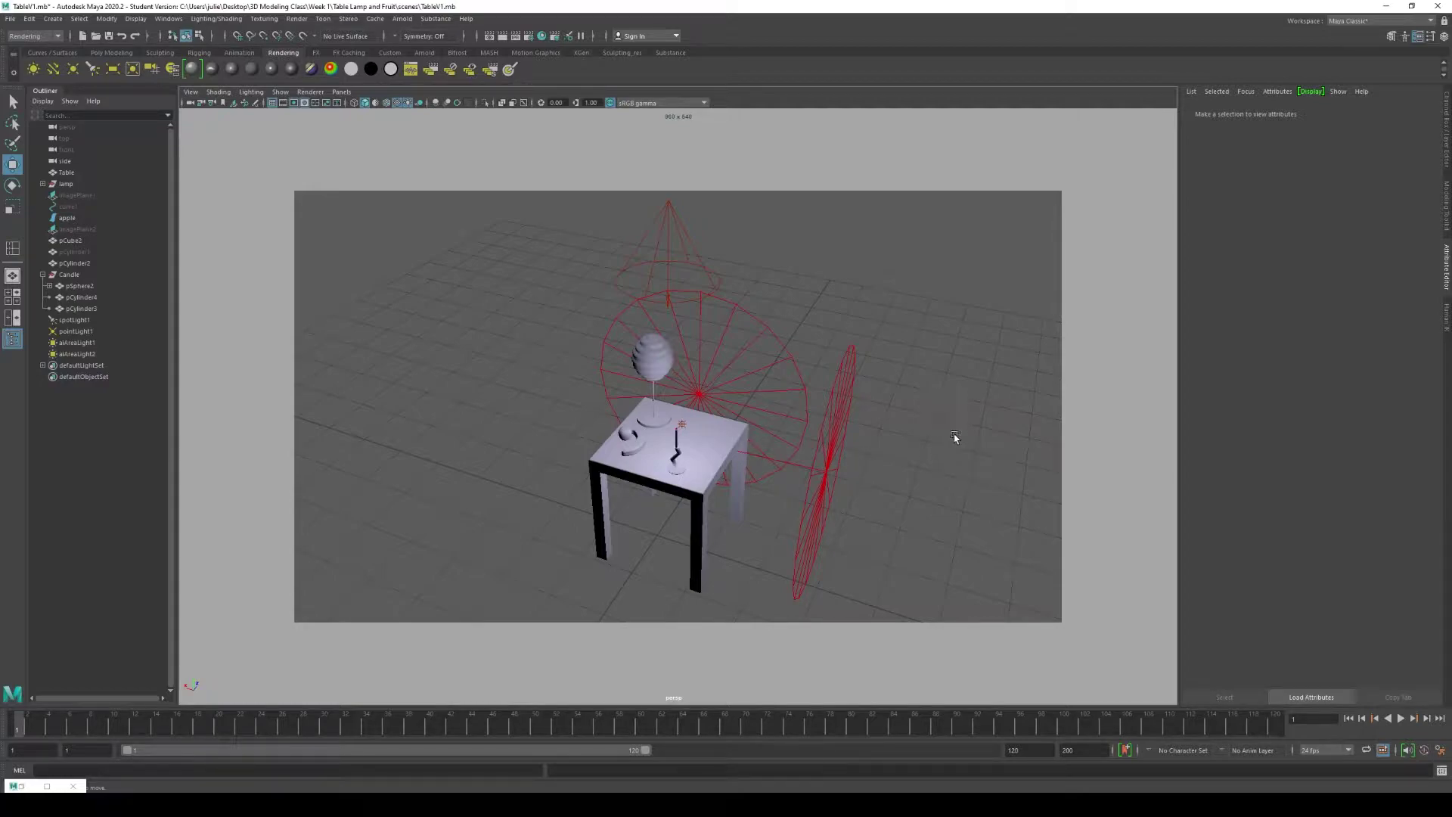
Create an Arnold SkyDome light in the table-and-lamp scene.
{"action": "left_click_drag", "start_coordinate": [955, 435], "coordinate": [951, 433], "text": "alt"}
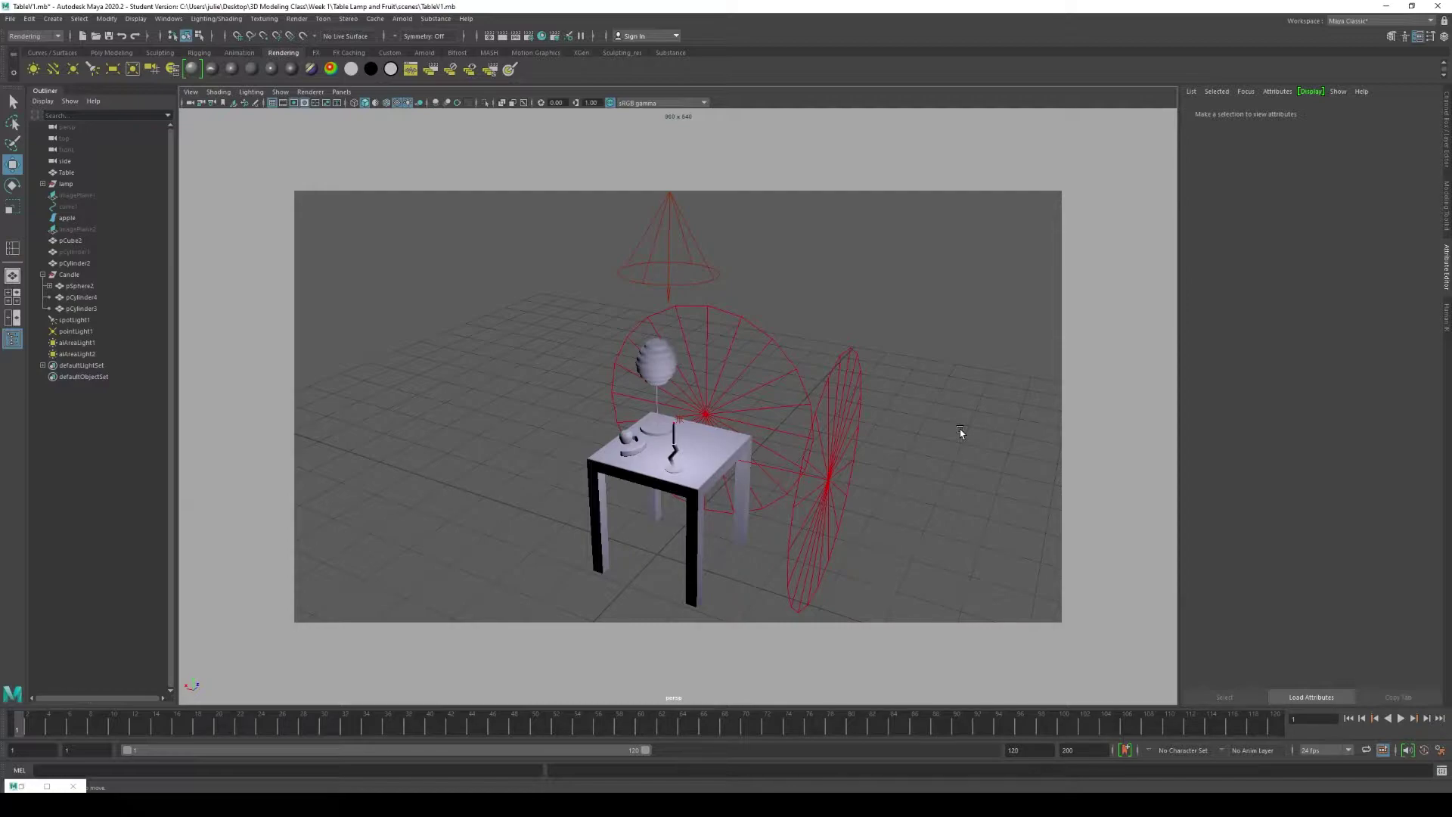
{"action": "left_click", "coordinate": [402, 18]}
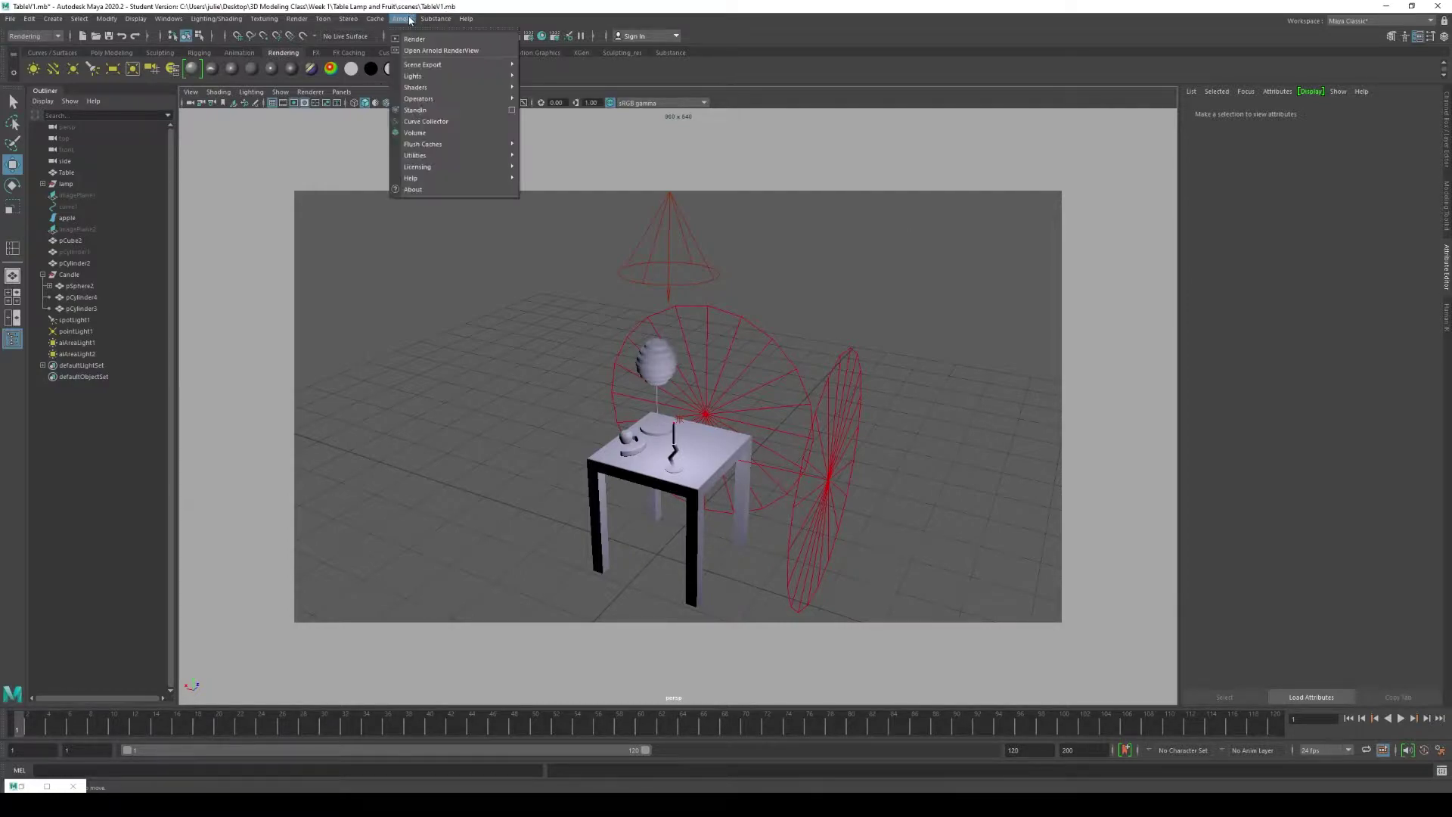
{"action": "mouse_move", "coordinate": [439, 79]}
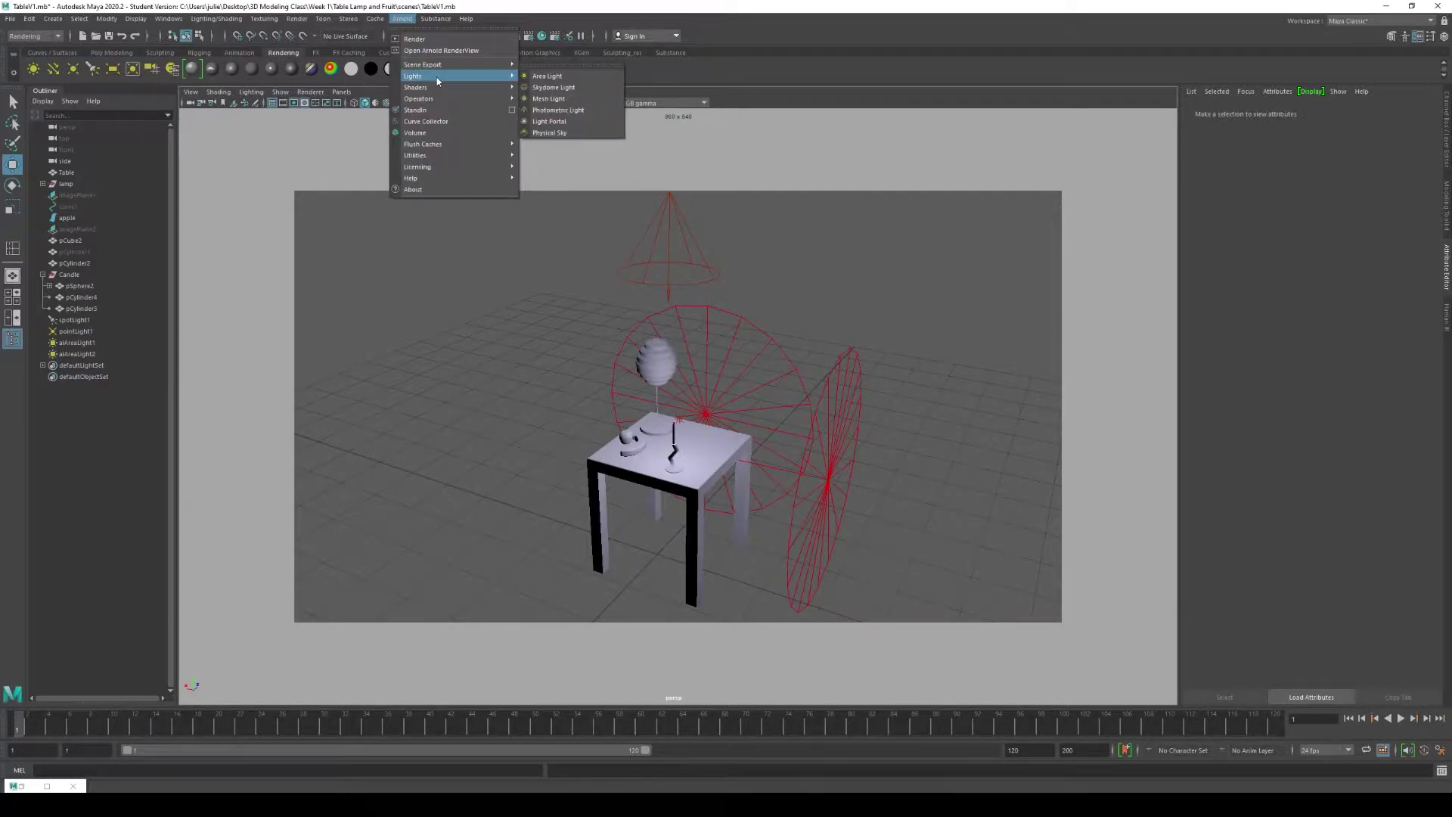
{"action": "left_click", "coordinate": [553, 87]}
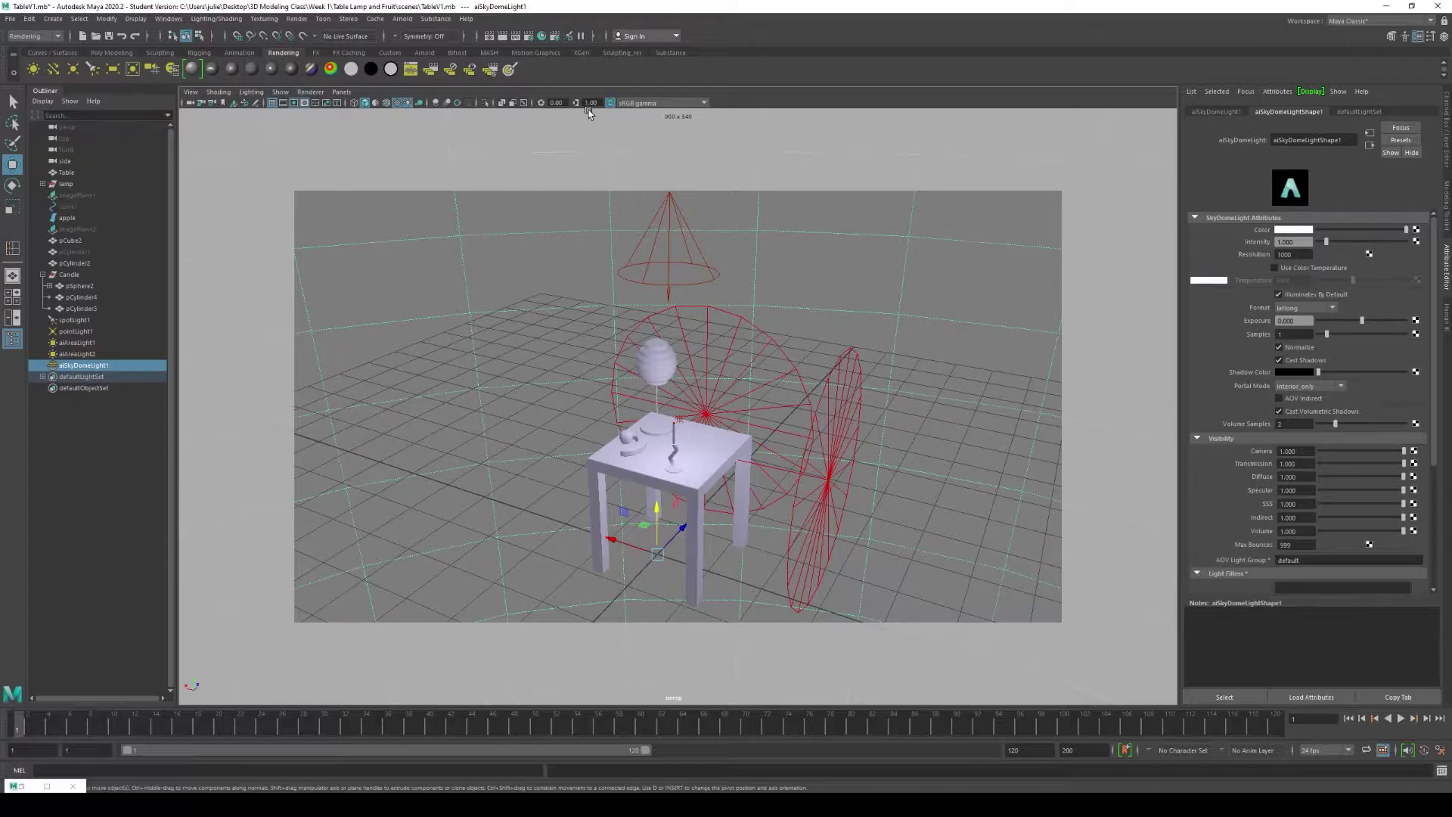
Select the area, spot and disc lights in turn, then reselect aiSkyDomeLight1.
{"action": "left_click", "coordinate": [706, 412]}
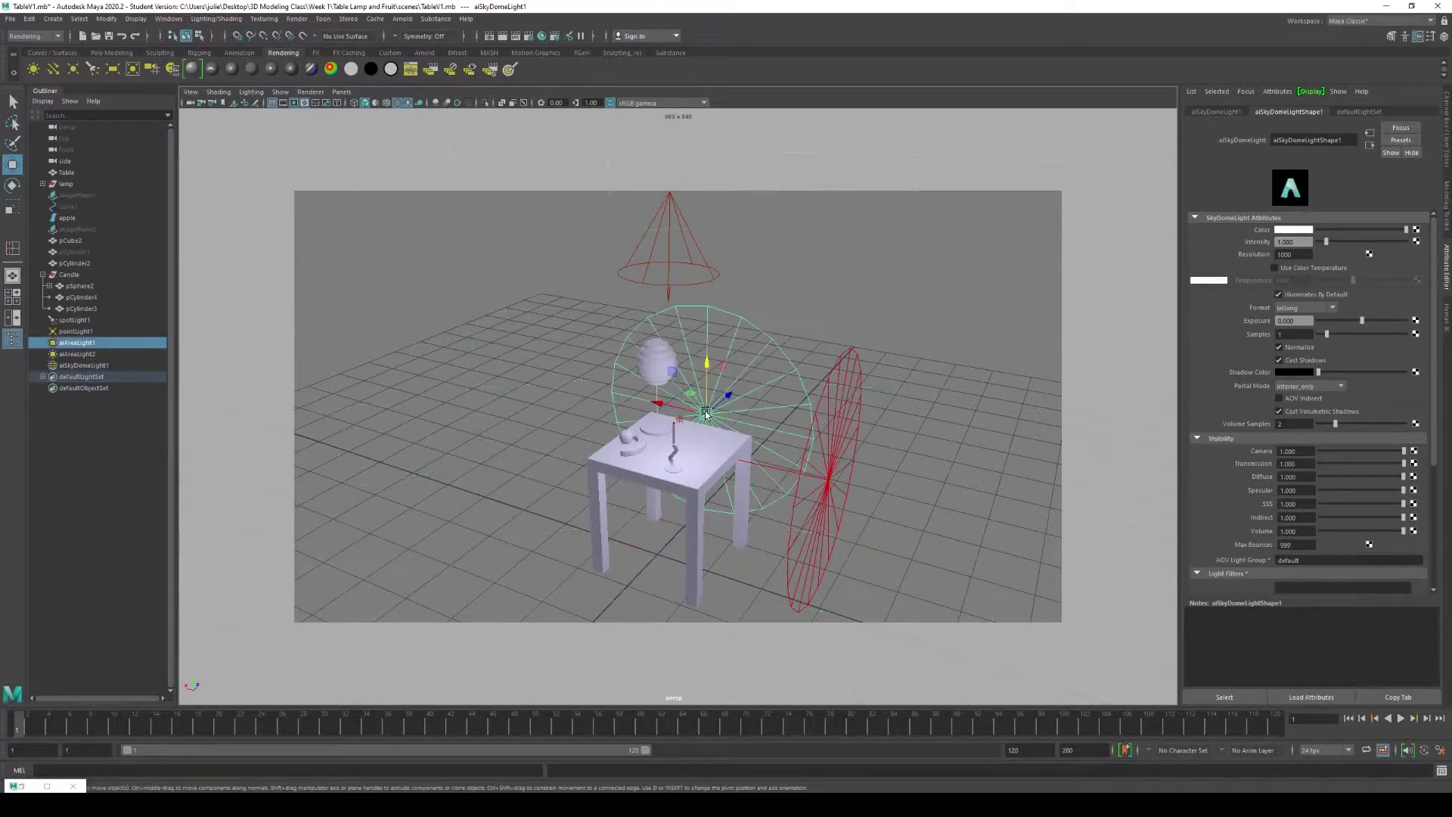
{"action": "left_click", "coordinate": [671, 210]}
{"action": "left_click", "coordinate": [835, 378]}
{"action": "left_click", "coordinate": [912, 270]}
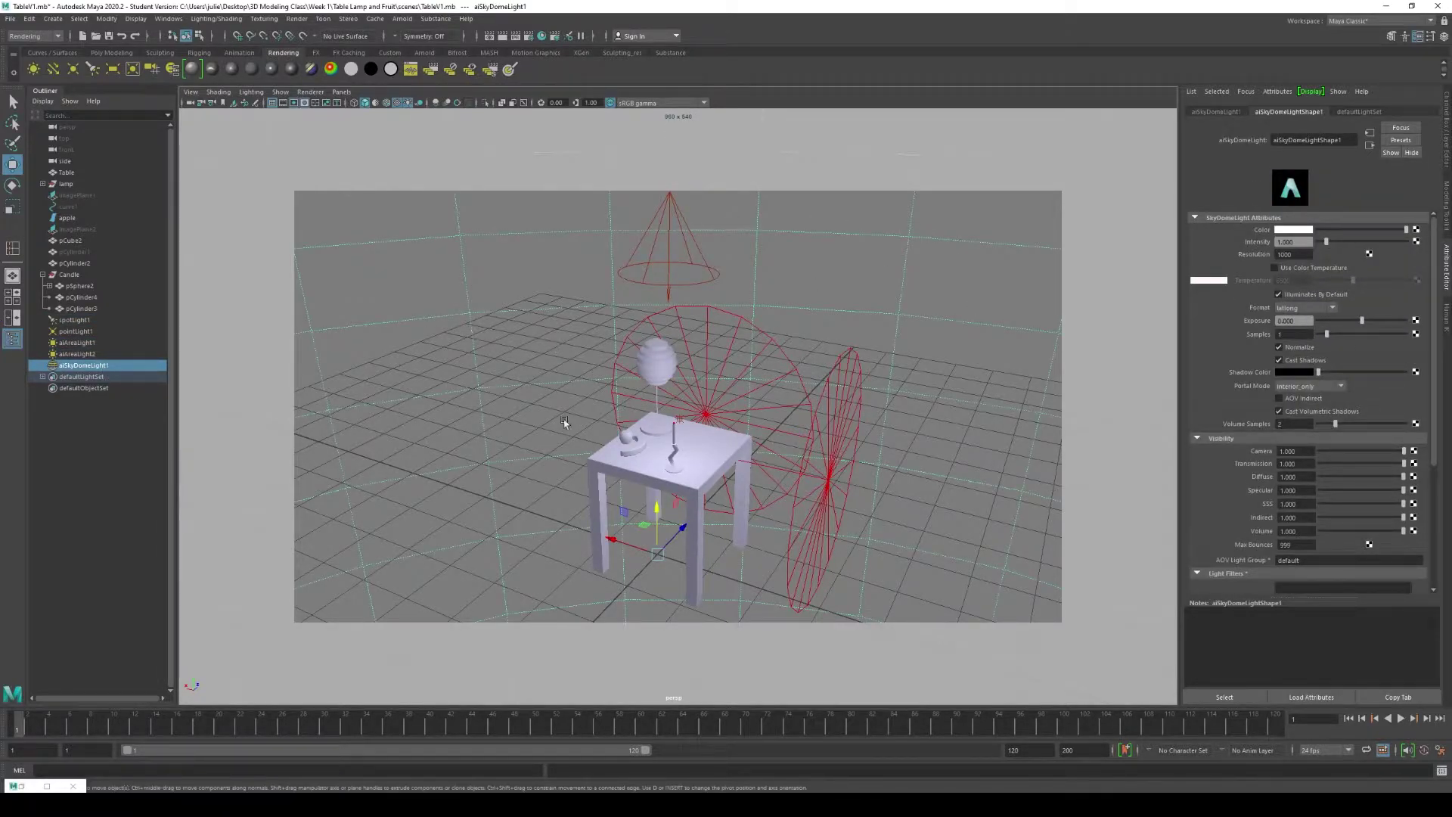
{"action": "left_click_drag", "start_coordinate": [747, 330], "coordinate": [516, 318], "text": "alt"}
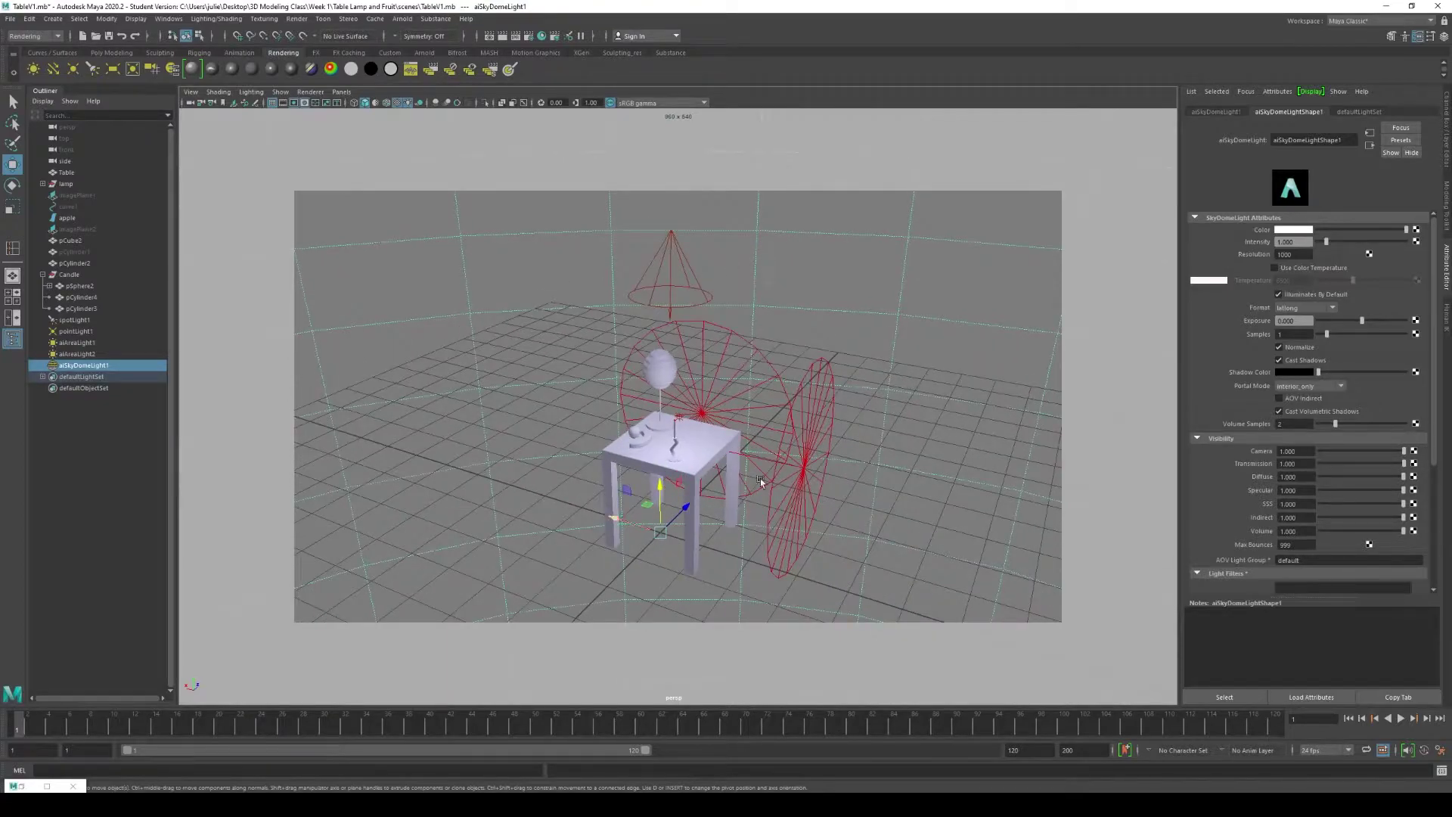
{"action": "key", "text": "["}
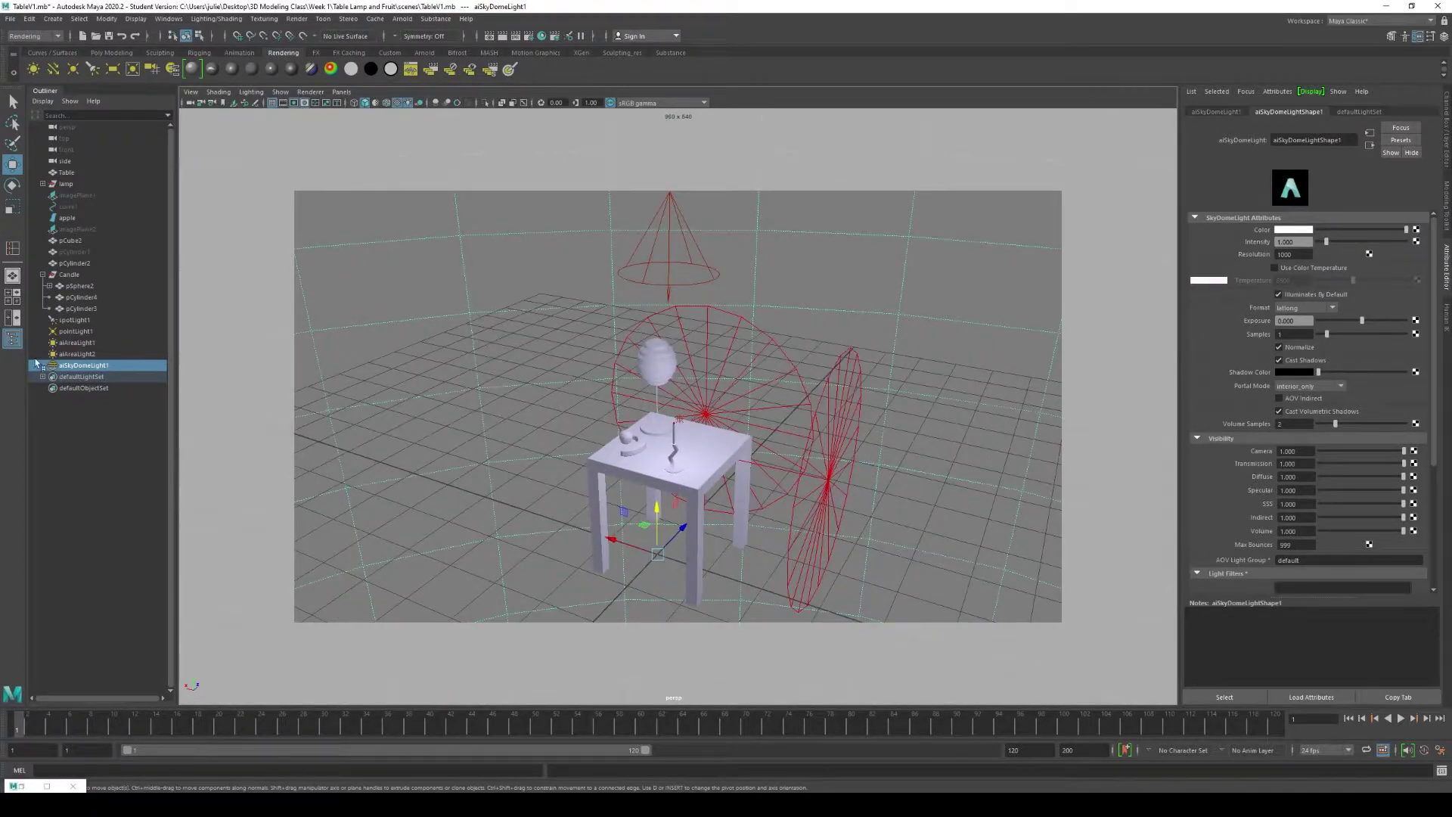
Hide spotLight1 through aiAreaLight2 with Ctrl+H, then reselect aiSkyDomeLight1.
{"action": "left_click", "coordinate": [70, 354]}
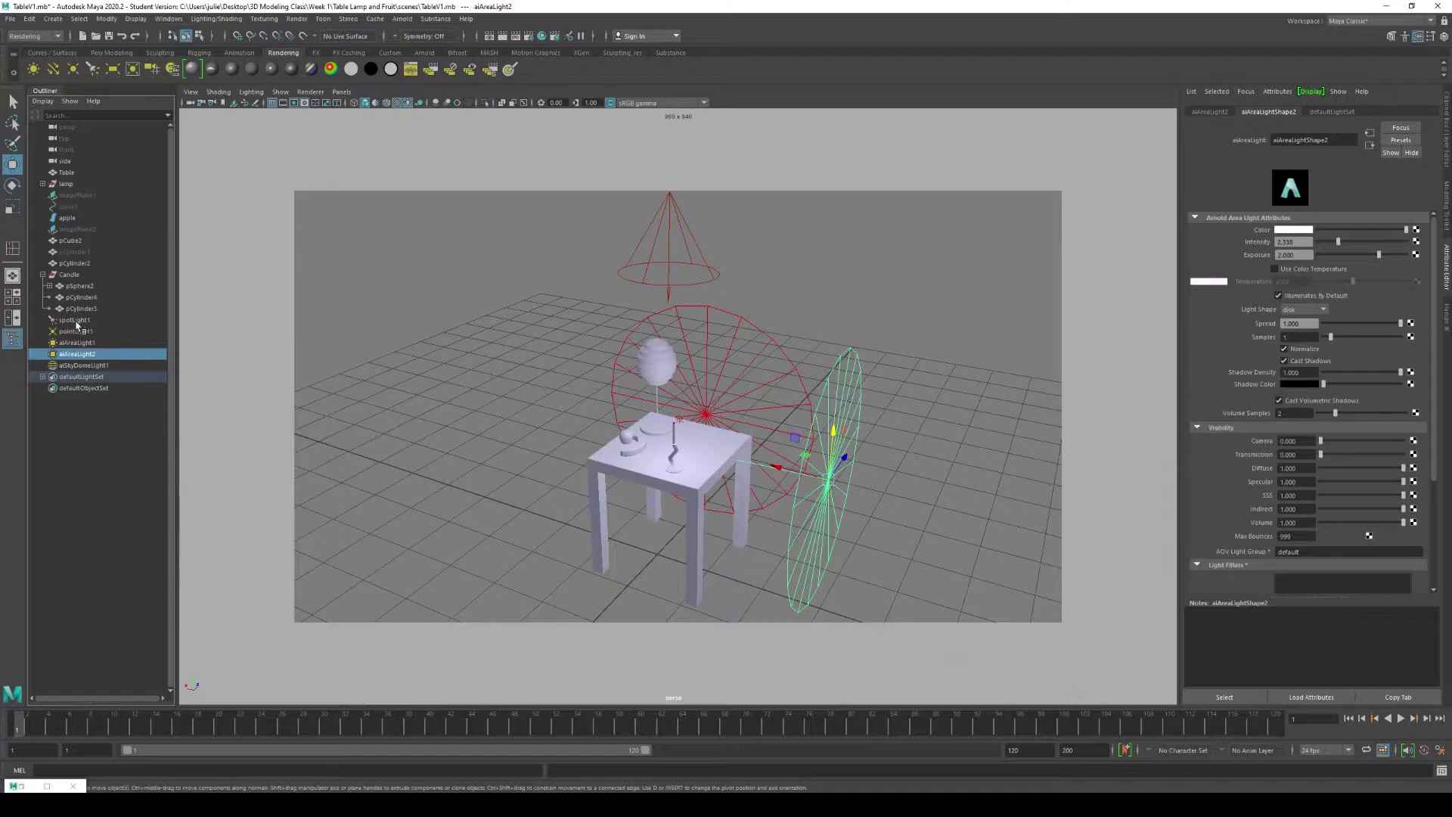
{"action": "left_click", "coordinate": [75, 321], "text": "shift"}
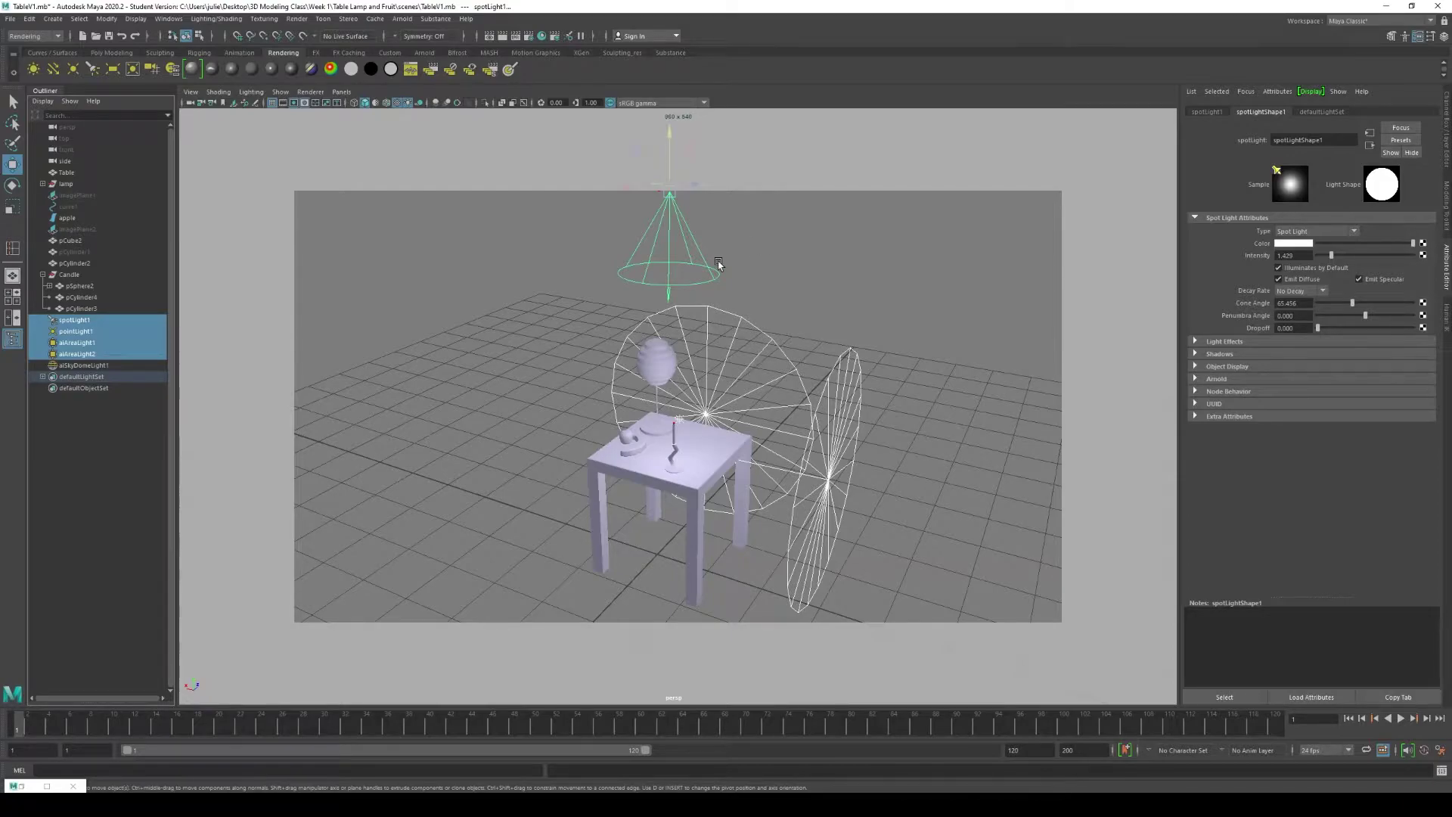
{"action": "key", "text": "ctrl+h"}
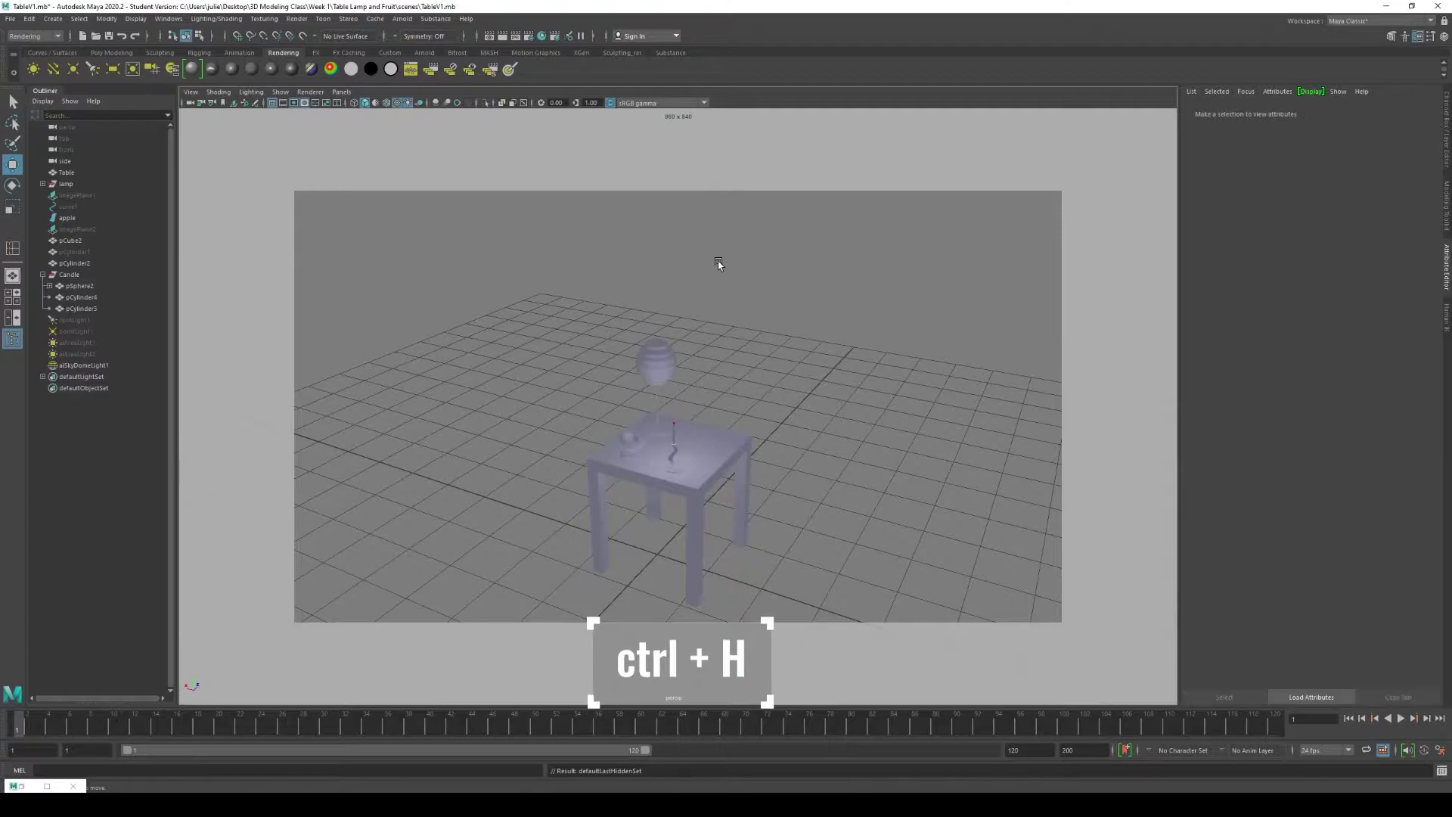
{"action": "left_click", "coordinate": [112, 366]}
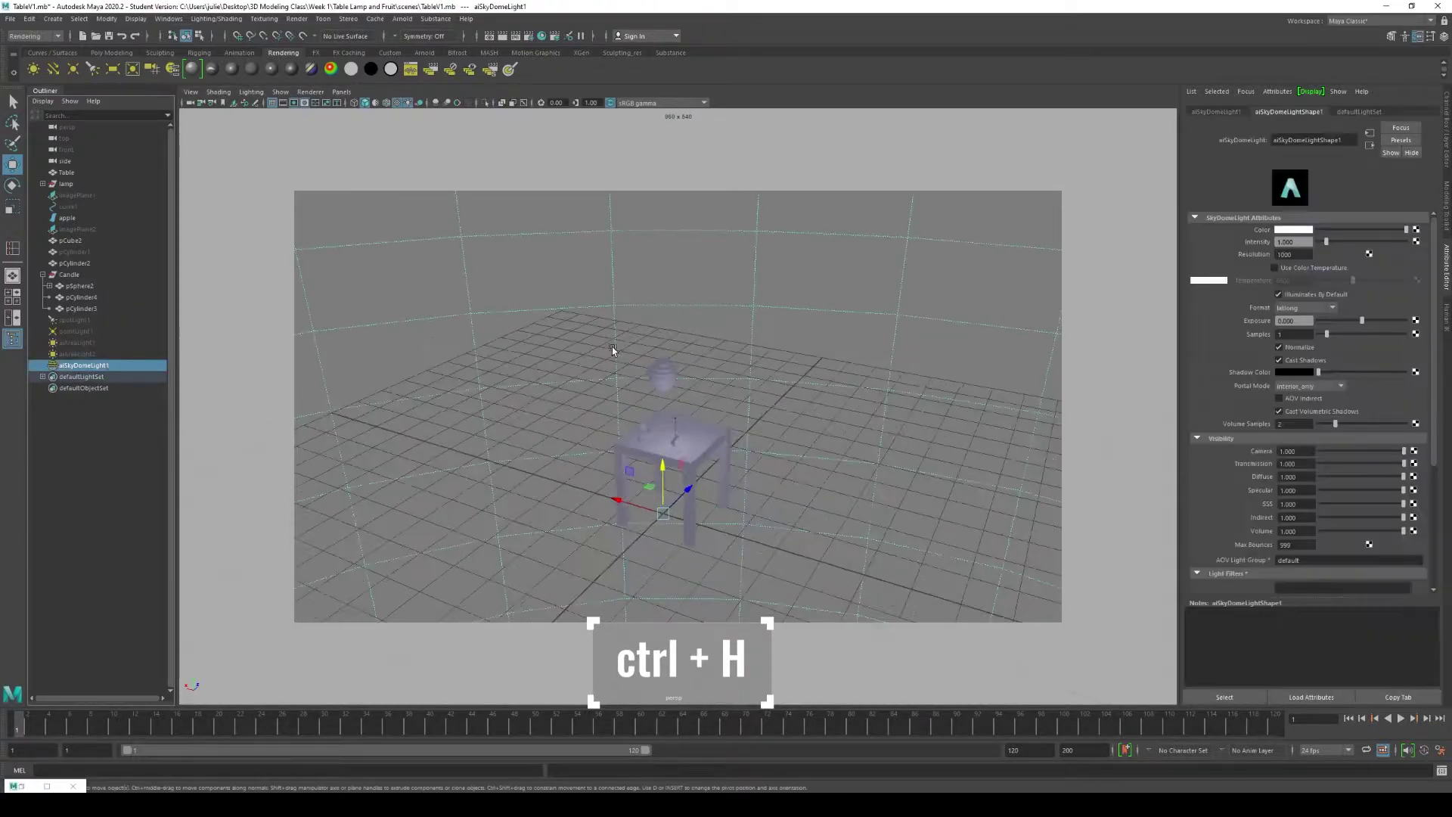
{"action": "scroll", "coordinate": [613, 349], "scroll_direction": "up", "scroll_amount": 3}
{"action": "left_click_drag", "start_coordinate": [739, 379], "coordinate": [778, 418], "text": "alt"}
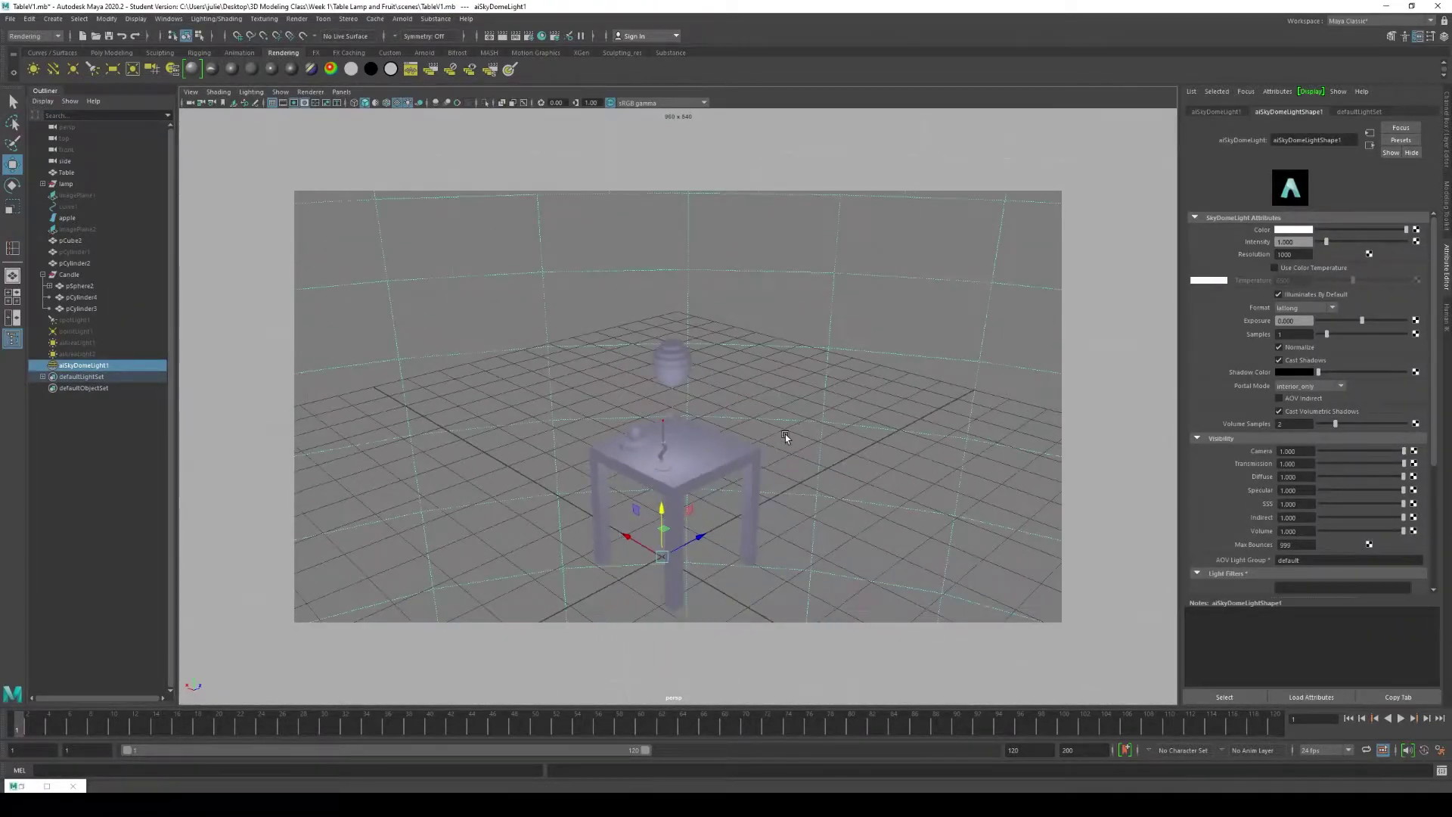
{"action": "right_click_drag", "start_coordinate": [778, 418], "coordinate": [869, 493], "text": "alt"}
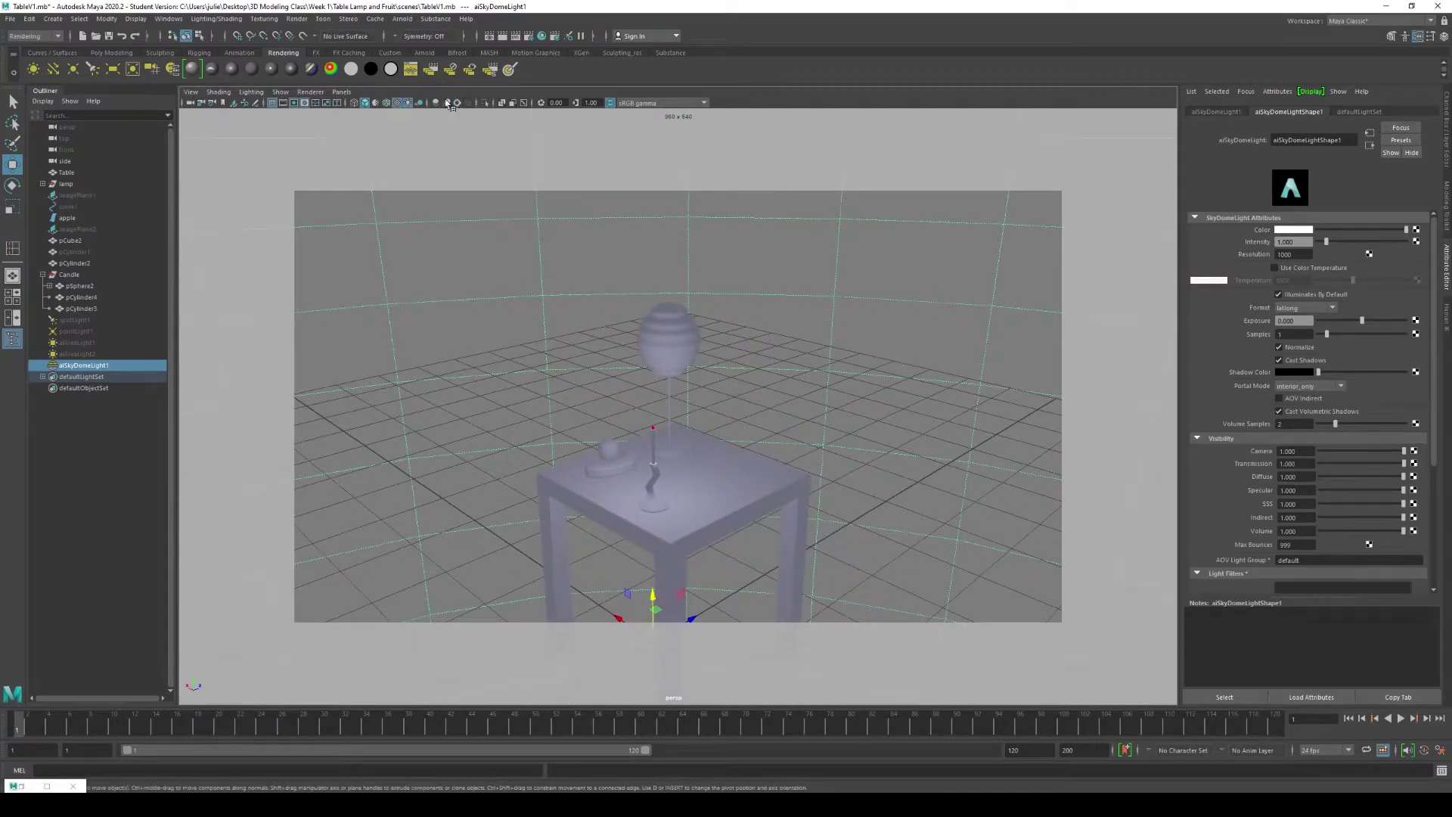
Switch the viewport renderer to Arnold for a live preview of the table.
{"action": "left_click", "coordinate": [324, 93]}
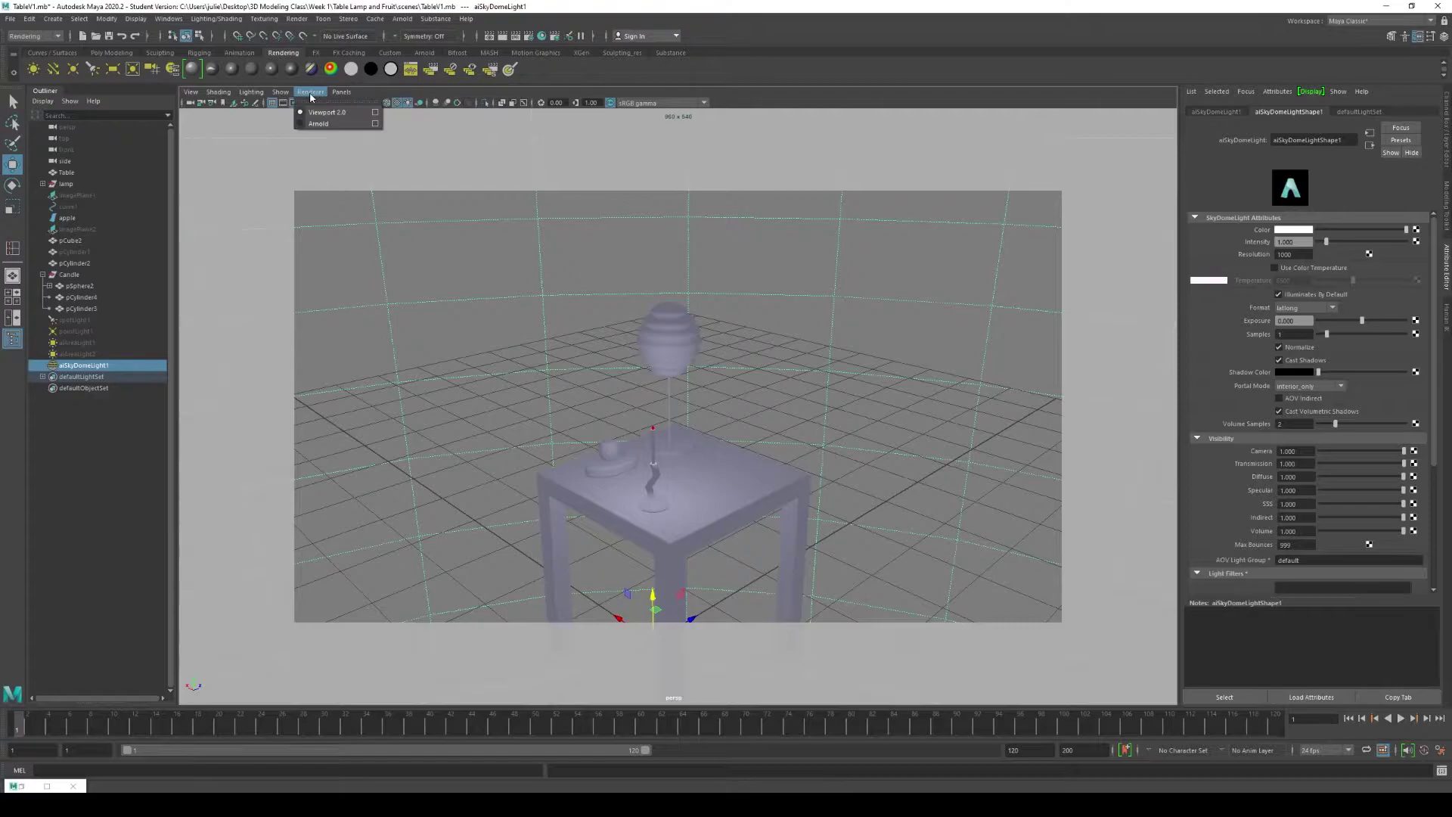
{"action": "left_click", "coordinate": [326, 125]}
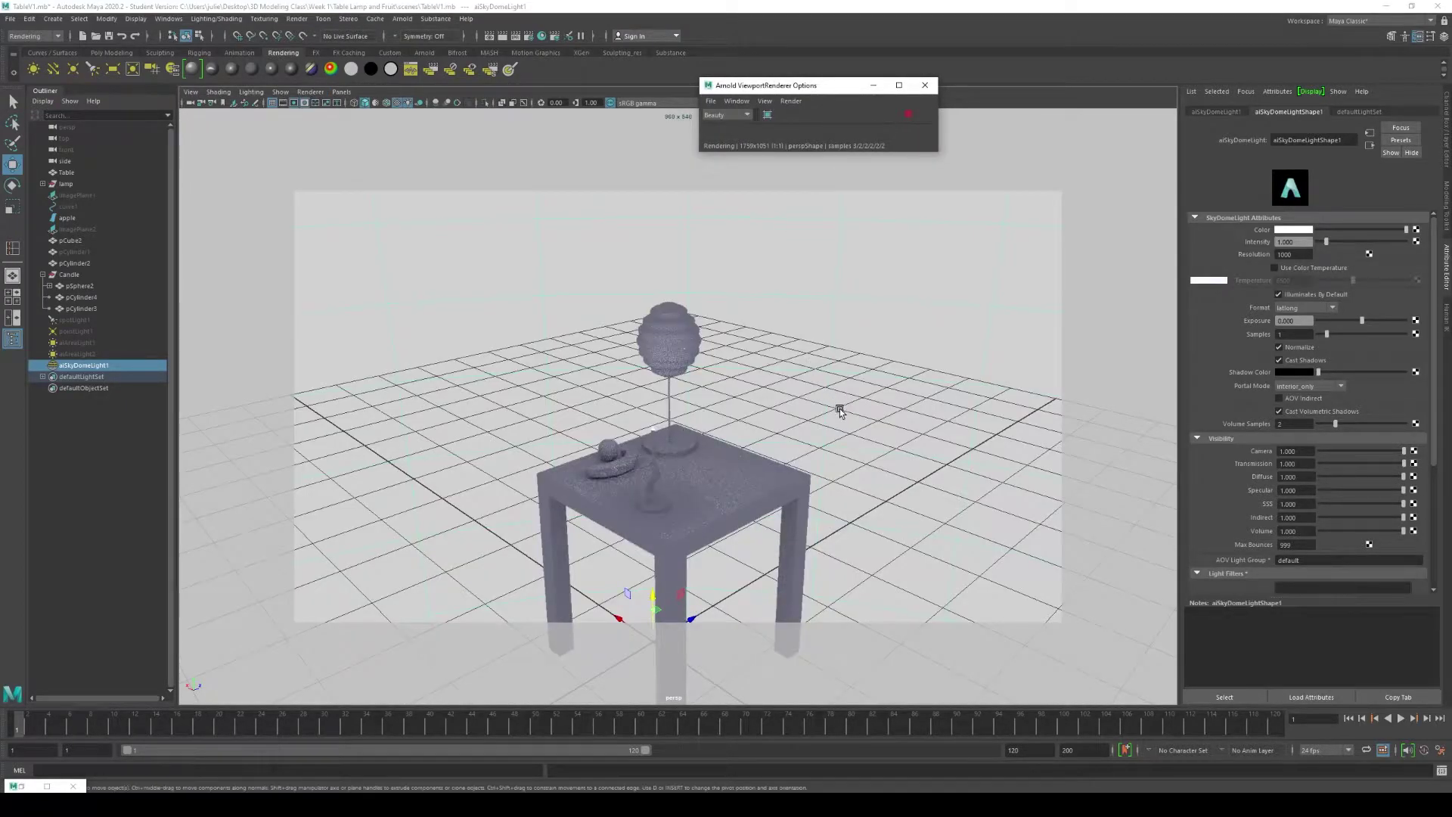
{"action": "right_click_drag", "start_coordinate": [778, 366], "coordinate": [886, 413], "text": "alt"}
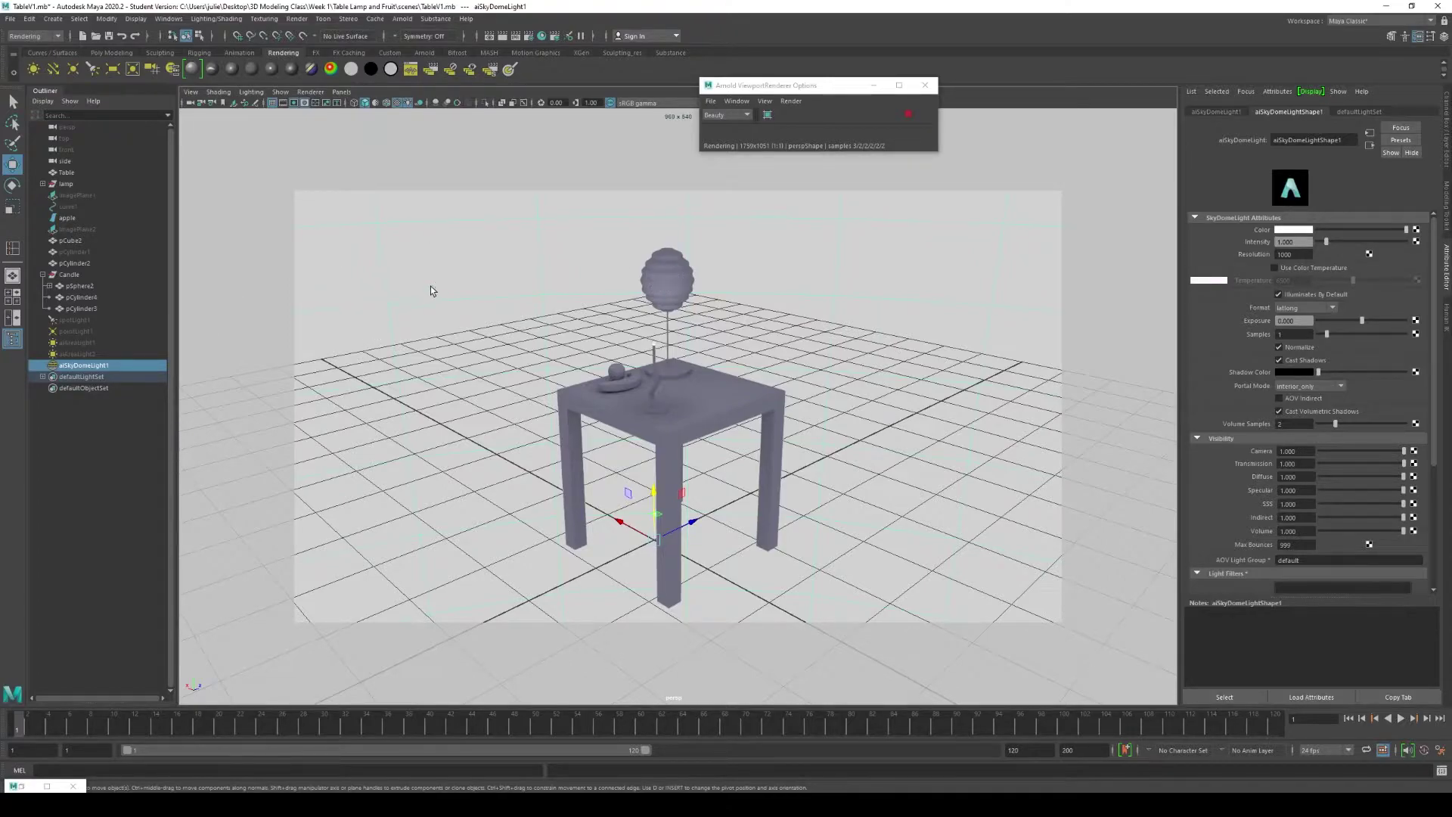
Frame the SkyDome and test scaling it, undoing the shrink and enlarging it instead.
{"action": "key", "text": "f"}
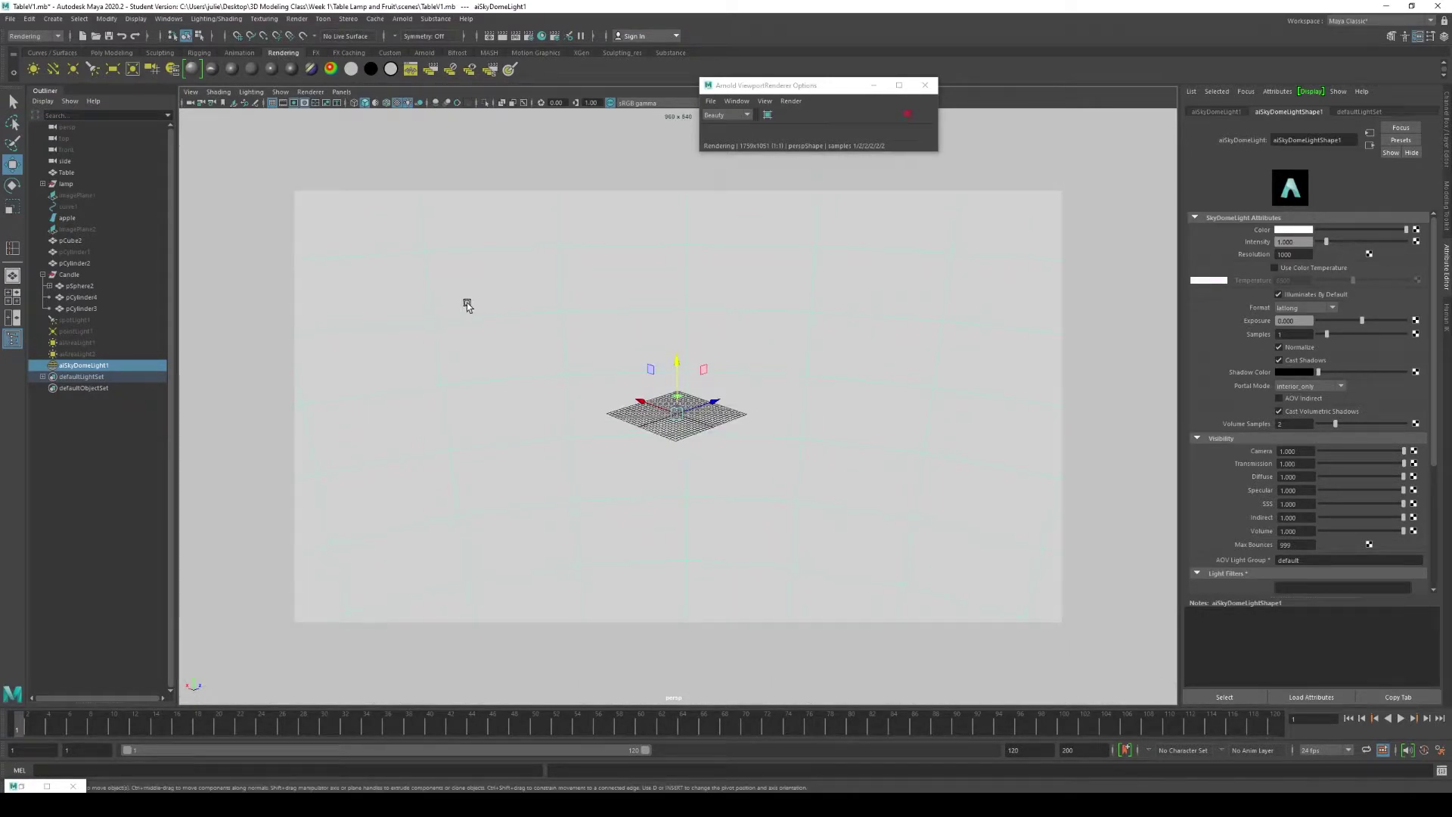
{"action": "scroll", "coordinate": [473, 322], "scroll_direction": "down", "scroll_amount": 3}
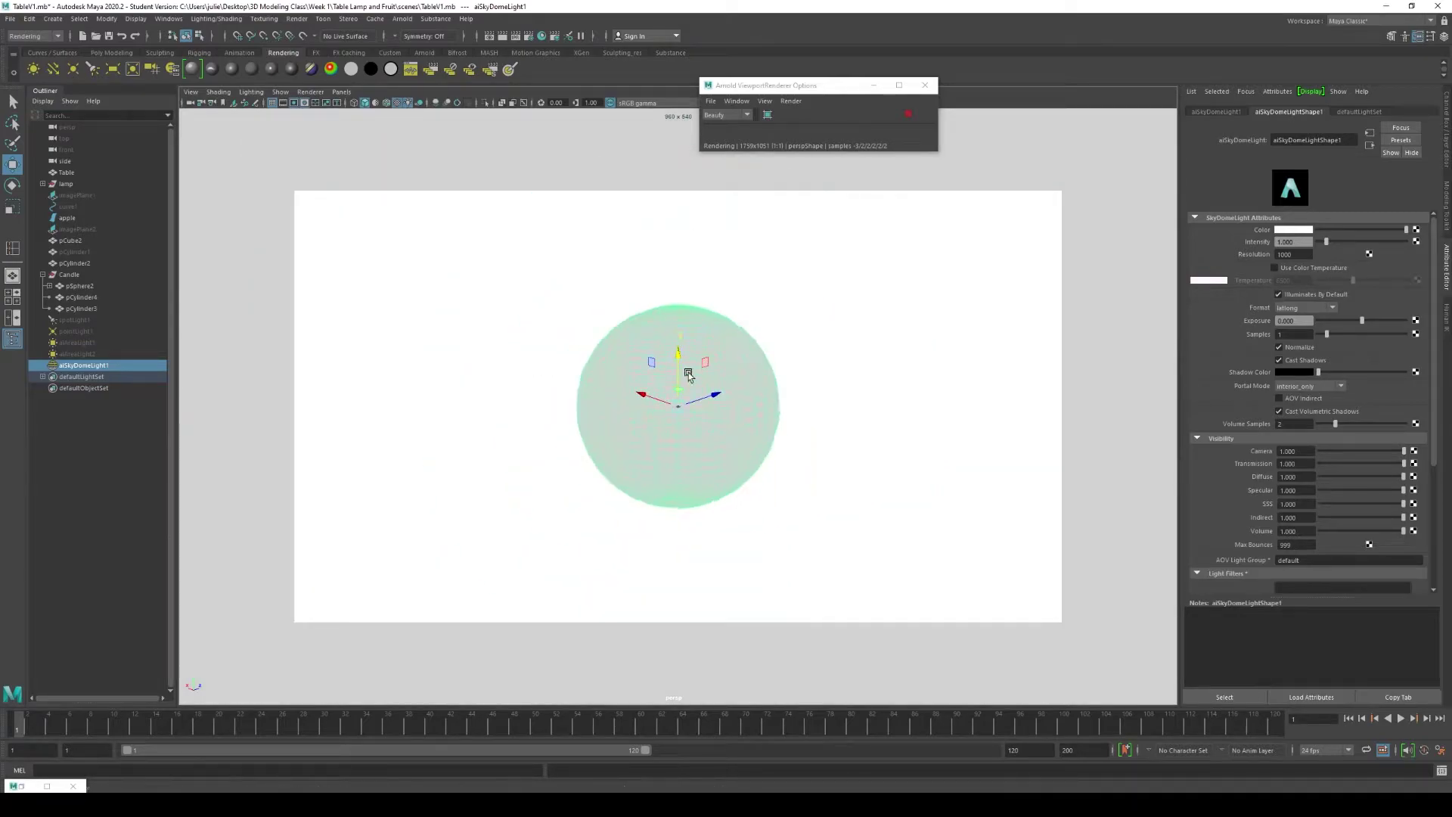
{"action": "scroll", "coordinate": [689, 375], "scroll_direction": "up", "scroll_amount": 3}
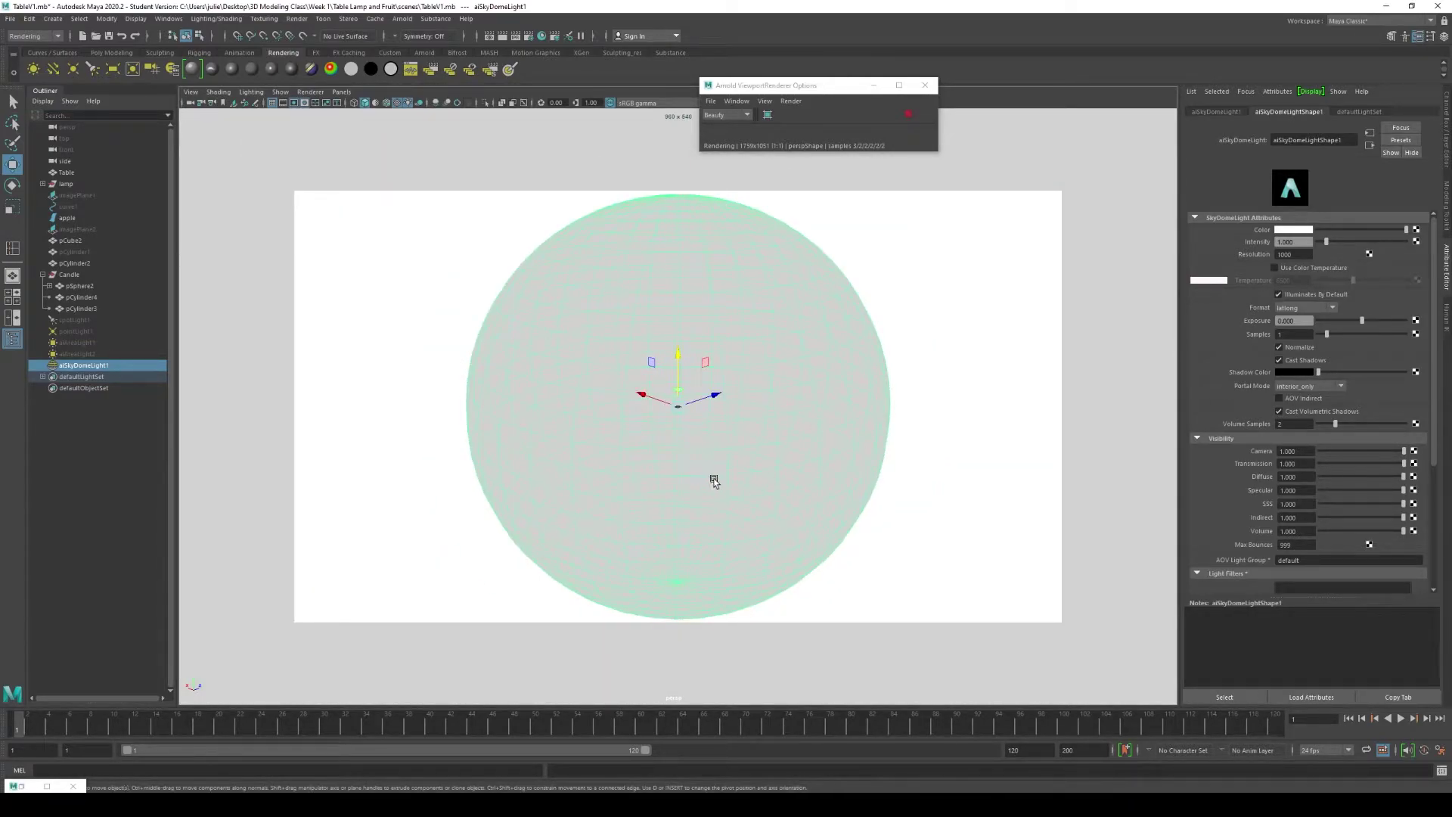
{"action": "key", "text": "r"}
{"action": "left_click_drag", "start_coordinate": [678, 406], "coordinate": [347, 506]}
{"action": "key", "text": "ctrl+z"}
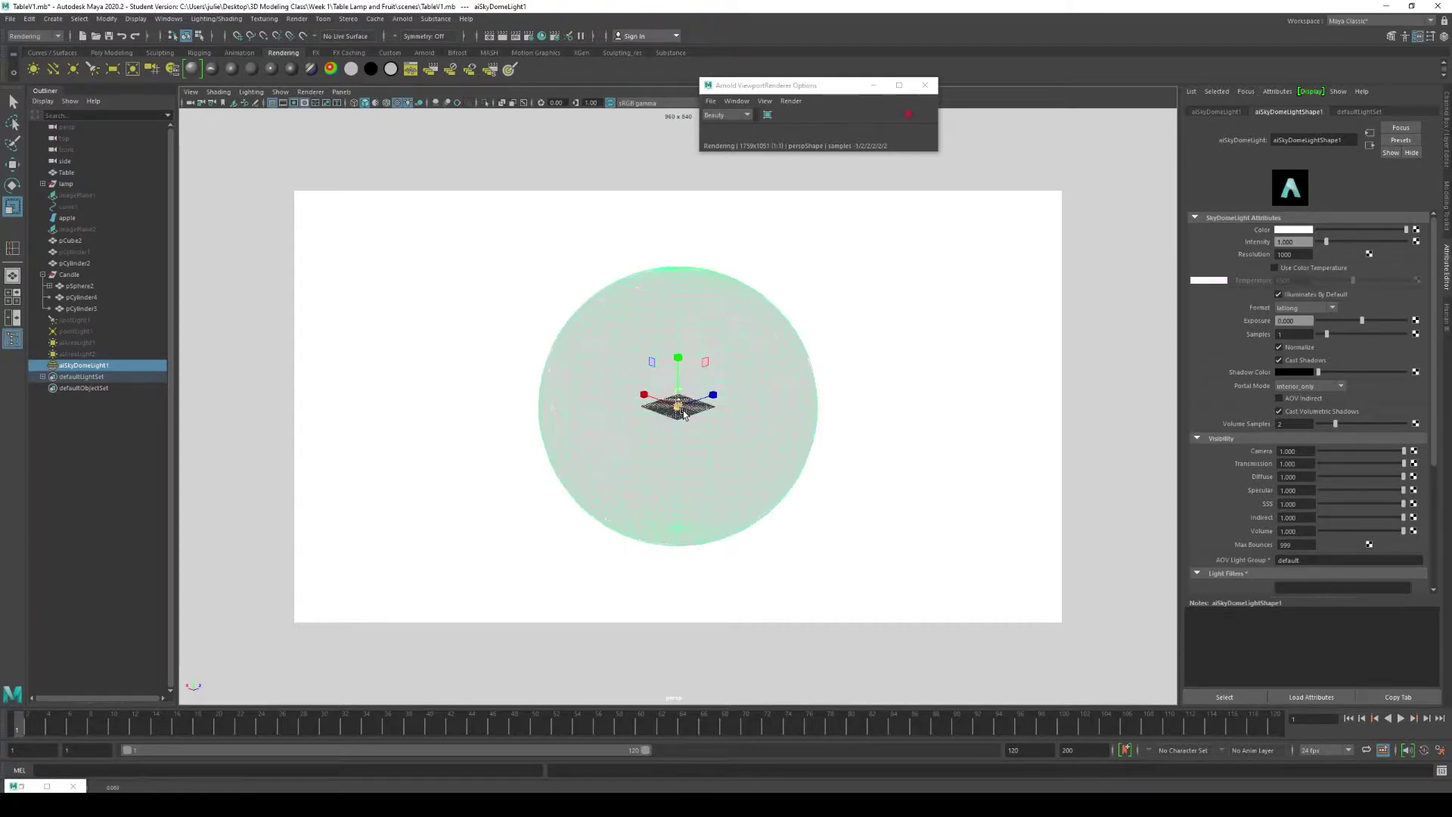
{"action": "left_click_drag", "start_coordinate": [683, 414], "coordinate": [110, 598]}
{"action": "scroll", "coordinate": [529, 537], "scroll_direction": "down", "scroll_amount": 3}
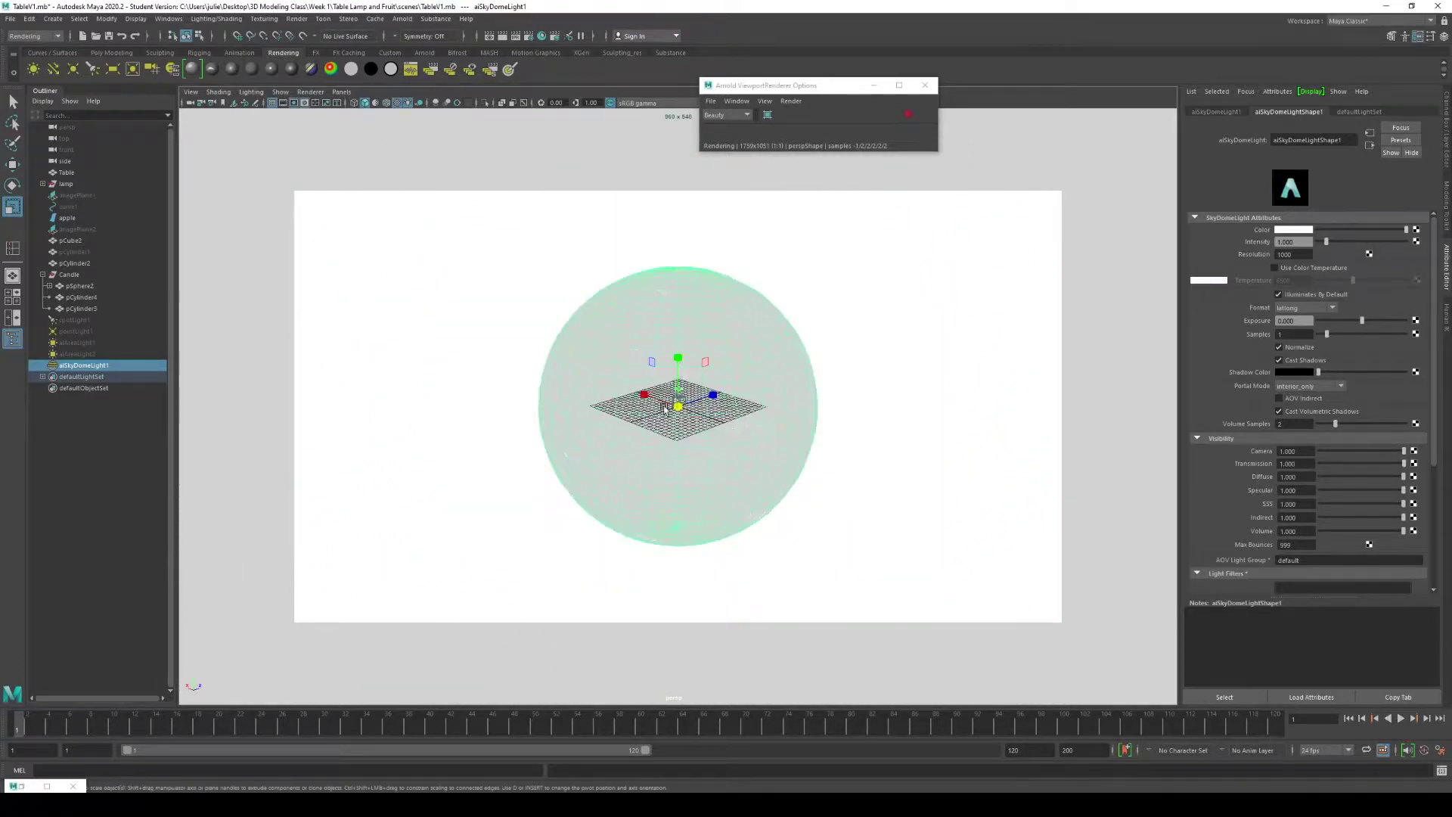
{"action": "scroll", "coordinate": [664, 407], "scroll_direction": "up", "scroll_amount": 8}
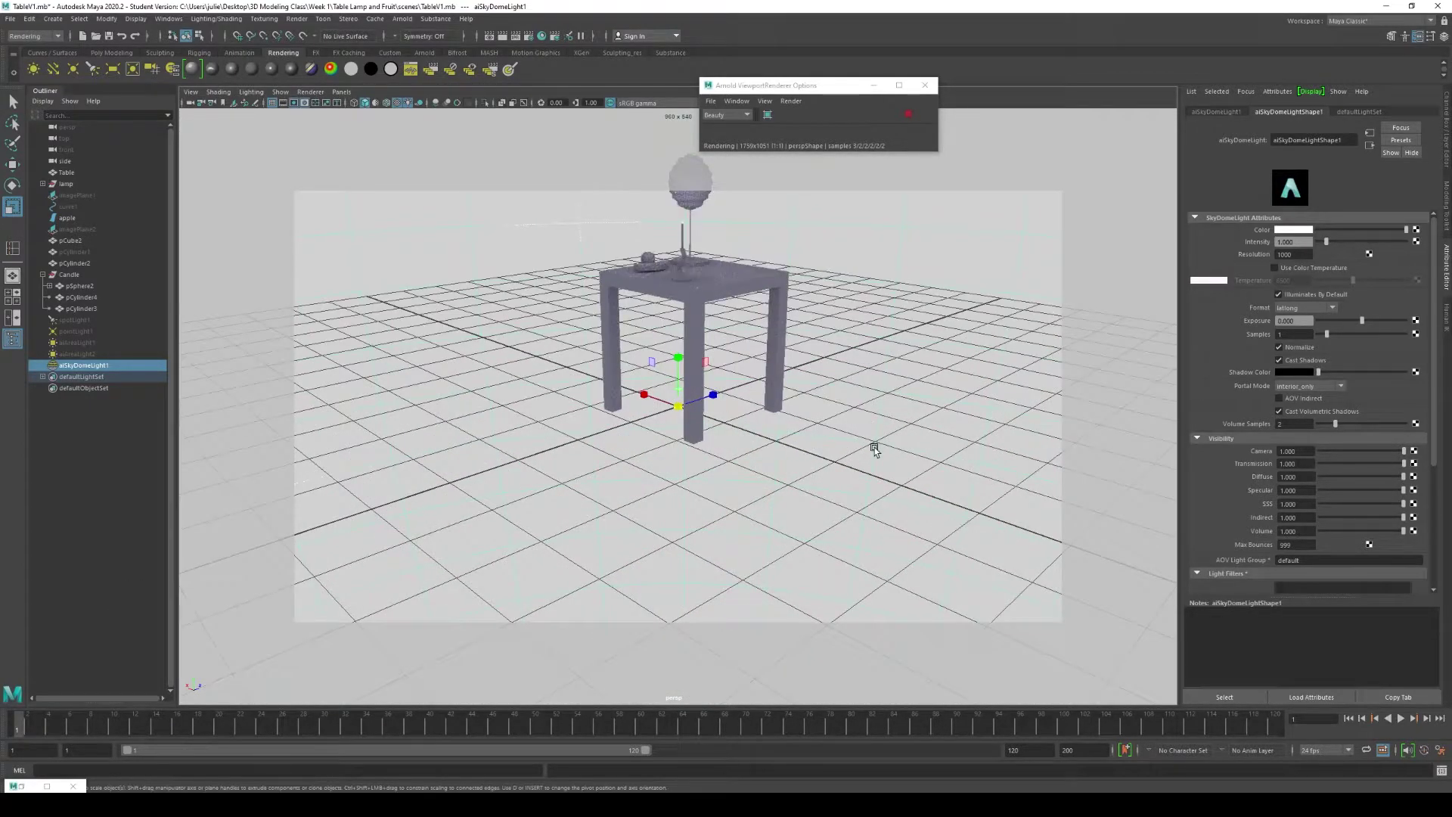
Set the SkyDome light colour to white after trying yellow, green and cream swatches.
{"action": "left_click_drag", "start_coordinate": [875, 447], "coordinate": [850, 483], "text": "alt"}
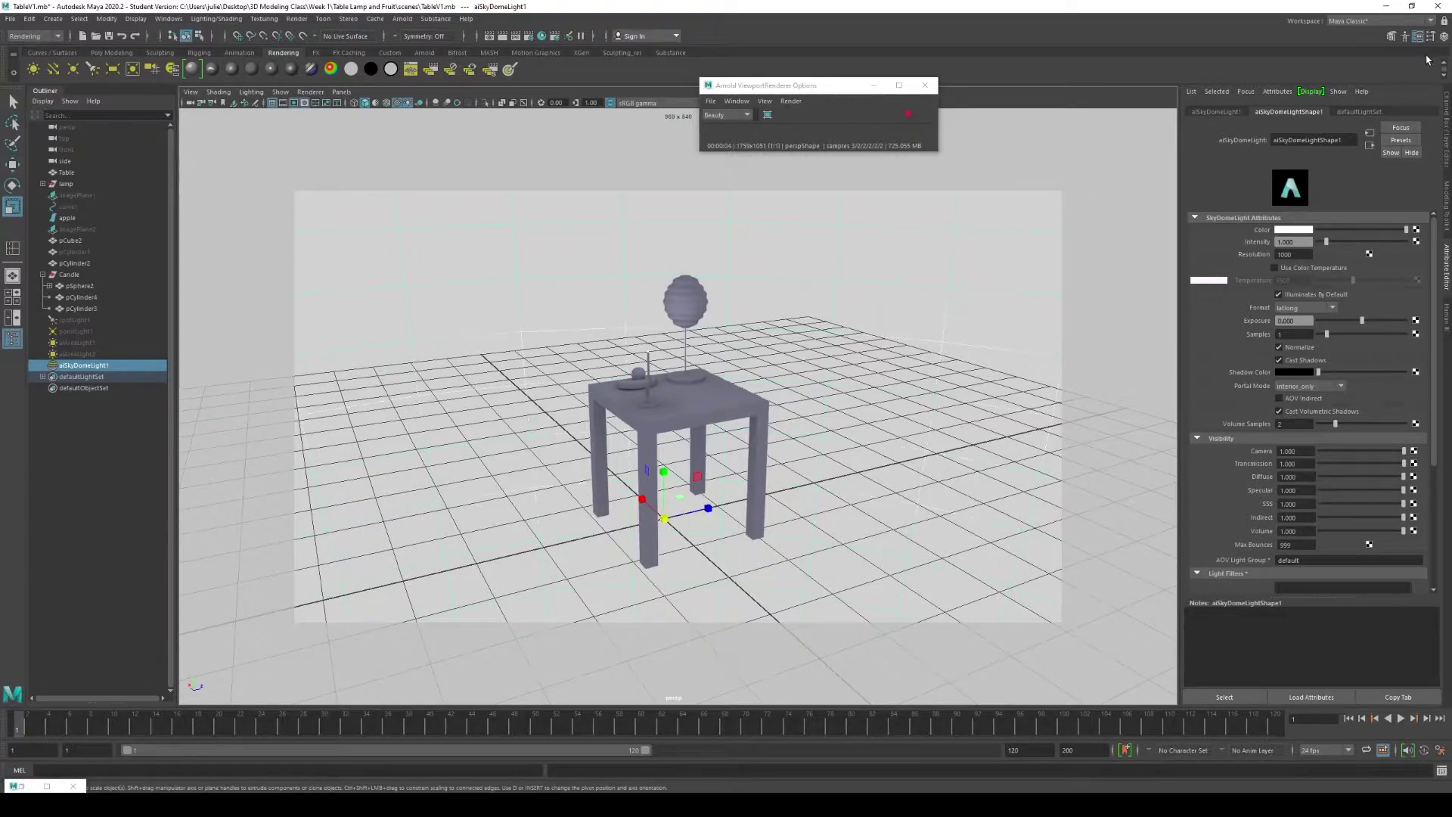
{"action": "left_click", "coordinate": [1279, 231]}
{"action": "left_click", "coordinate": [1223, 221]}
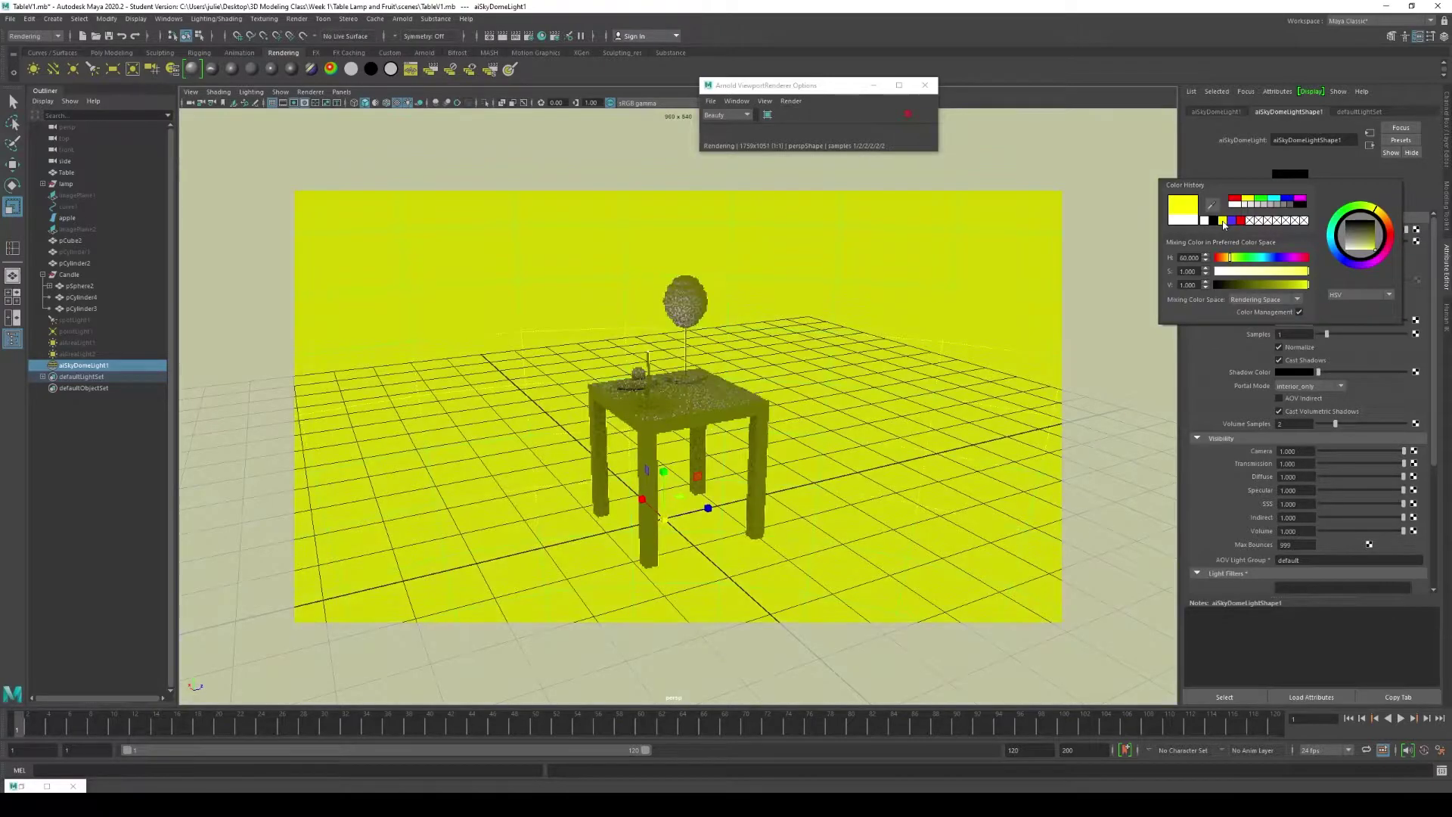
{"action": "left_click", "coordinate": [1250, 258]}
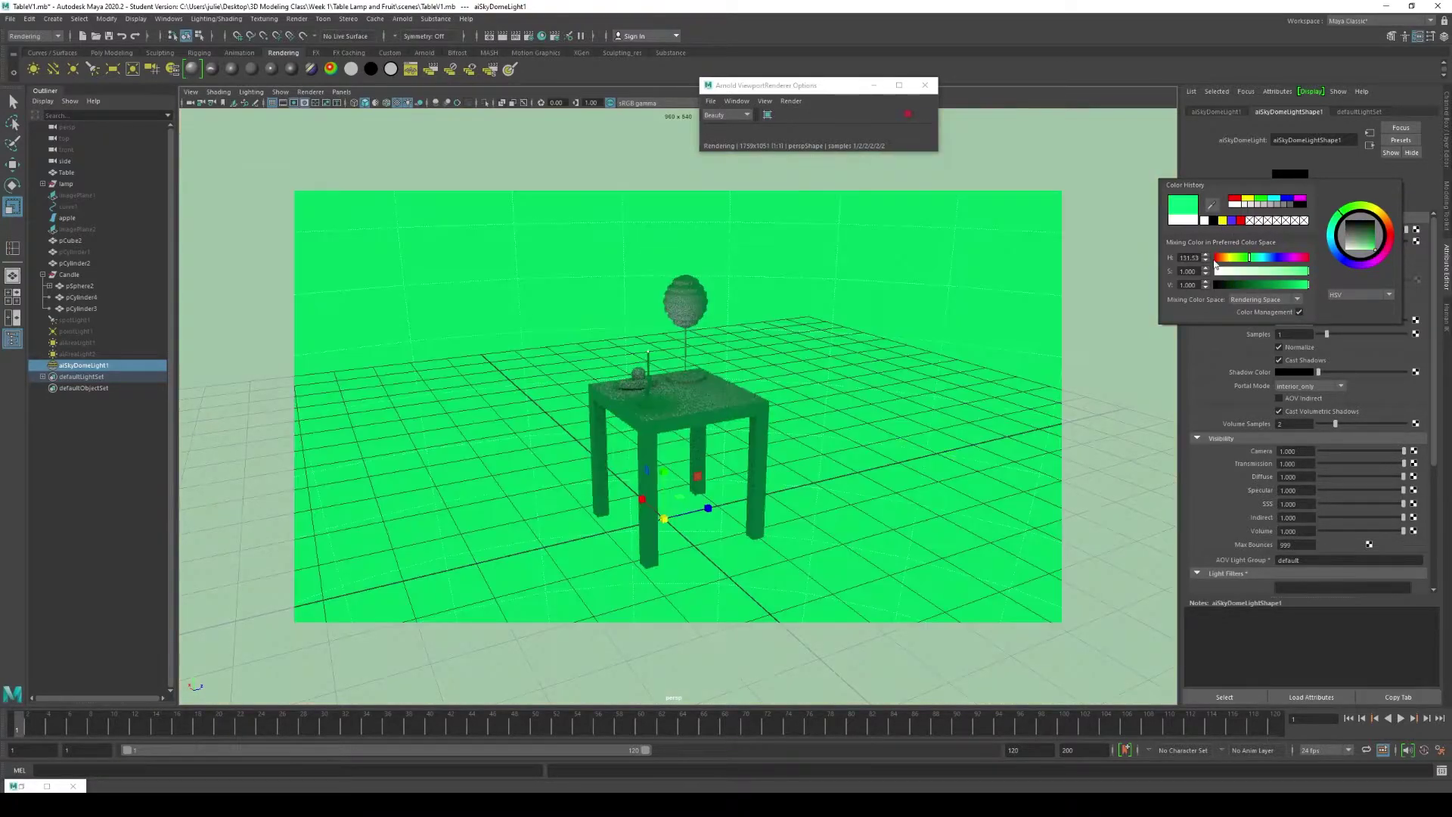
{"action": "left_click", "coordinate": [1230, 258]}
{"action": "left_click", "coordinate": [1182, 220]}
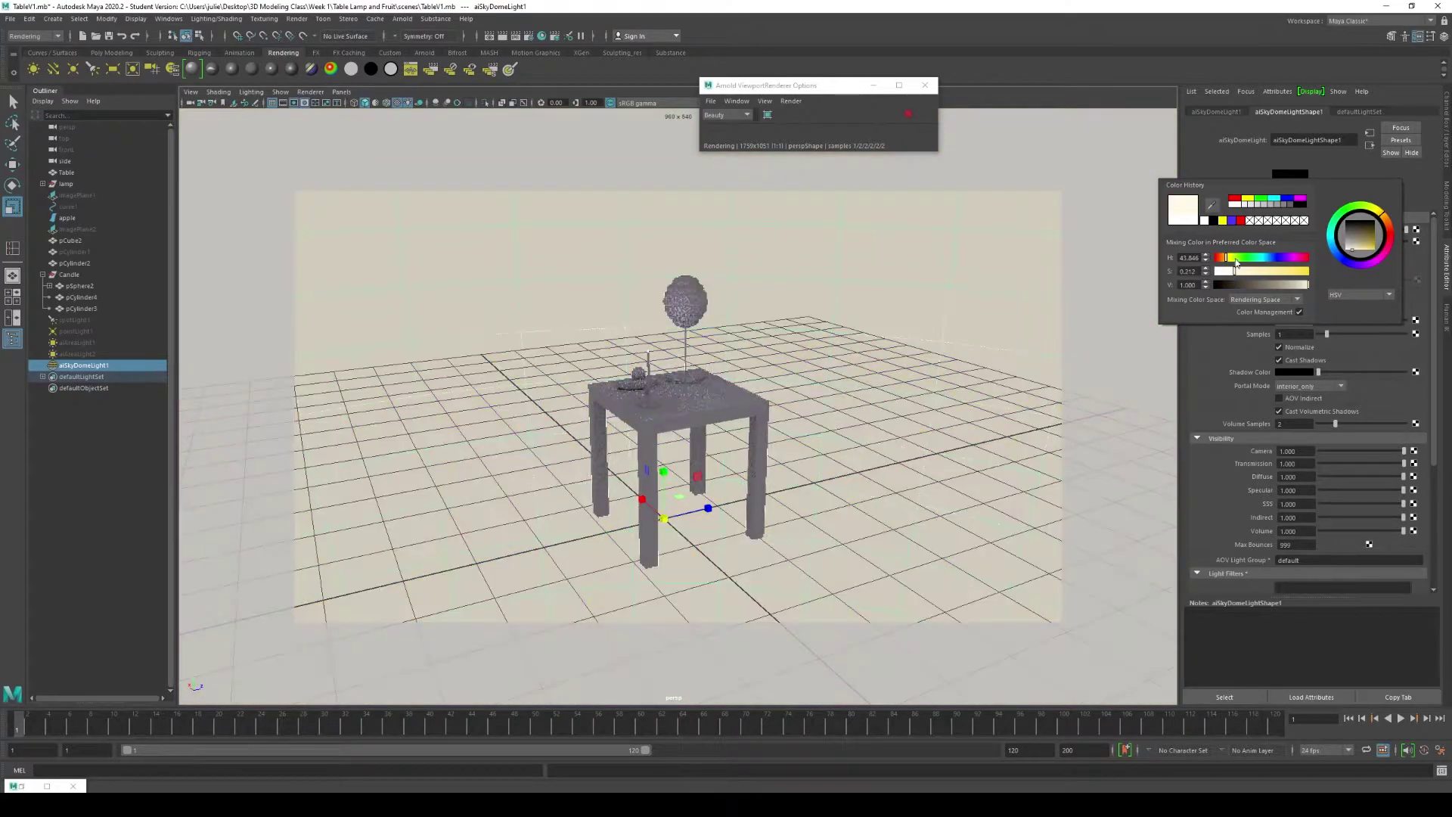
{"action": "left_click", "coordinate": [1204, 221]}
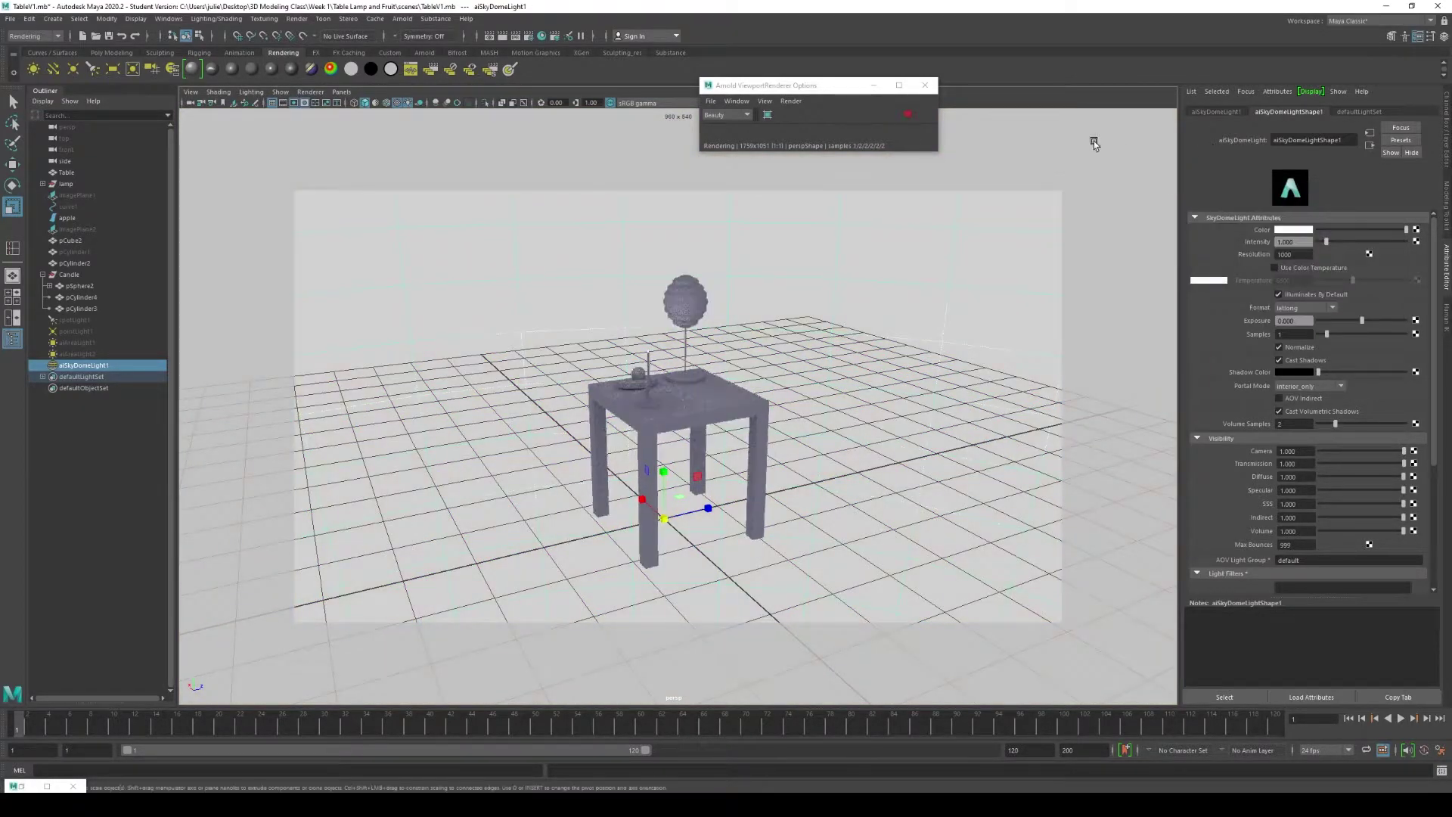
Raise the SkyDome intensity to 1.428 and its samples to 2.
{"action": "left_click_drag", "start_coordinate": [1326, 242], "coordinate": [1335, 250]}
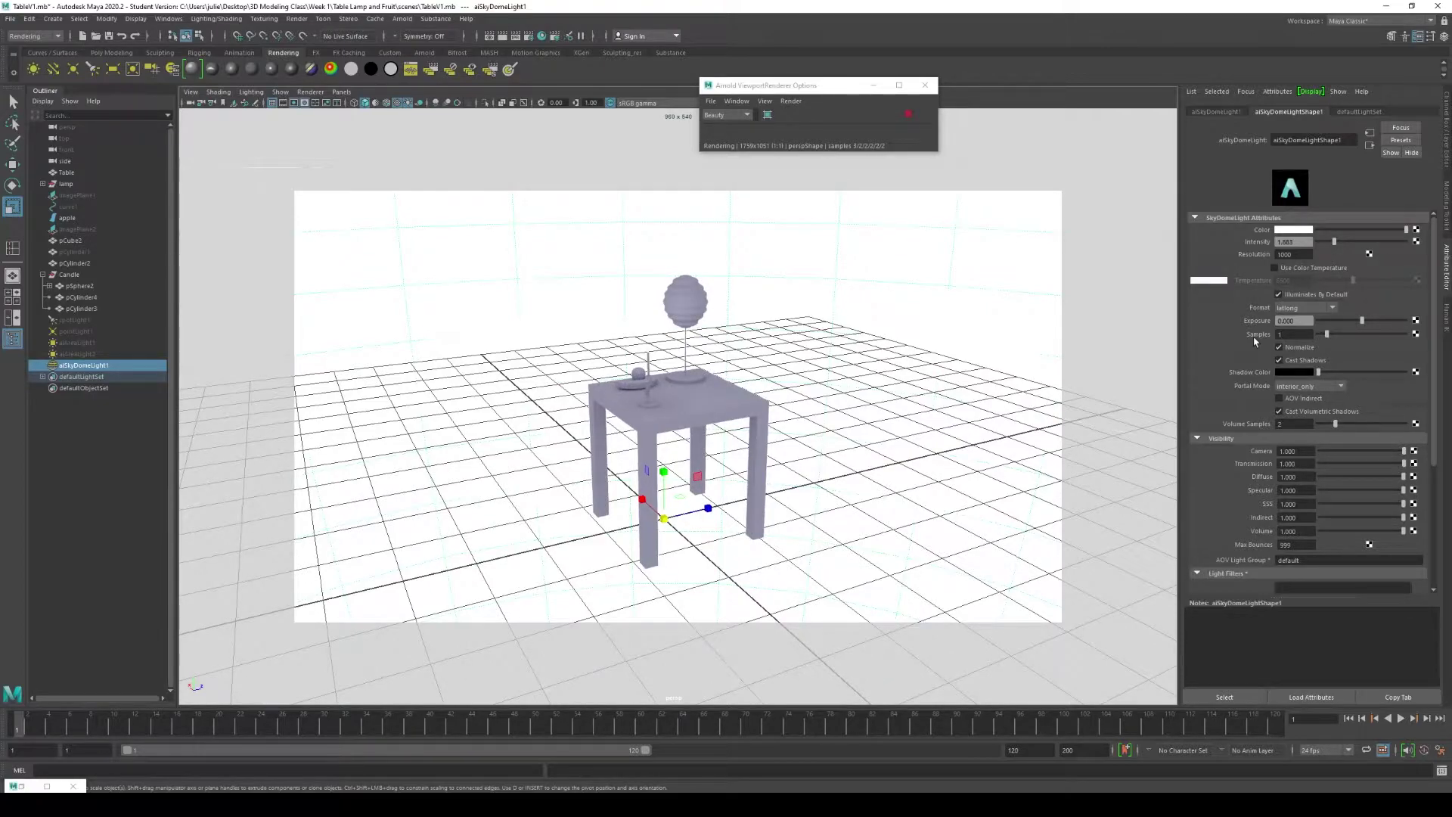
{"action": "left_click_drag", "start_coordinate": [1329, 334], "coordinate": [1336, 333]}
{"action": "scroll", "coordinate": [674, 318], "scroll_direction": "up", "scroll_amount": 2}
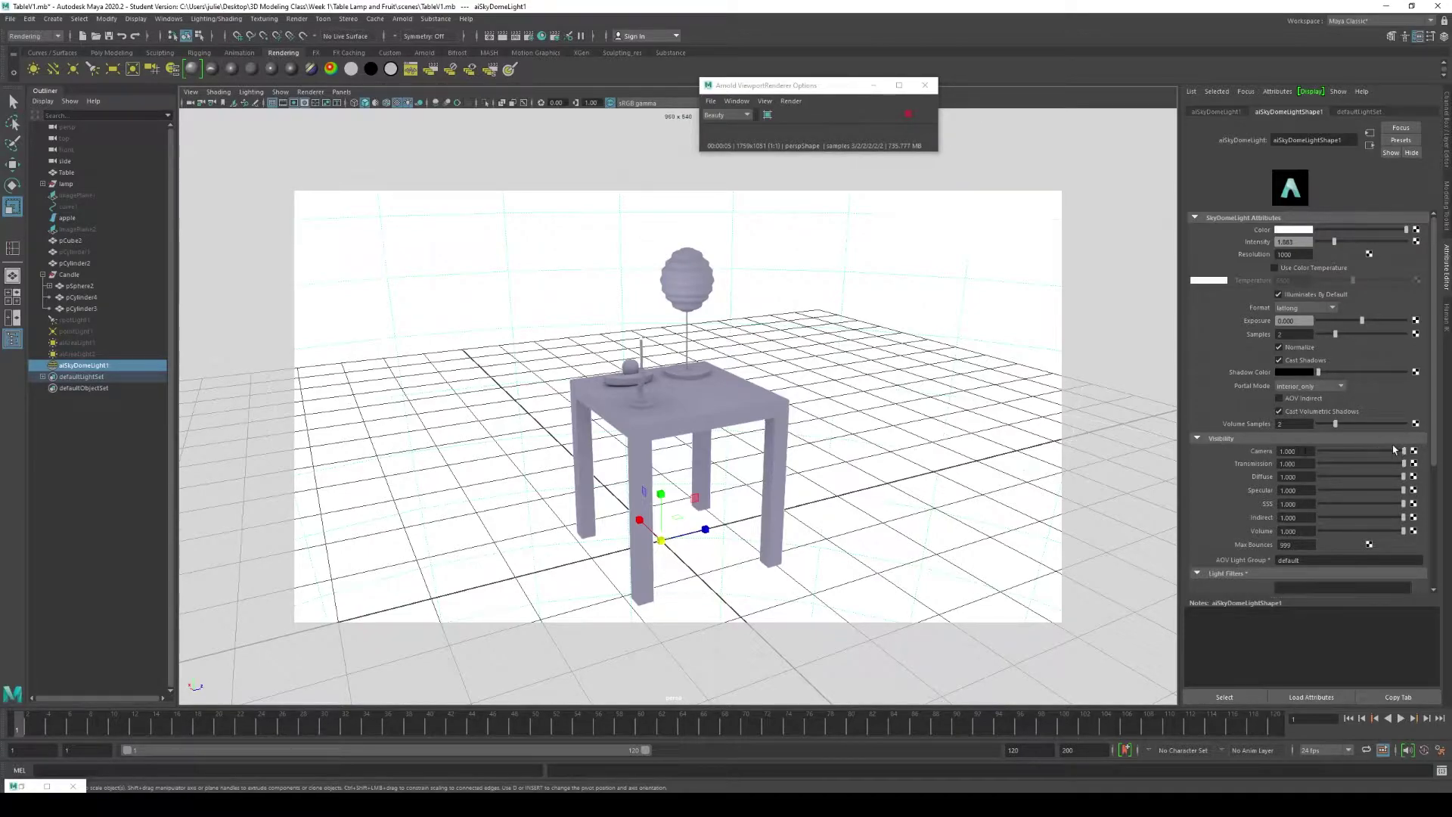
Set the sky's Camera visibility to 0 and render the current frame.
{"action": "left_click_drag", "start_coordinate": [1309, 451], "coordinate": [1203, 454]}
{"action": "key", "text": "Return"}
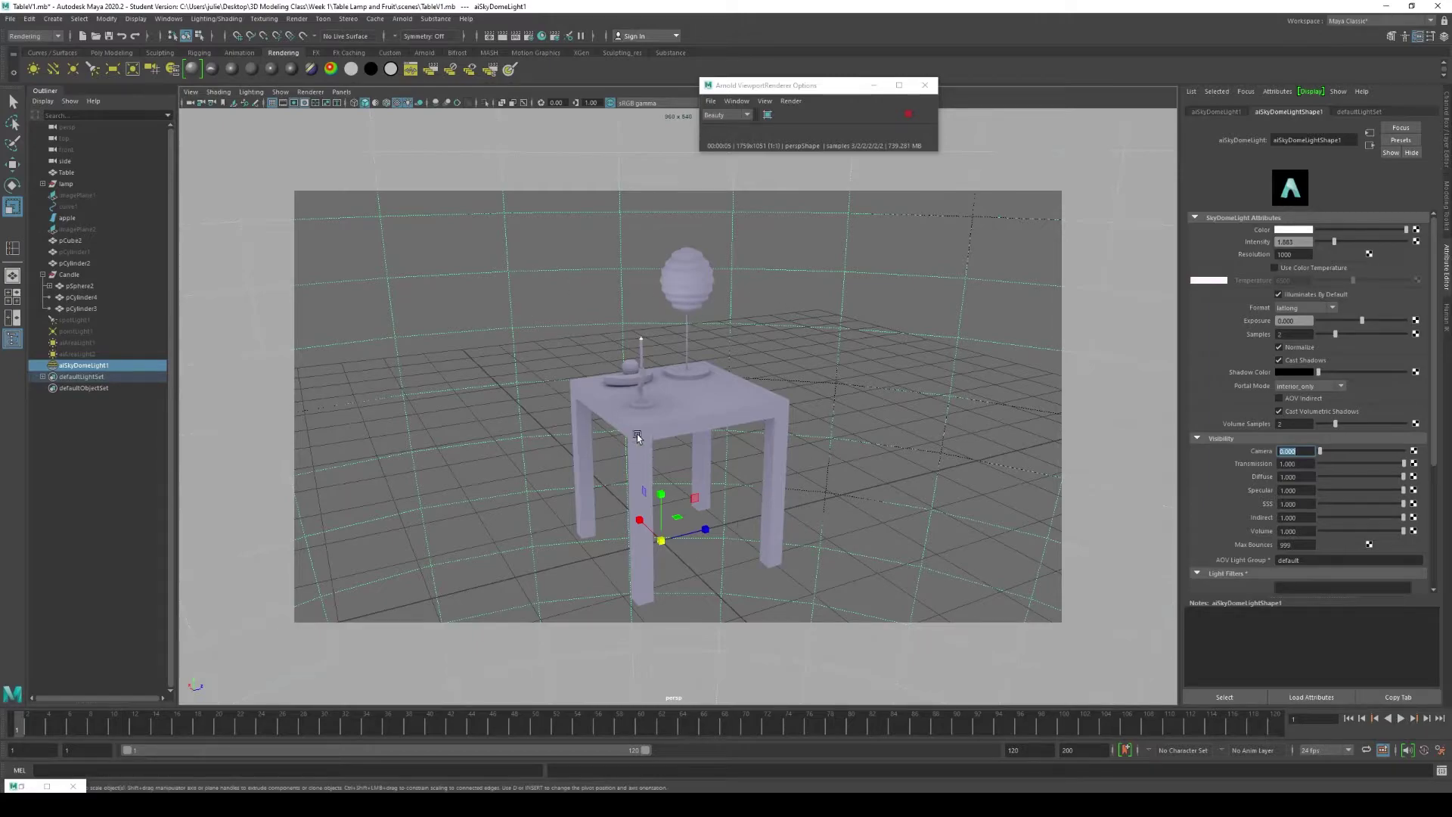
{"action": "left_click", "coordinate": [488, 35]}
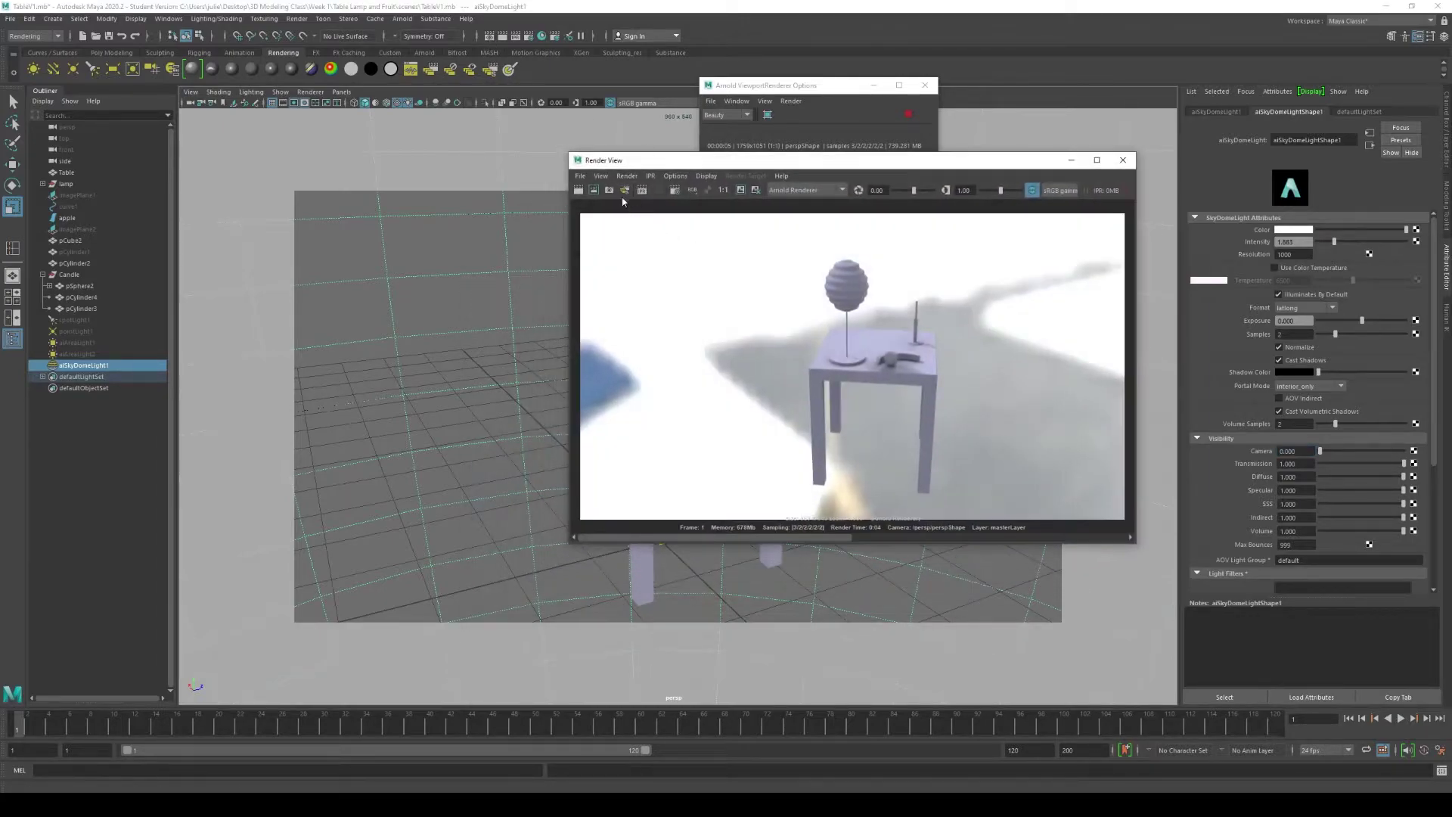
{"action": "left_click", "coordinate": [579, 190]}
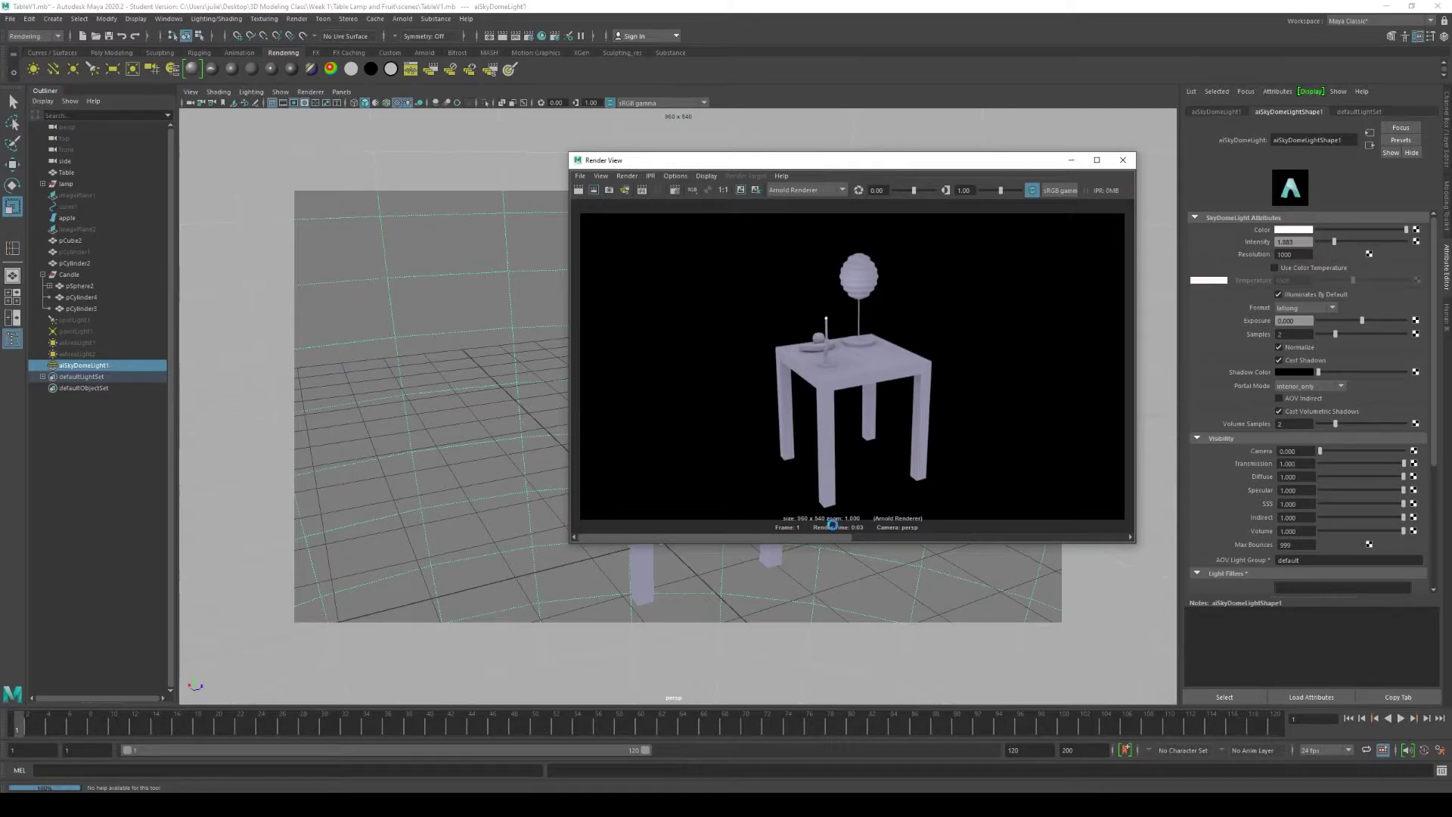
Set Camera visibility to 1 and re-render on a white background.
{"action": "left_click_drag", "start_coordinate": [1304, 452], "coordinate": [1237, 448]}
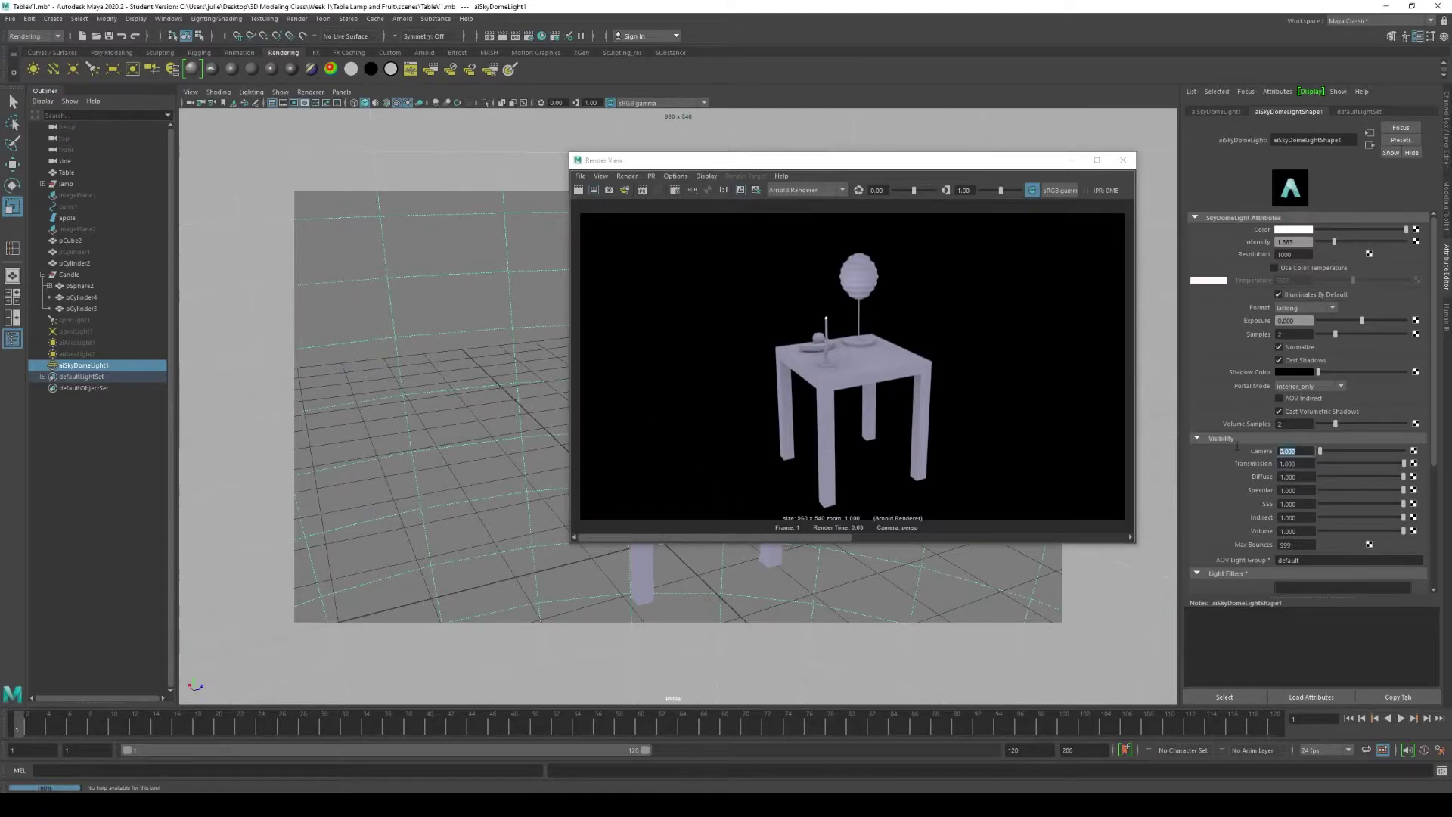
{"action": "type", "text": "1"}
{"action": "key", "text": "Tab"}
{"action": "left_click", "coordinate": [628, 235]}
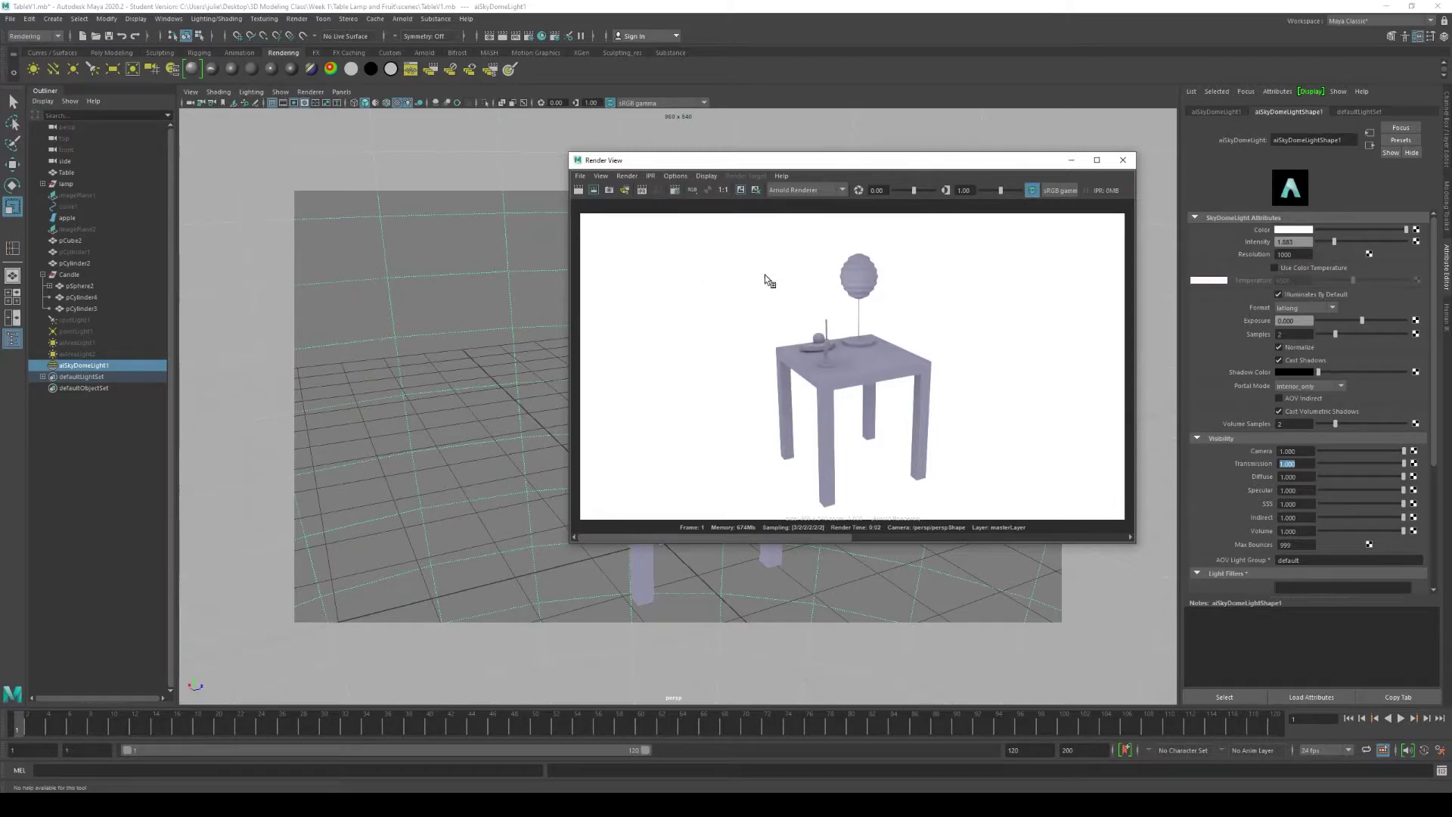
Minimize the Render View window and dolly the persp view out and back in.
{"action": "left_click", "coordinate": [1071, 159]}
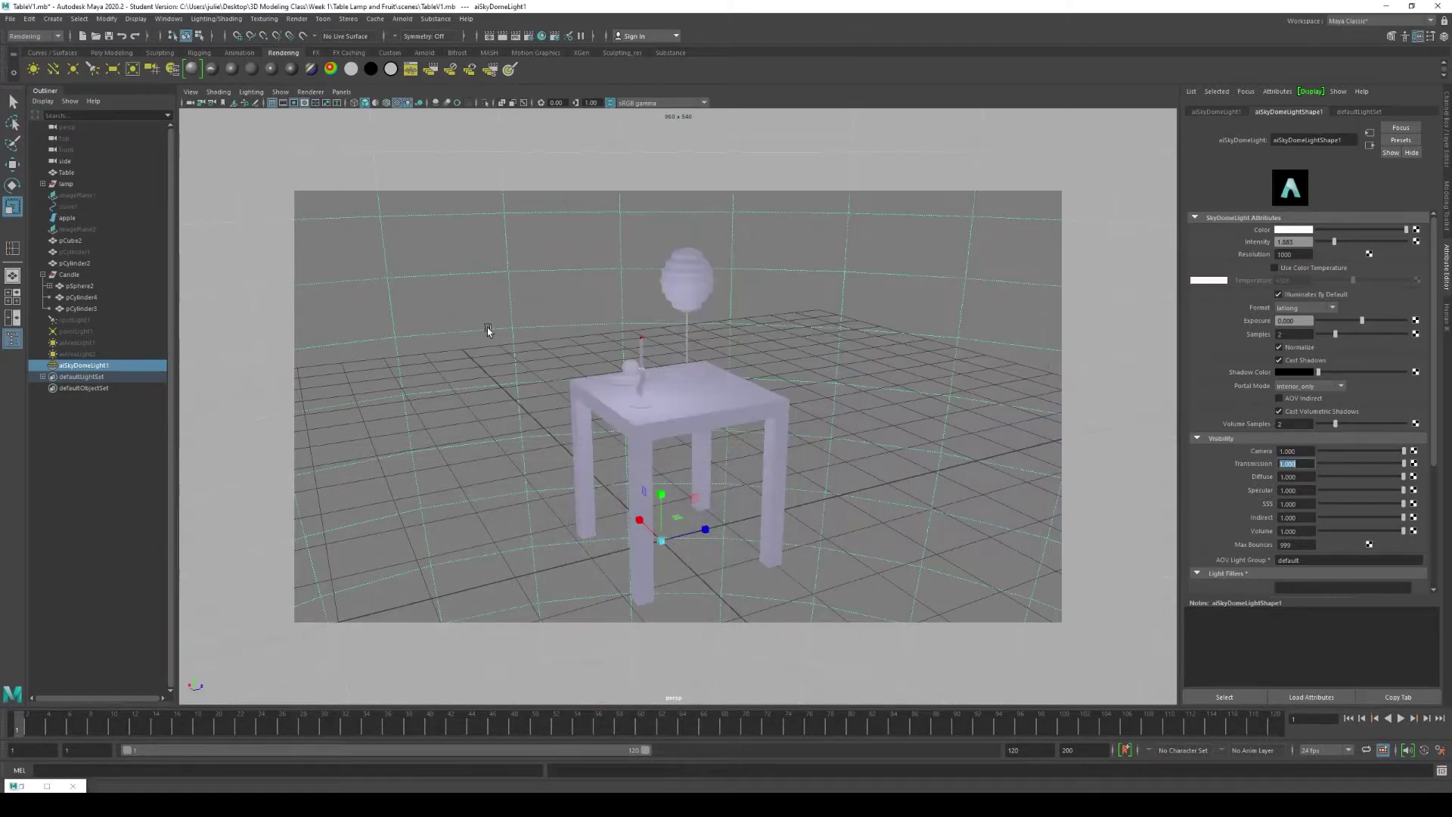
{"action": "scroll", "coordinate": [487, 329], "scroll_direction": "down", "scroll_amount": 5}
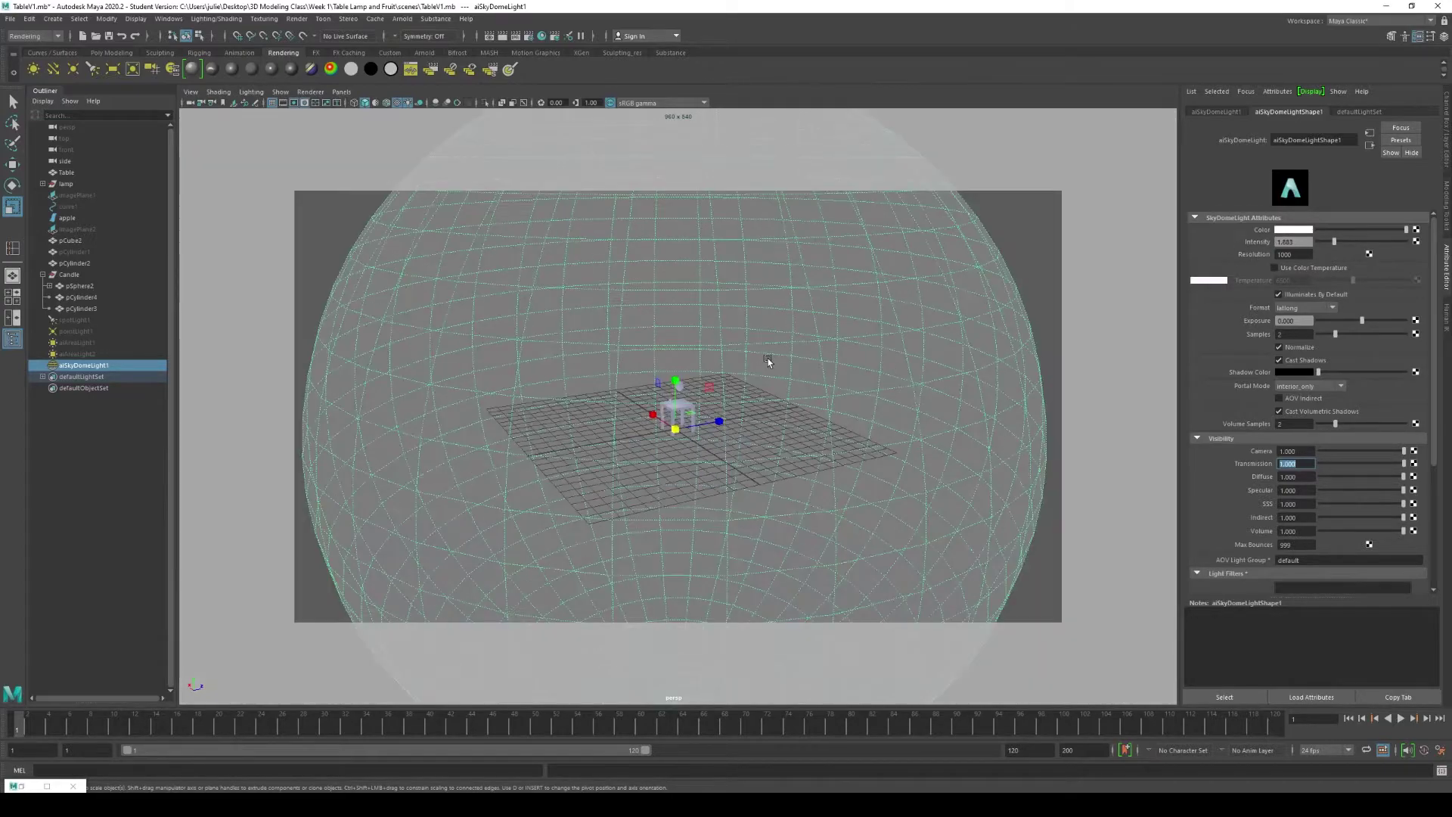
{"action": "scroll", "coordinate": [768, 361], "scroll_direction": "up", "scroll_amount": 10}
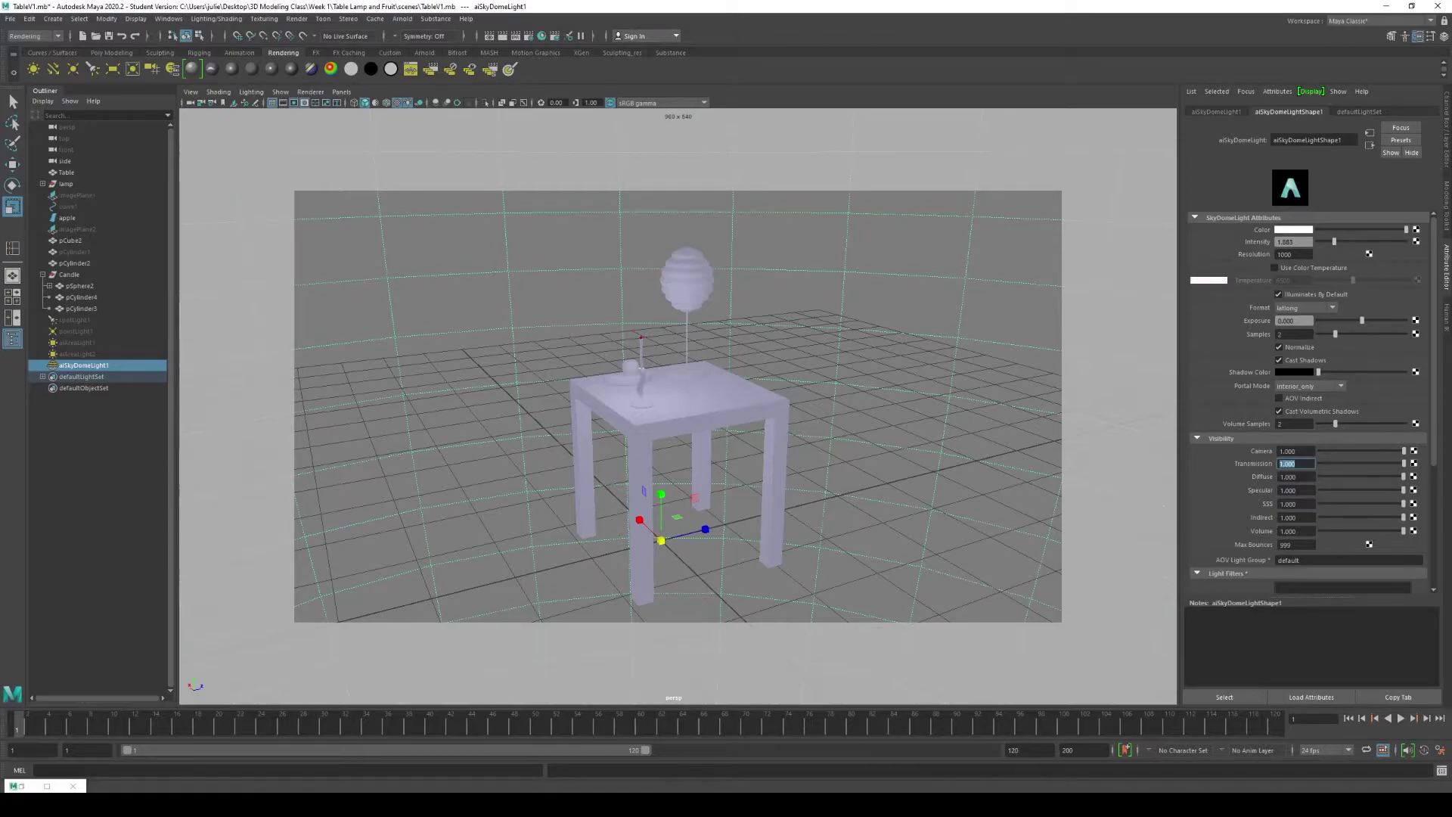
{"action": "mouse_move", "coordinate": [484, 787]}
{"action": "left_click", "coordinate": [550, 756]}
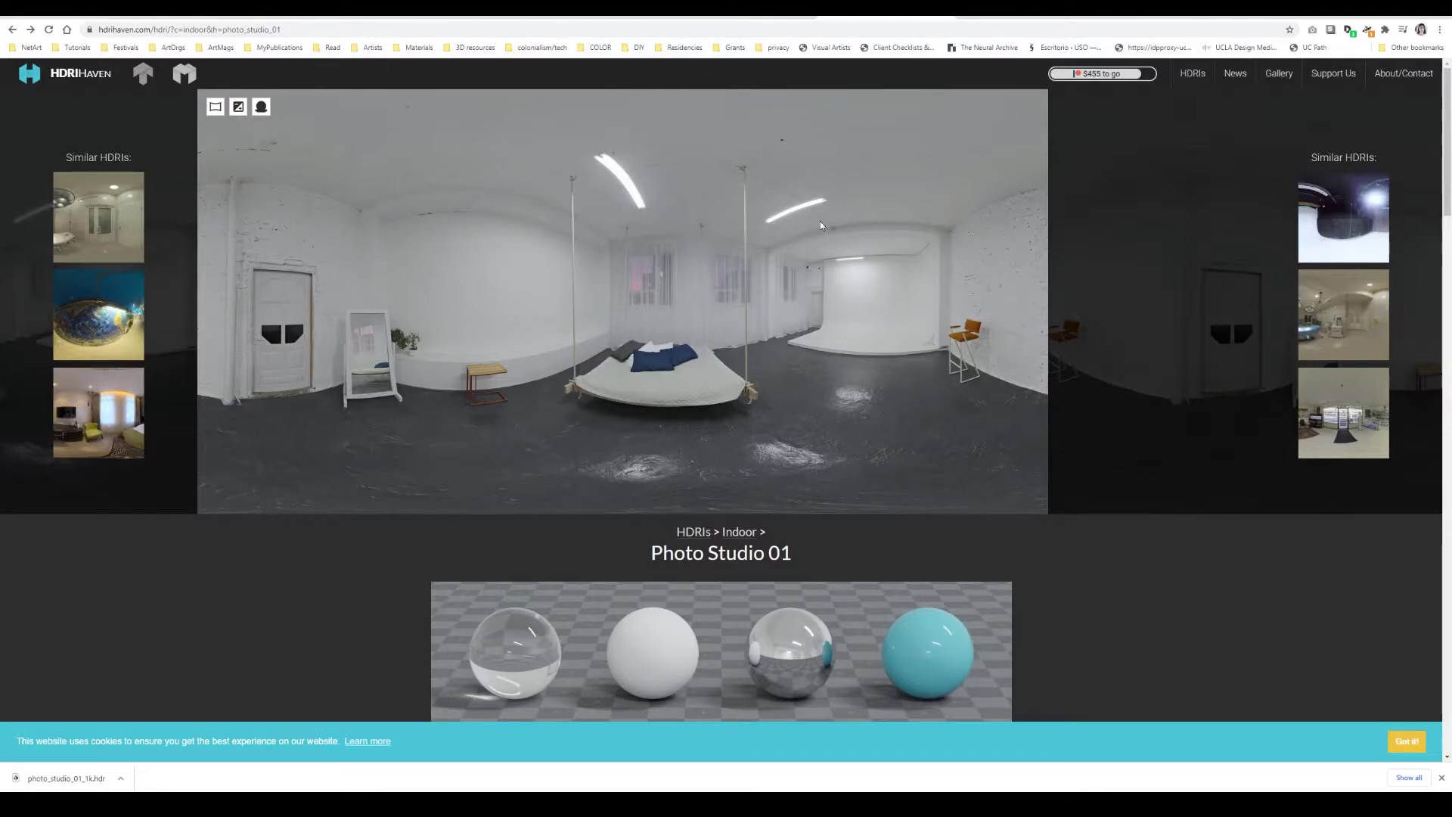
{"action": "left_click", "coordinate": [1394, 7]}
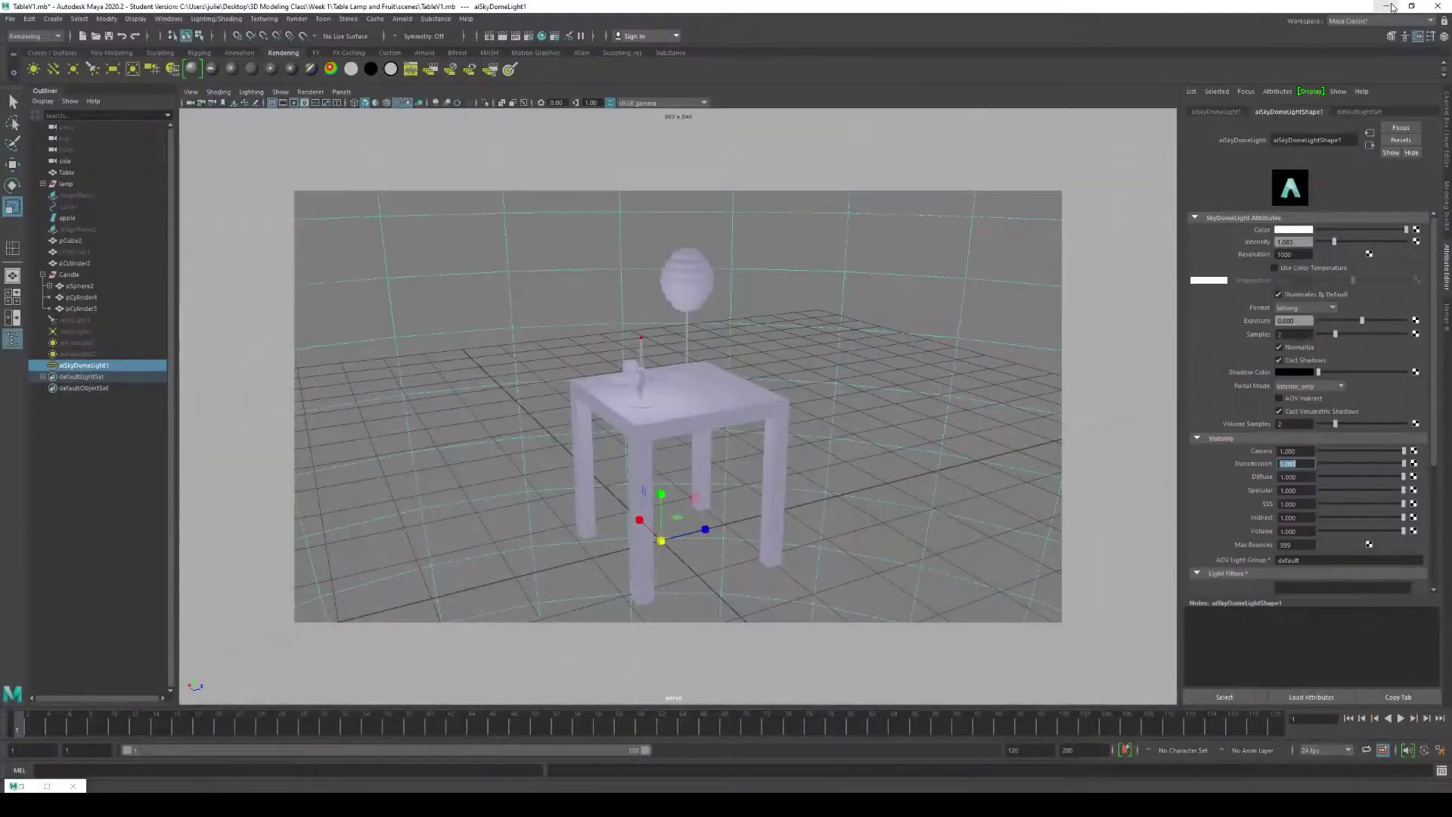
{"action": "mouse_move", "coordinate": [319, 805]}
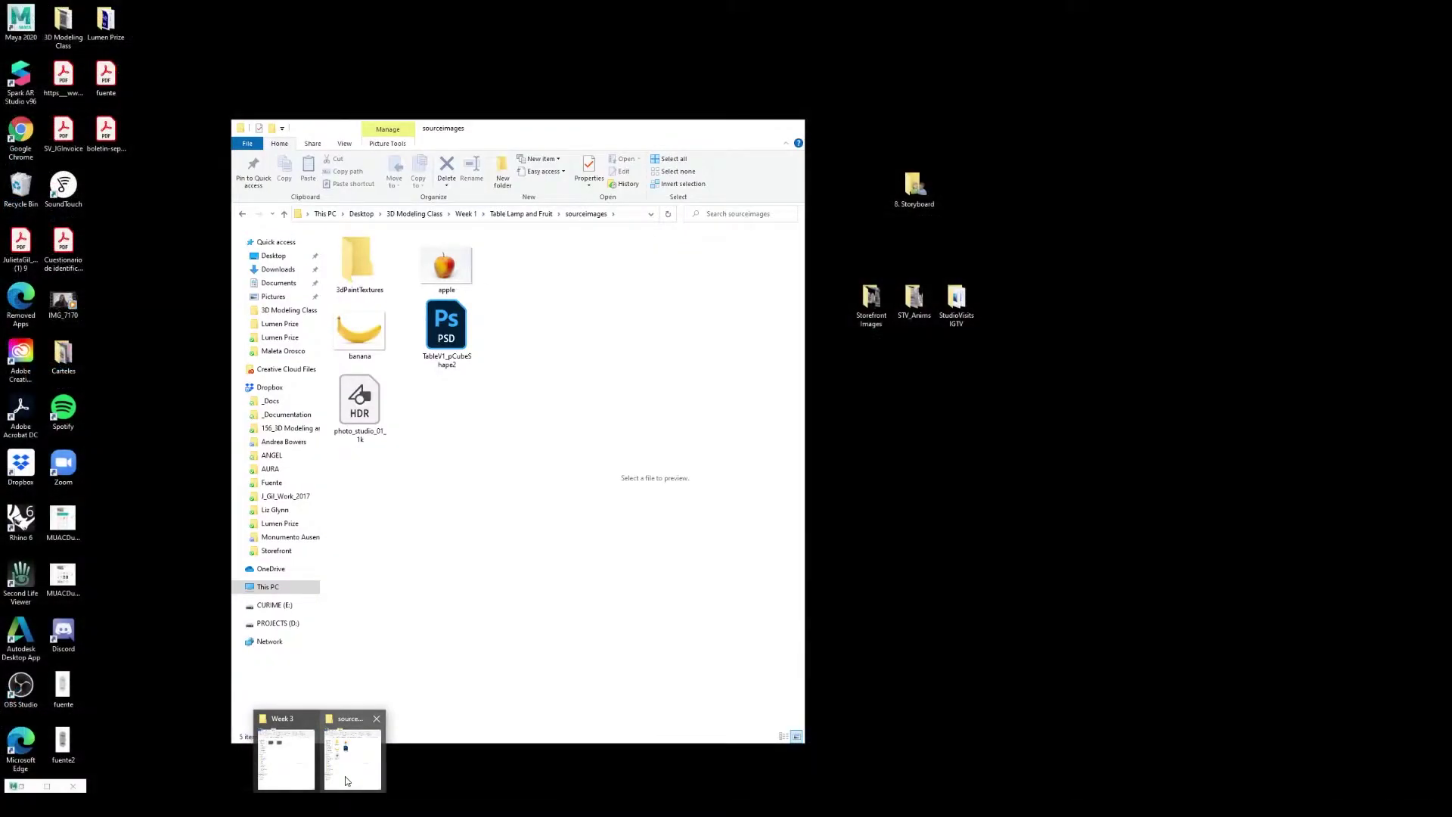
{"action": "left_click", "coordinate": [352, 759]}
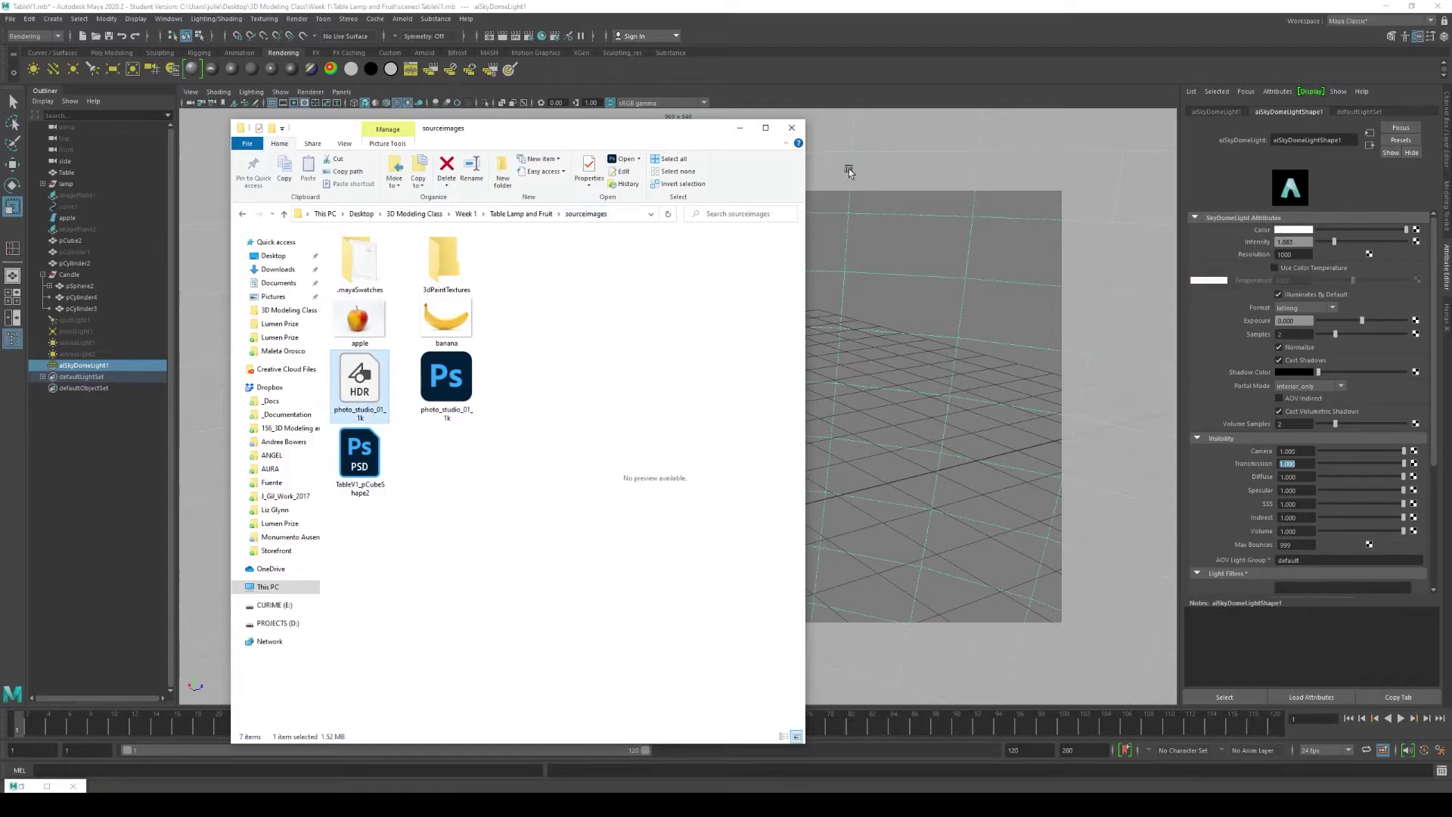
{"action": "left_click", "coordinate": [740, 127]}
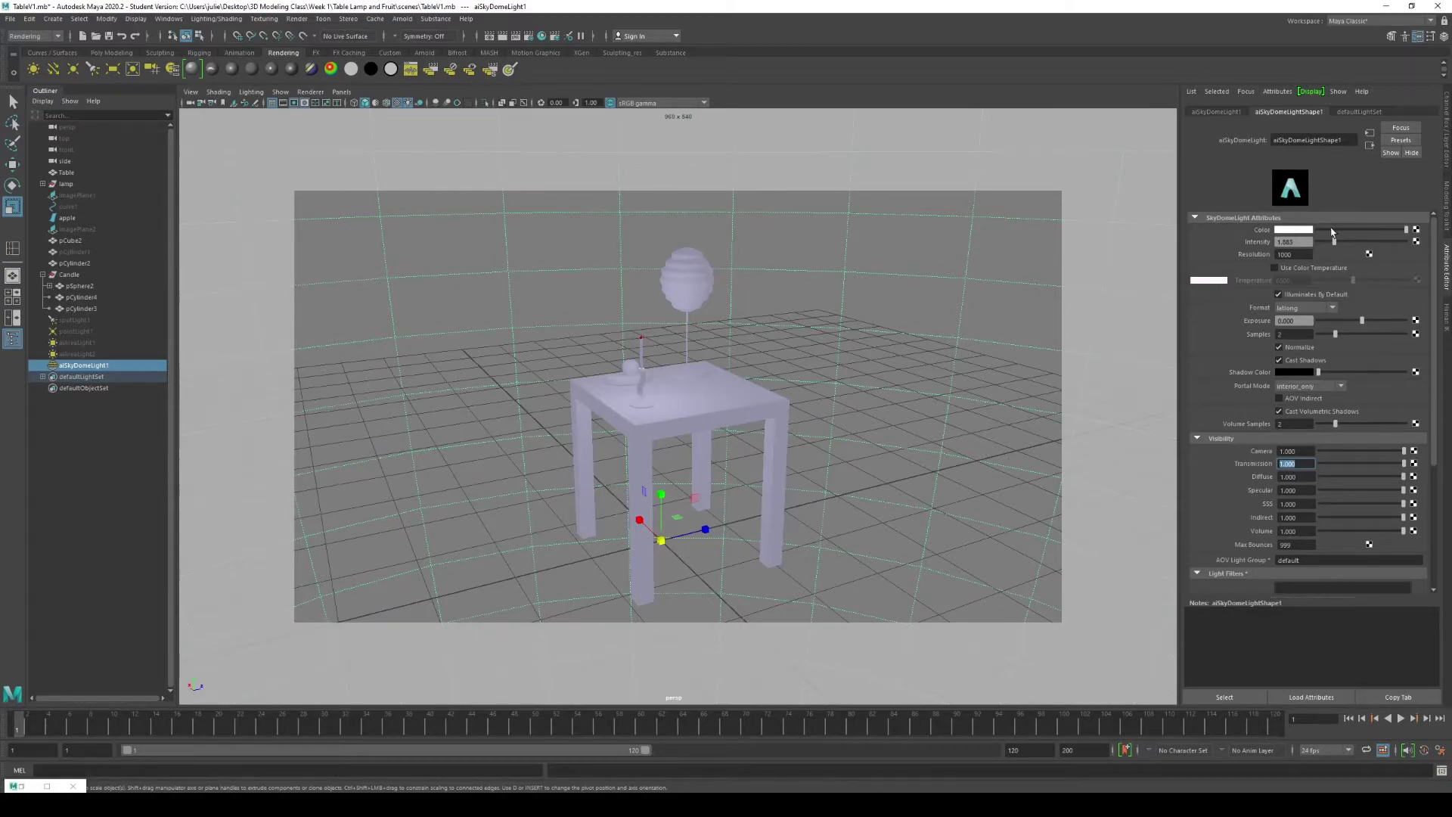
Map a File texture onto the SkyDome Color and pick photo_studio_01_1k.hdr as its image.
{"action": "left_click", "coordinate": [1417, 230]}
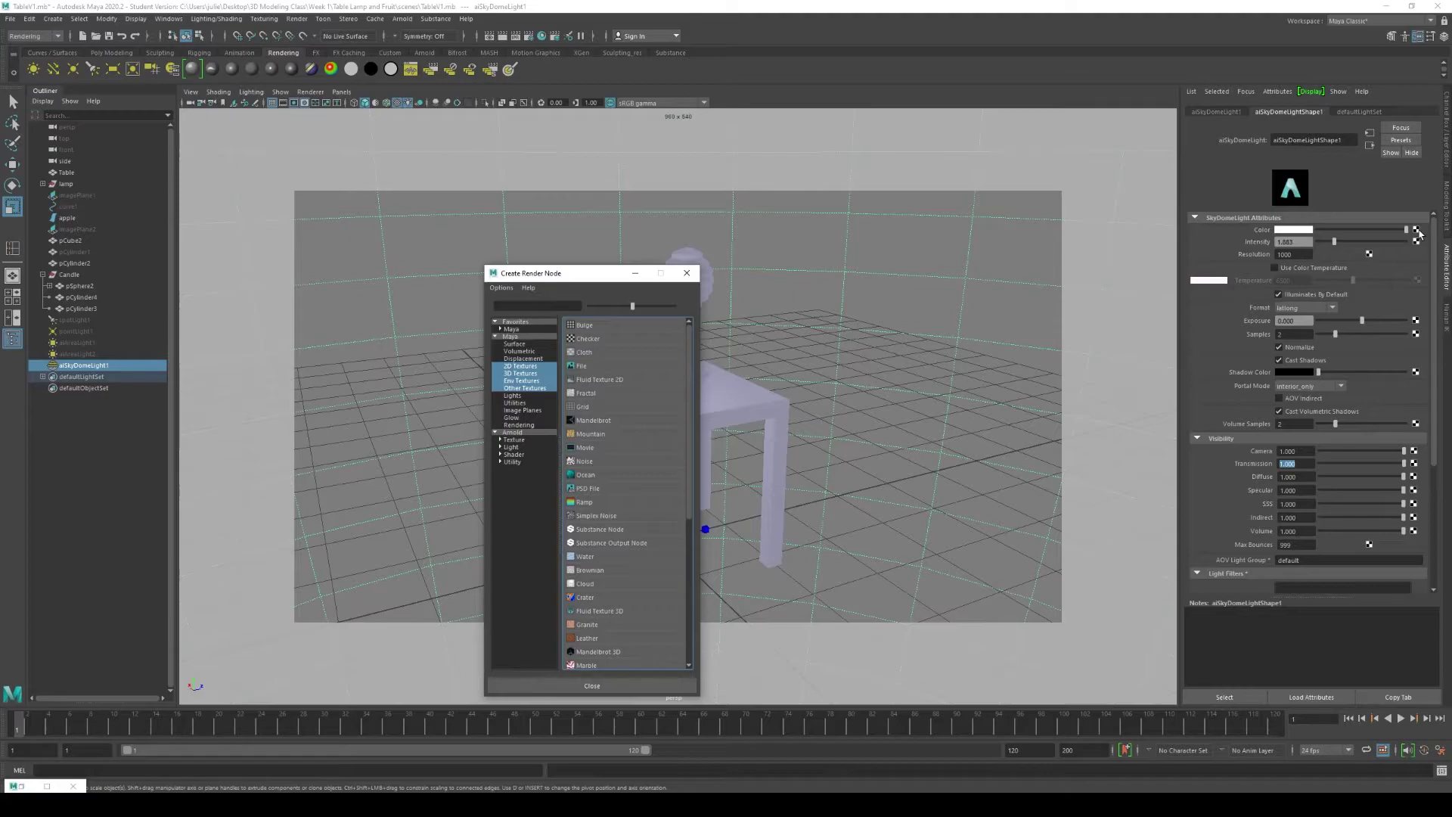
{"action": "left_click", "coordinate": [584, 366]}
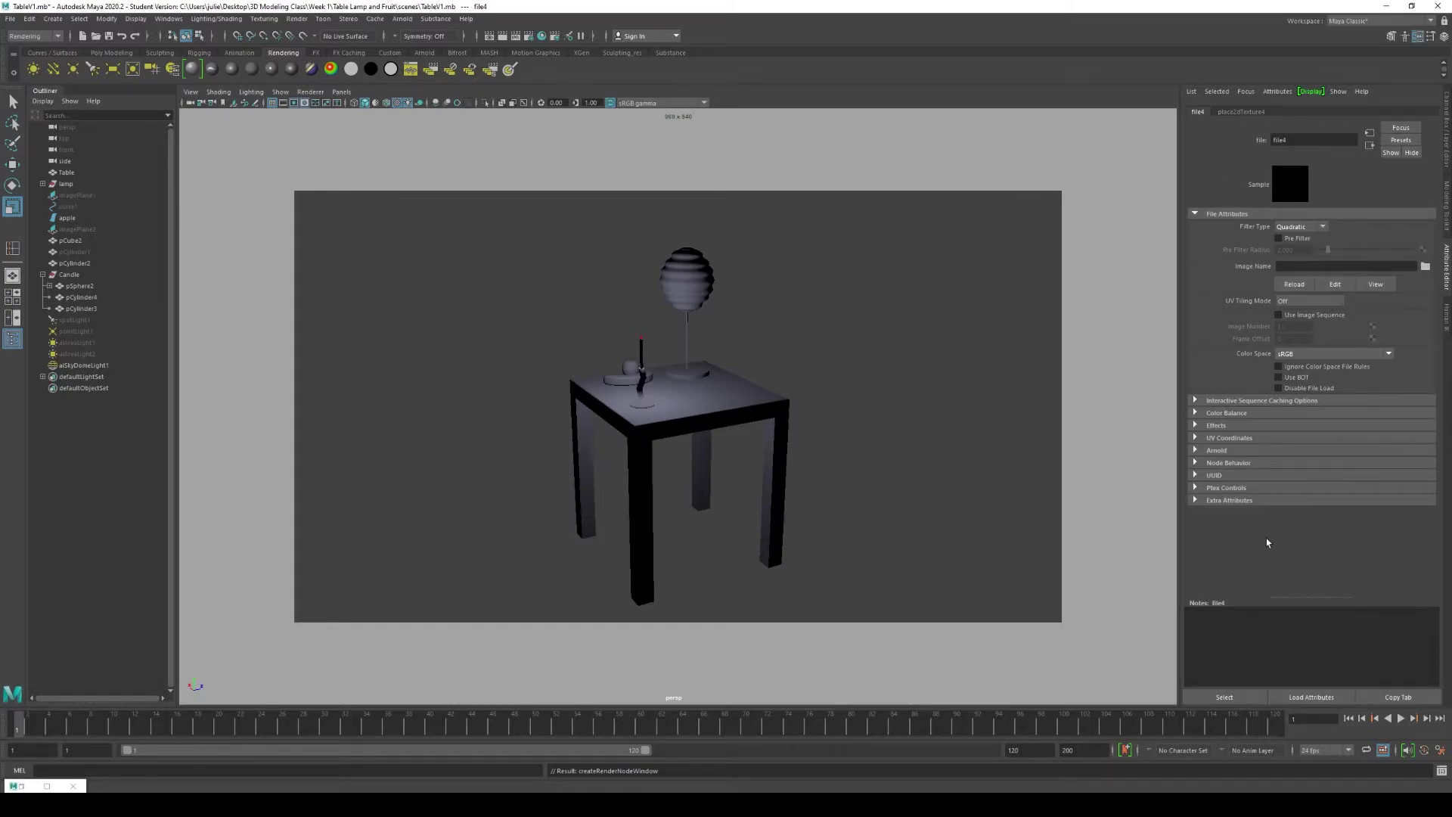
{"action": "left_click", "coordinate": [1426, 267]}
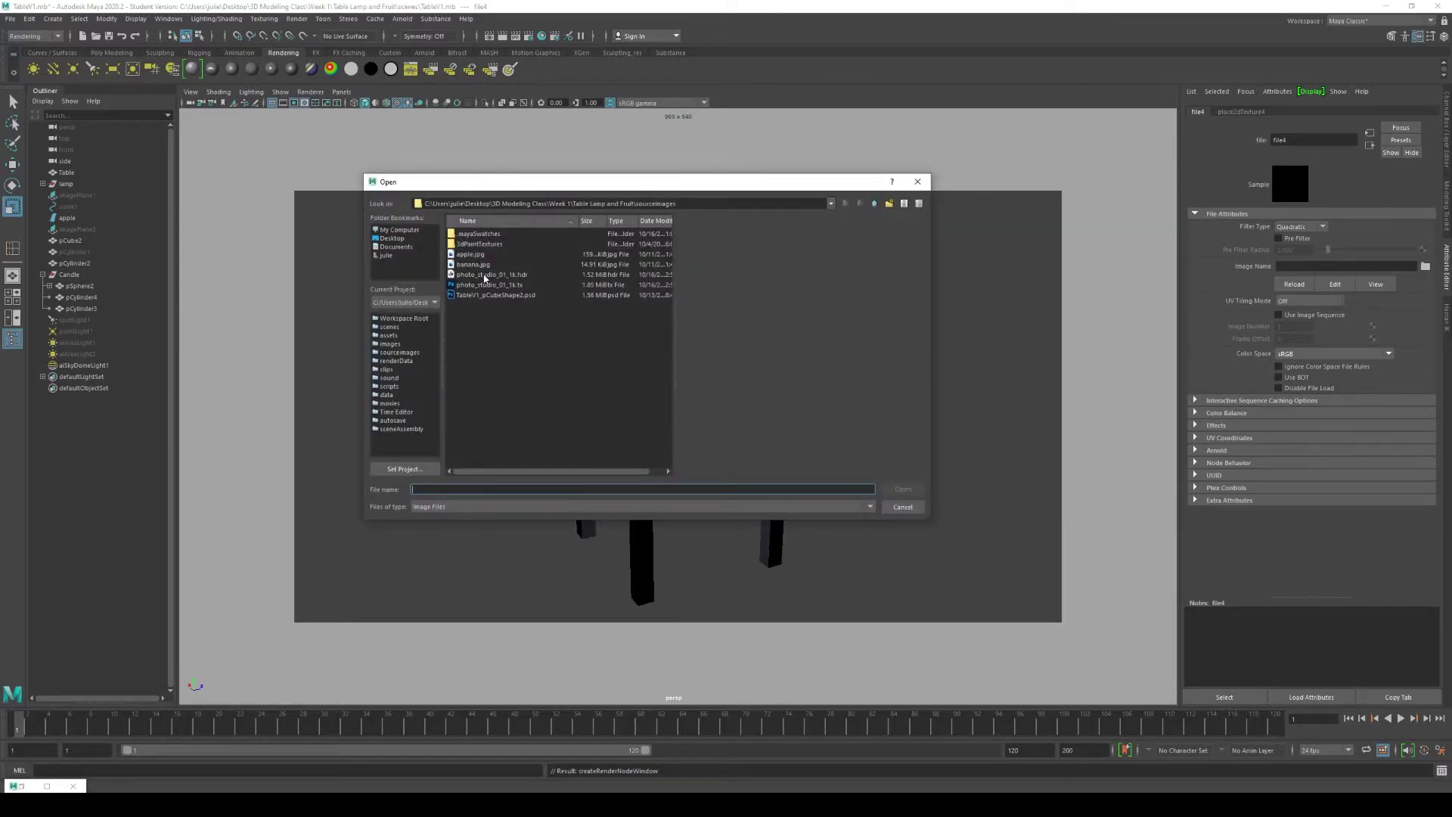
{"action": "left_click", "coordinate": [511, 275]}
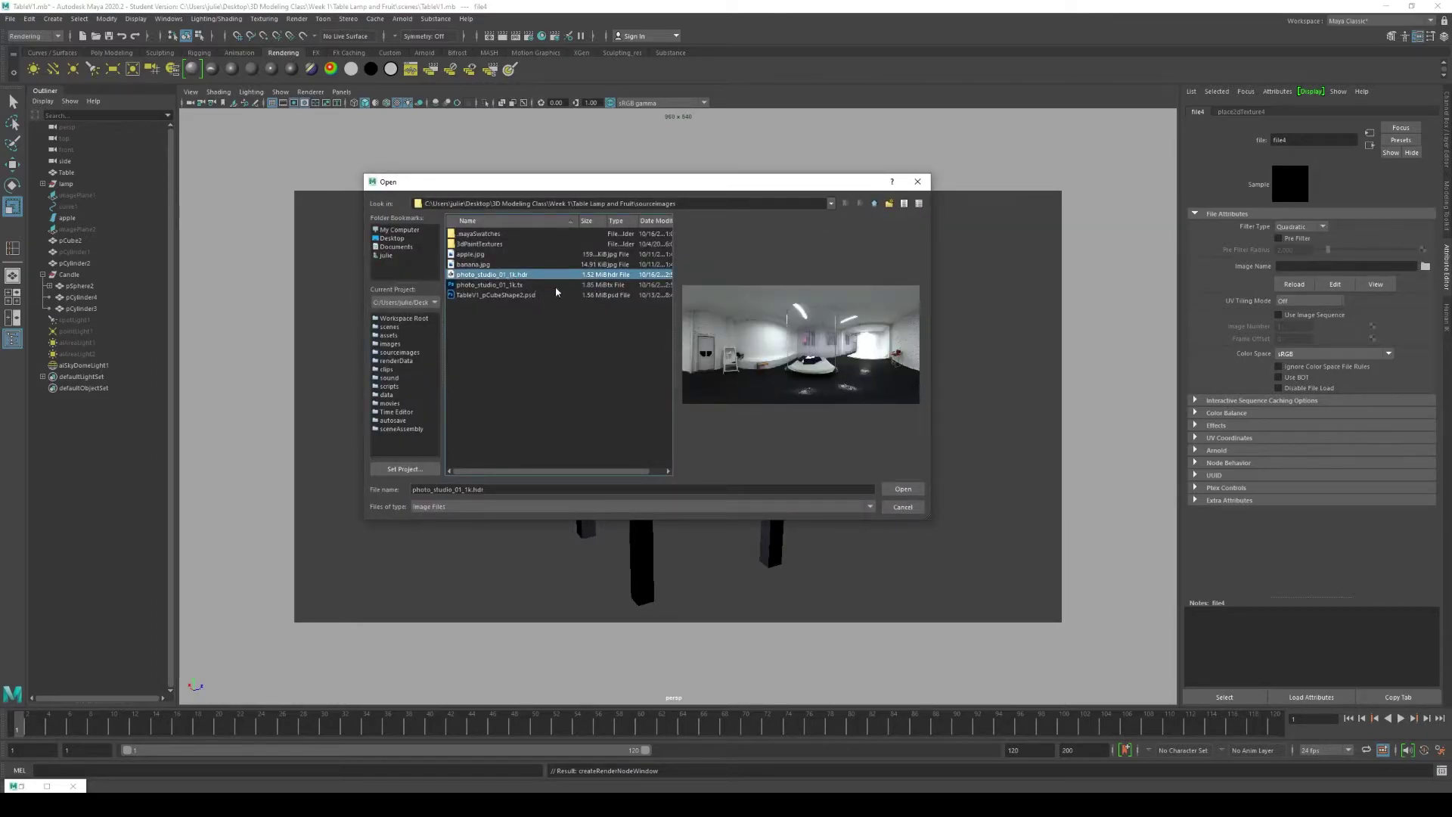
Load photo_studio_01_1k.hdr into file4 and orbit to see the studio room.
{"action": "left_click", "coordinate": [903, 489]}
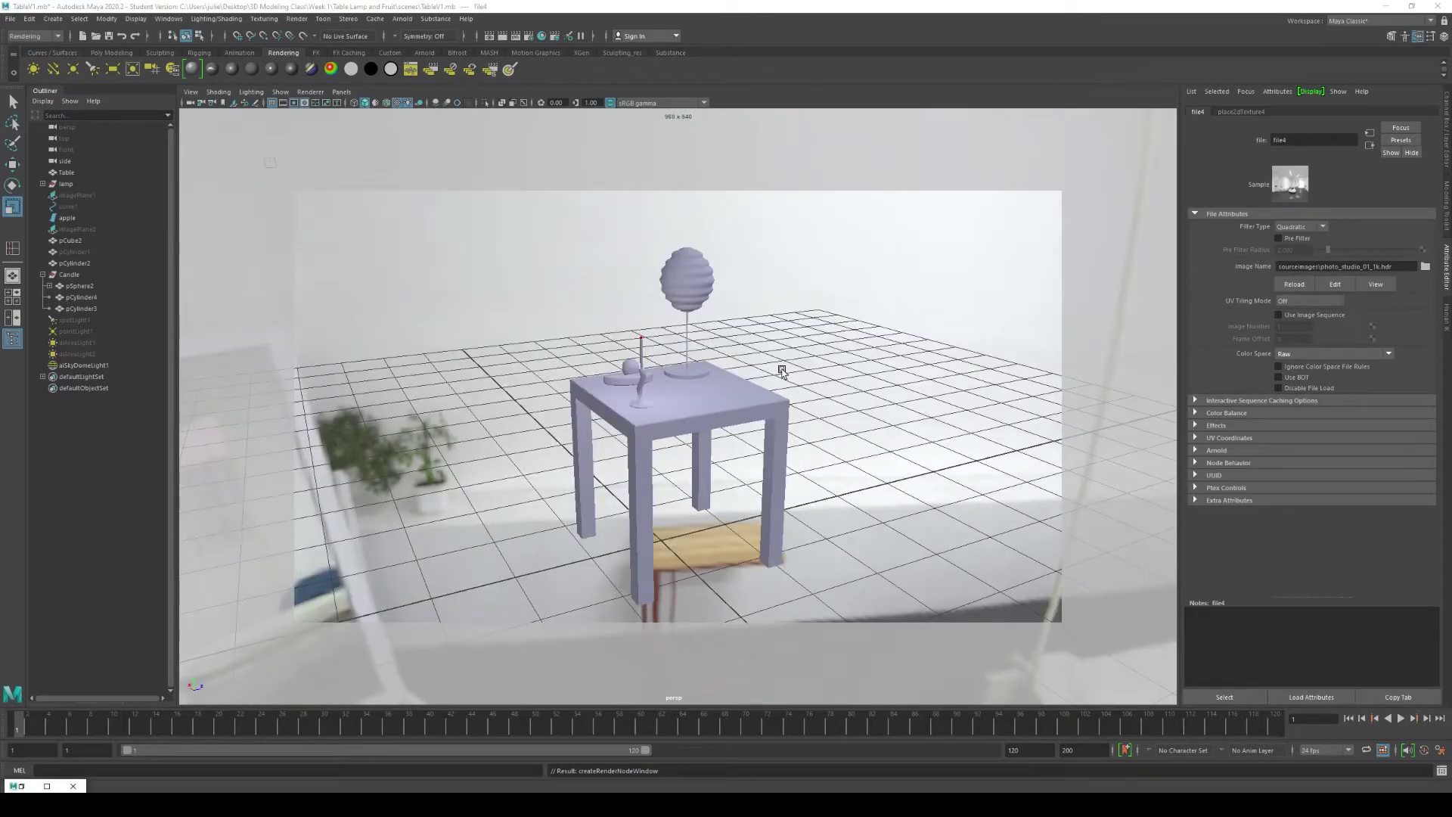
{"action": "scroll", "coordinate": [758, 387], "scroll_direction": "down", "scroll_amount": 10}
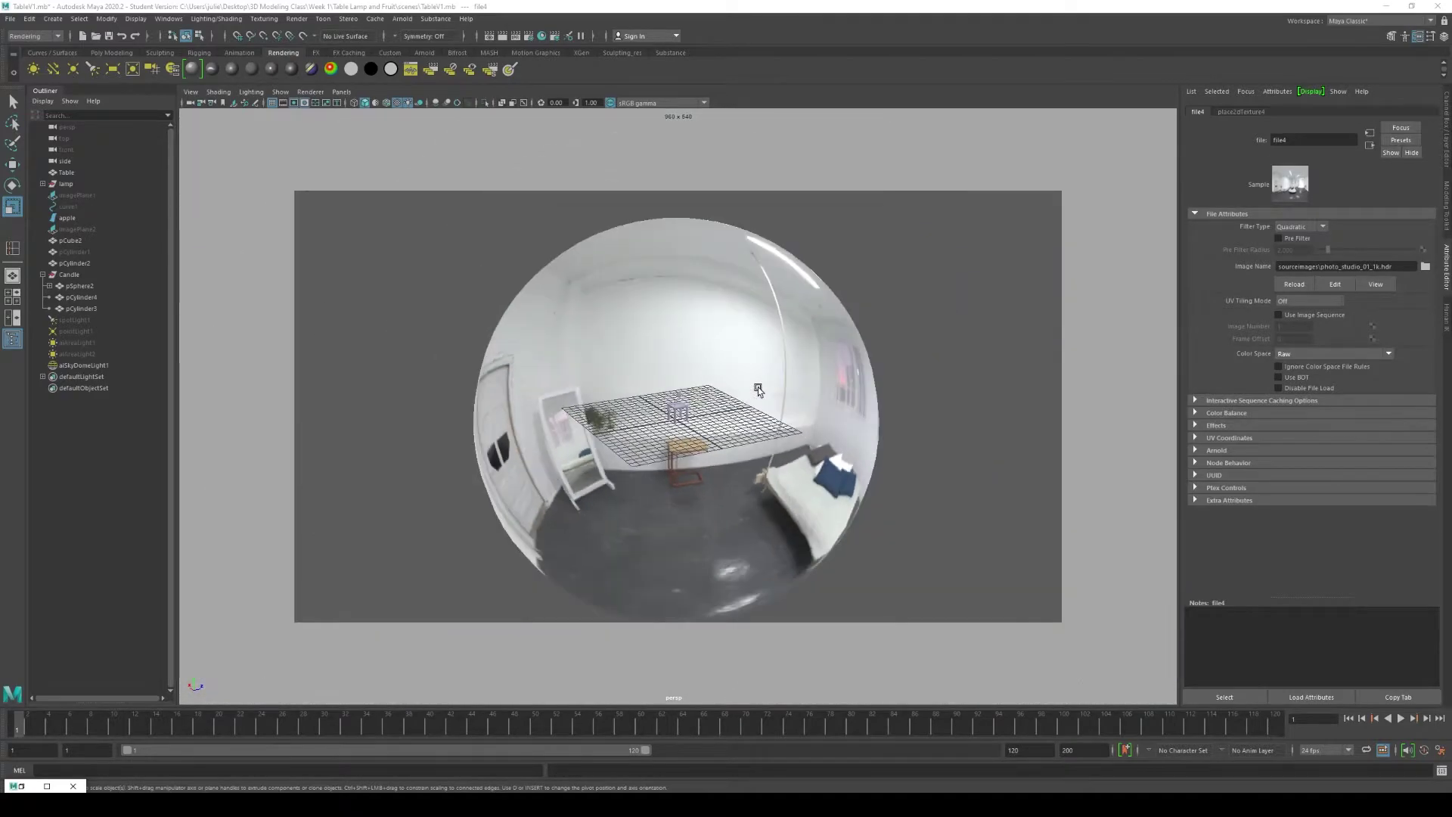
{"action": "left_click_drag", "start_coordinate": [758, 387], "coordinate": [975, 407], "text": "alt"}
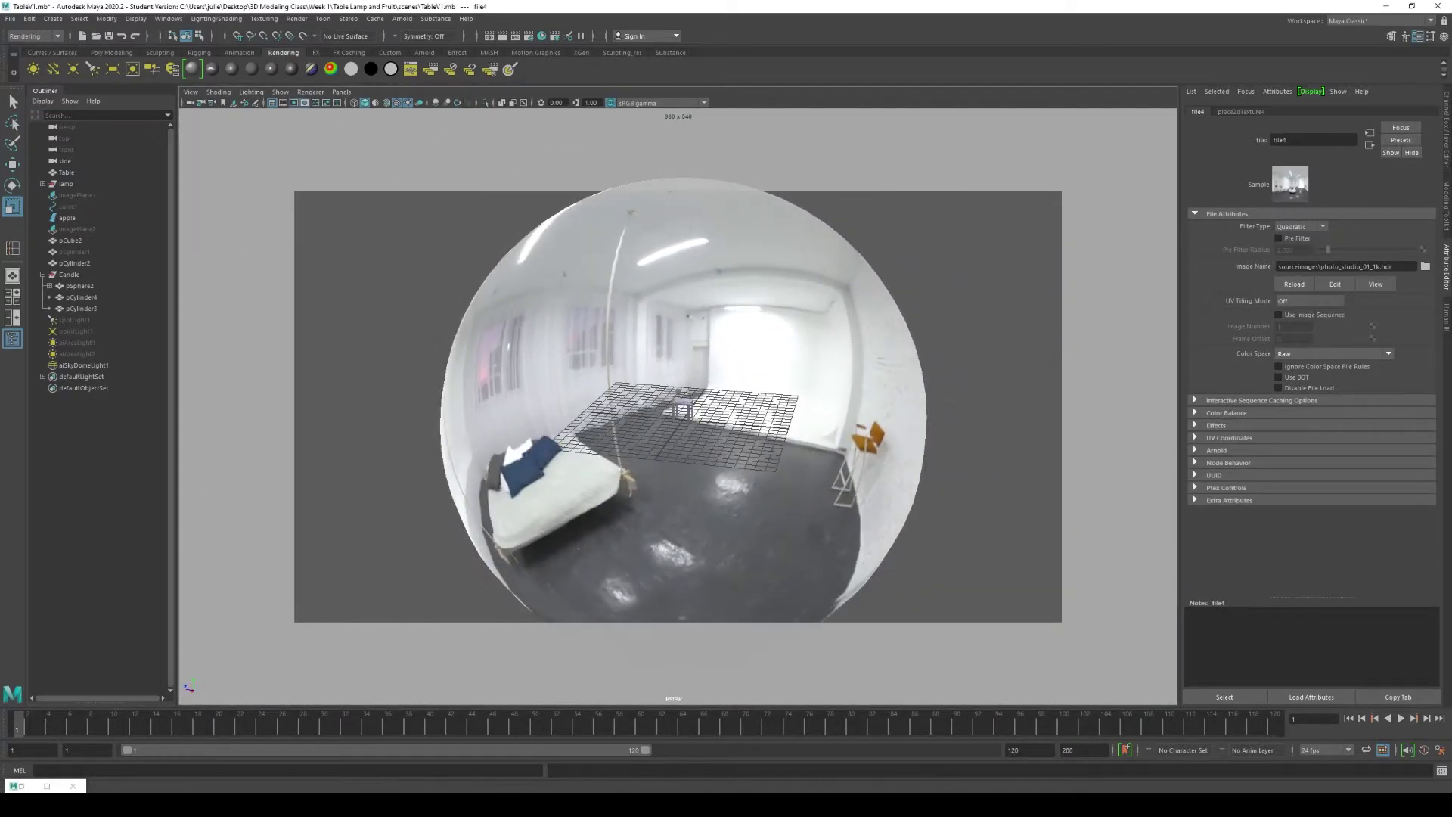
Compare with the HDRI Haven page, then orbit and dolly around the HDR dome.
{"action": "left_click", "coordinate": [522, 766]}
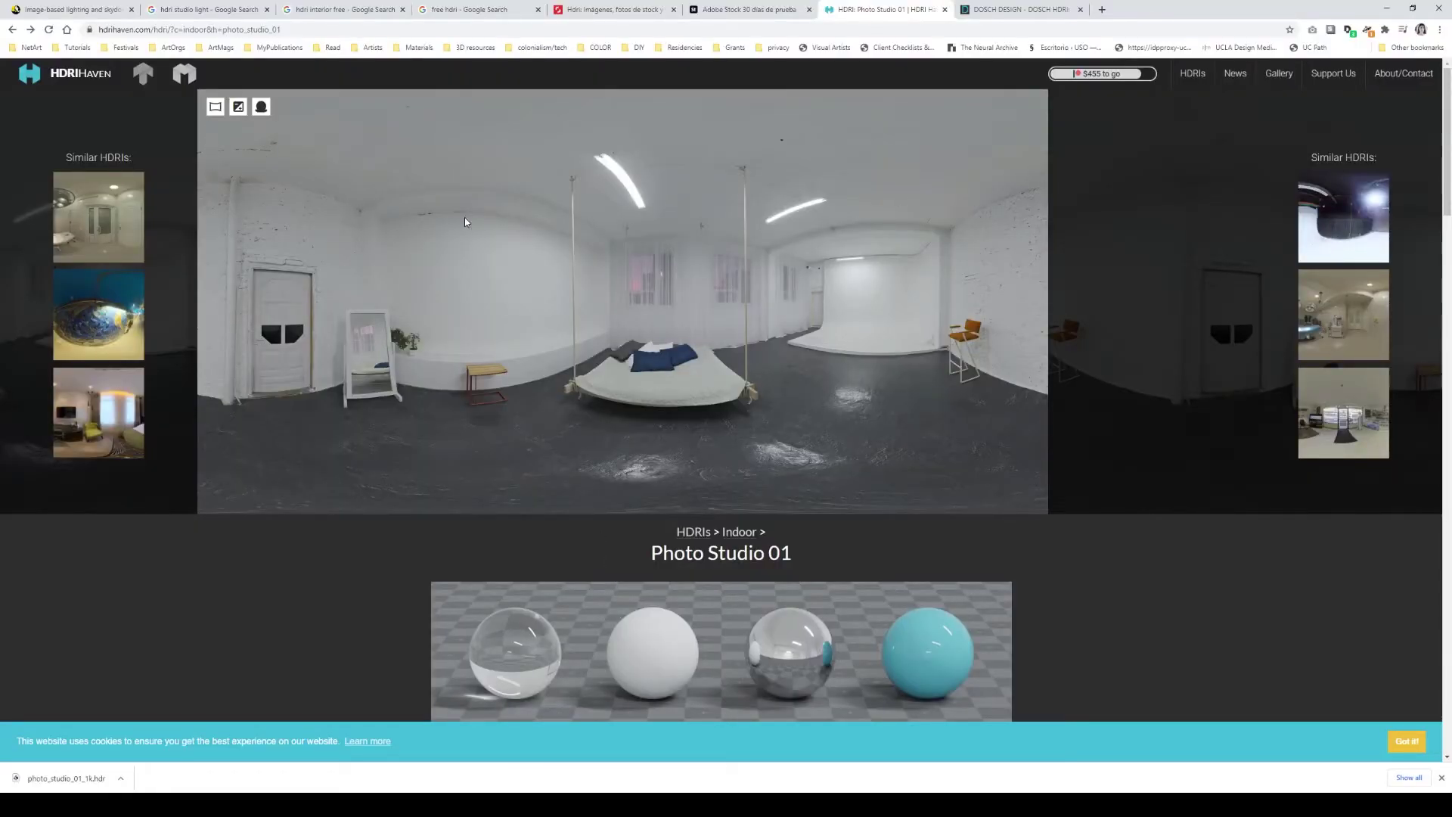
{"action": "left_click", "coordinate": [1387, 8]}
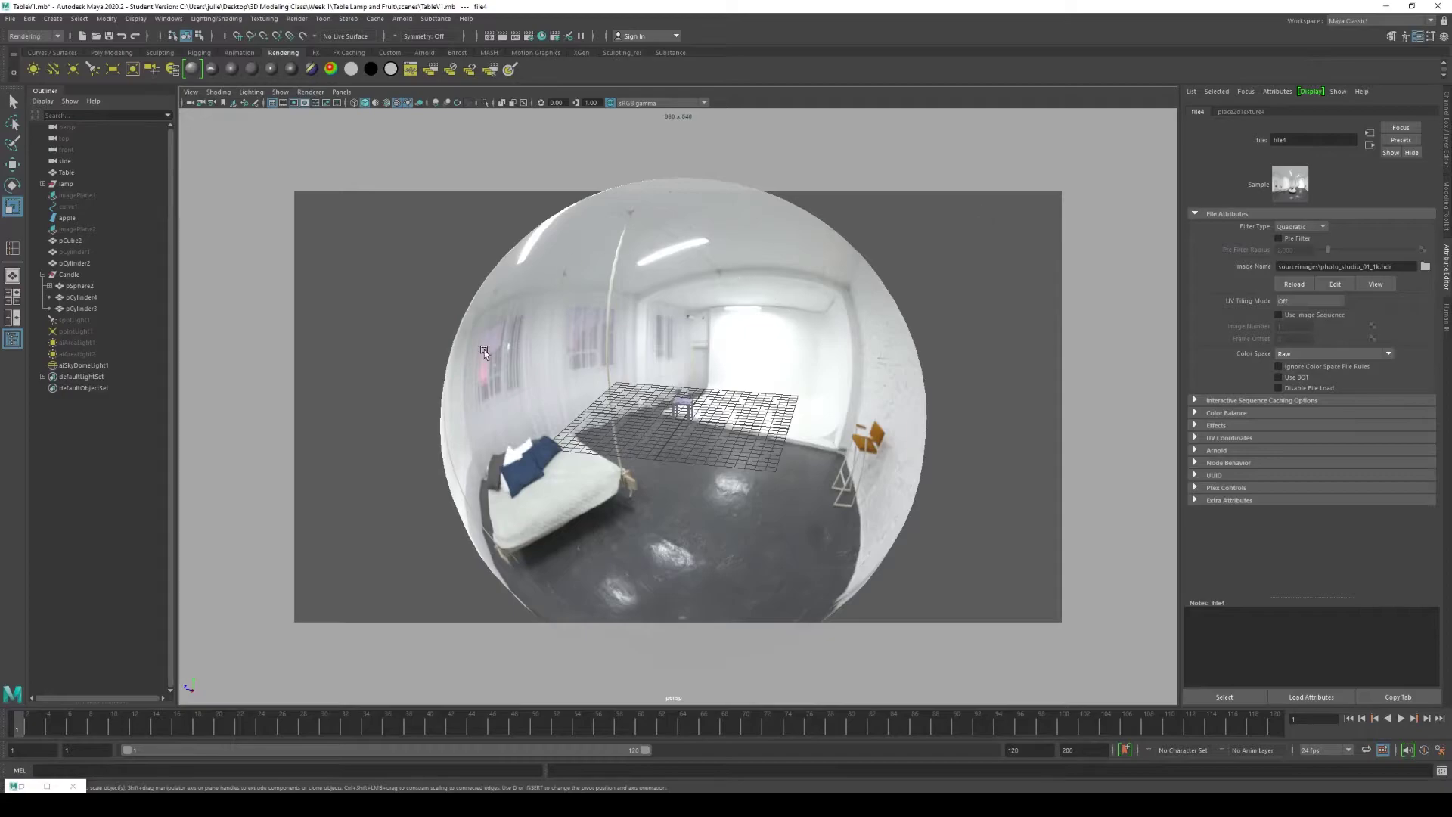
{"action": "left_click_drag", "start_coordinate": [605, 288], "coordinate": [778, 533], "text": "alt"}
{"action": "scroll", "coordinate": [777, 534], "scroll_direction": "up", "scroll_amount": 5}
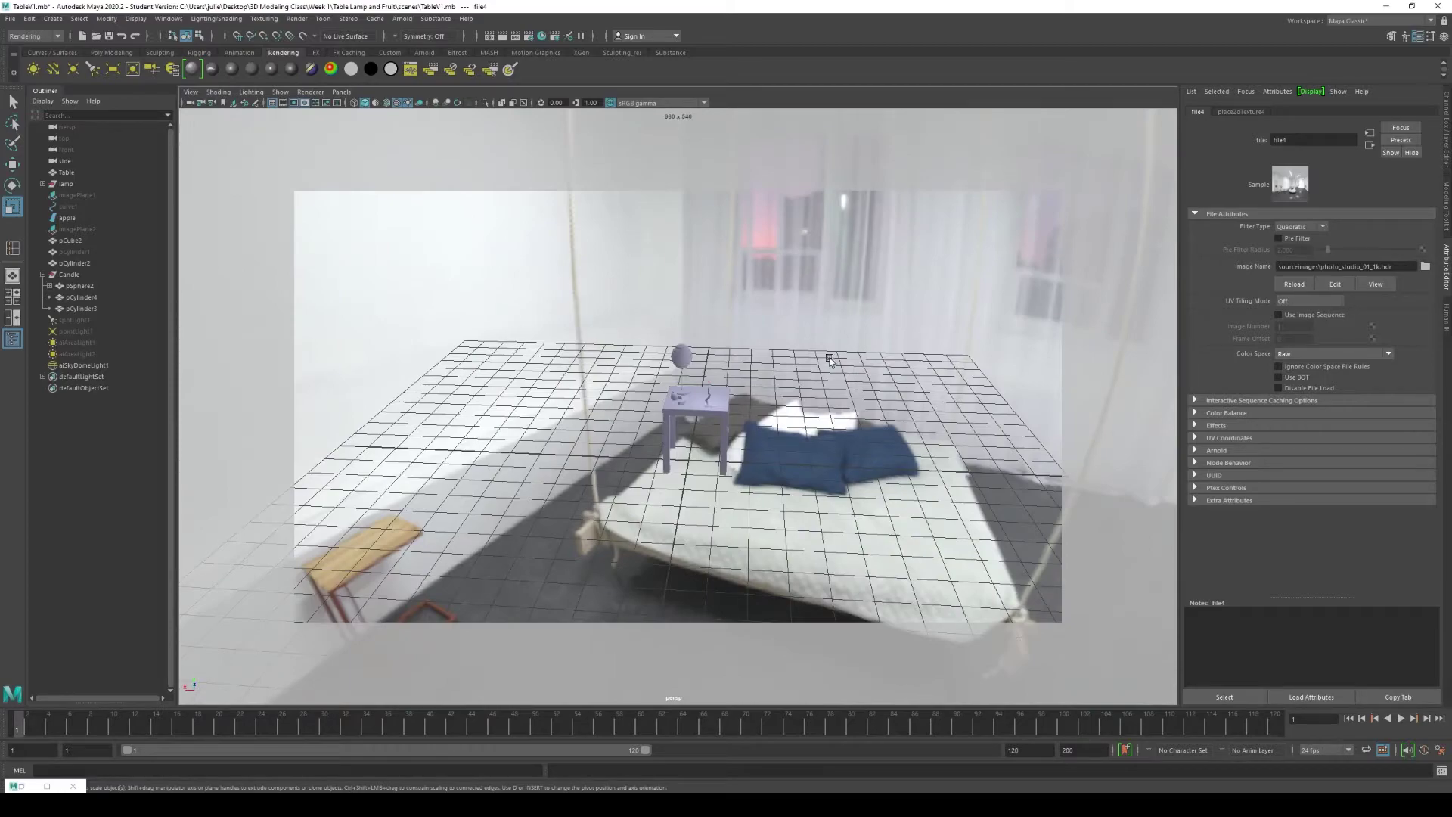
{"action": "scroll", "coordinate": [717, 435], "scroll_direction": "down", "scroll_amount": 5}
{"action": "scroll", "coordinate": [717, 435], "scroll_direction": "down", "scroll_amount": 3}
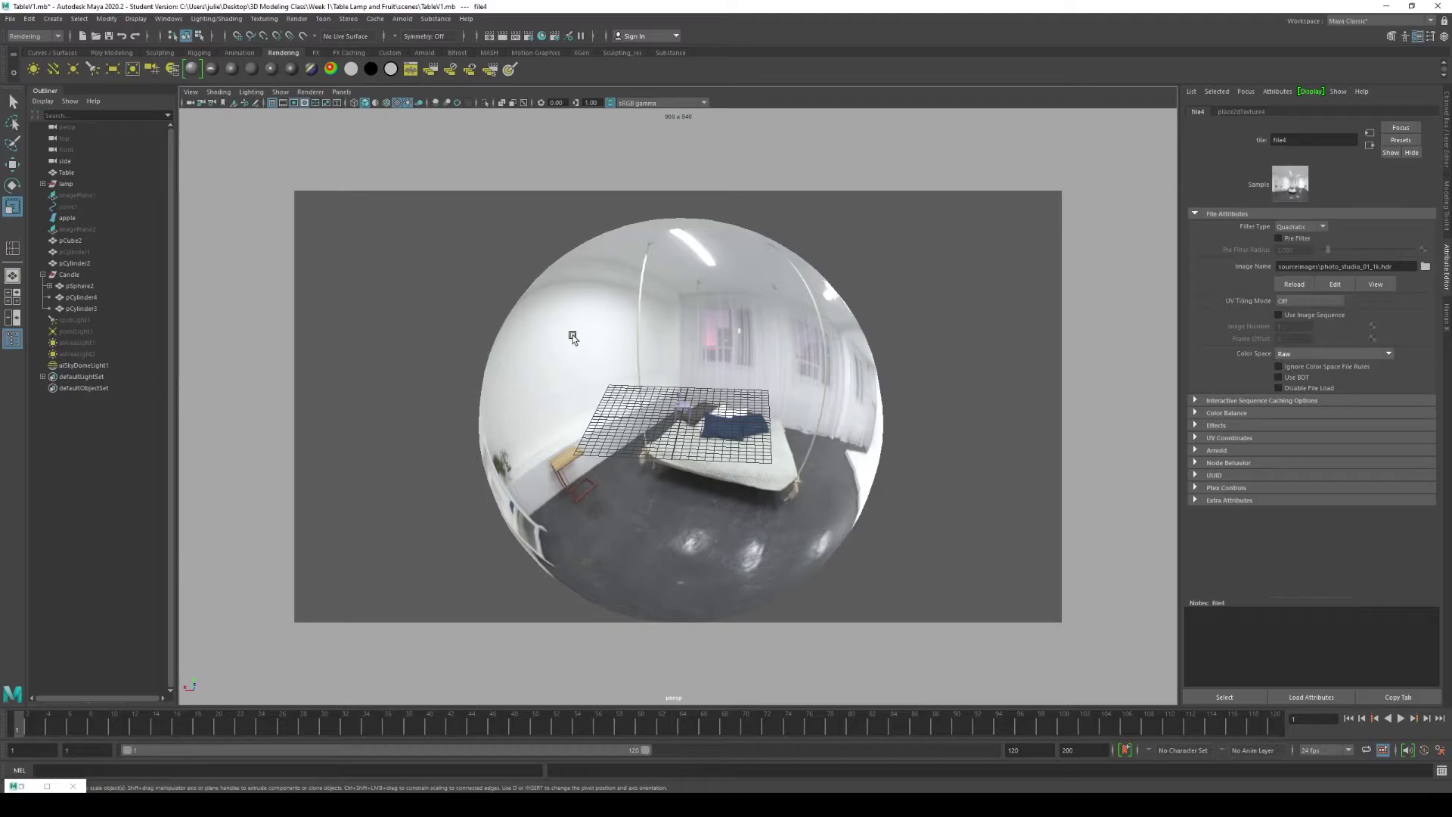
{"action": "scroll", "coordinate": [501, 577], "scroll_direction": "up", "scroll_amount": 2}
{"action": "scroll", "coordinate": [621, 439], "scroll_direction": "up", "scroll_amount": 6}
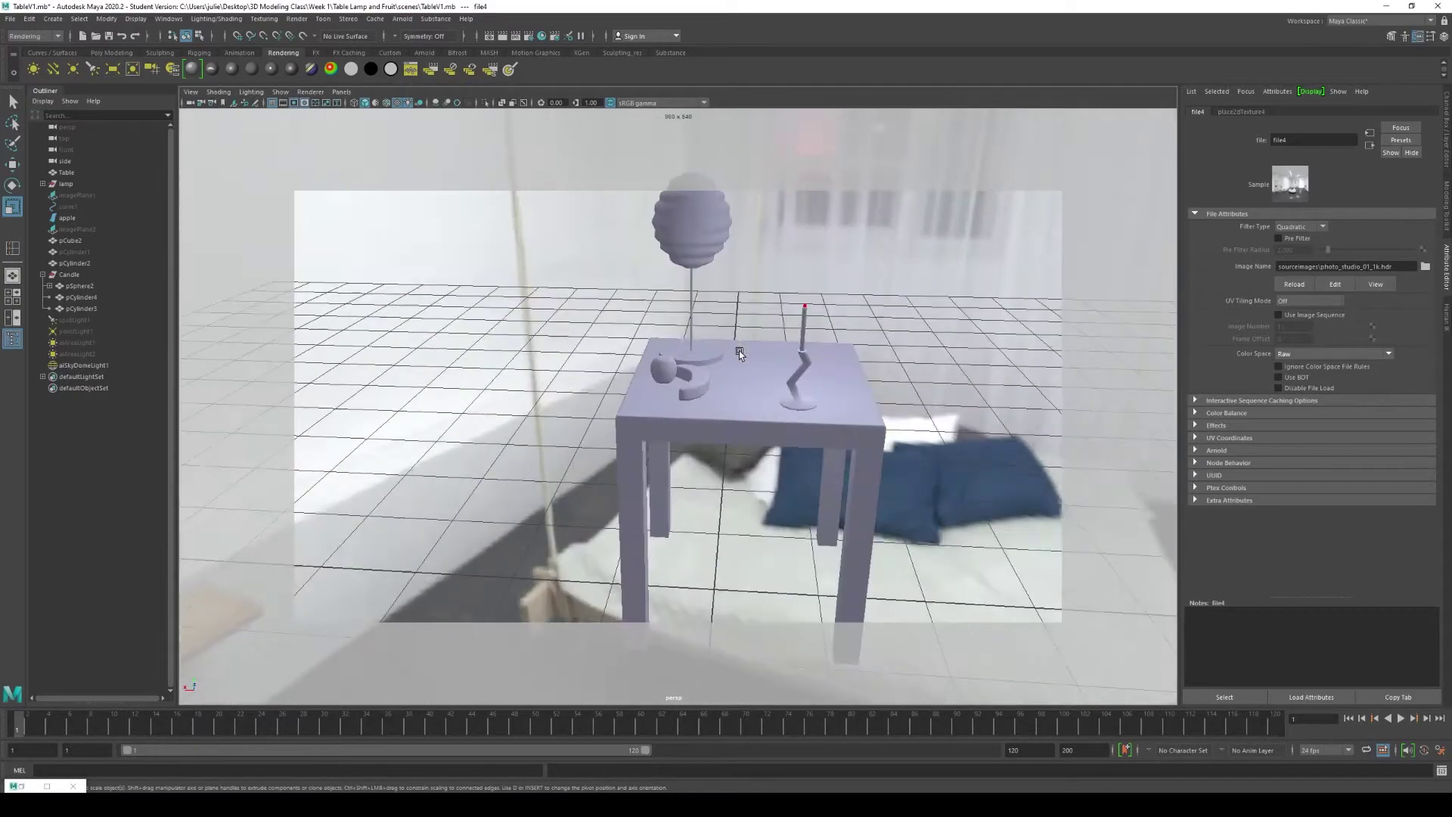
Switch the viewport to Arnold and view the table lit by the studio HDR from above.
{"action": "left_click", "coordinate": [310, 92]}
{"action": "left_click", "coordinate": [321, 123]}
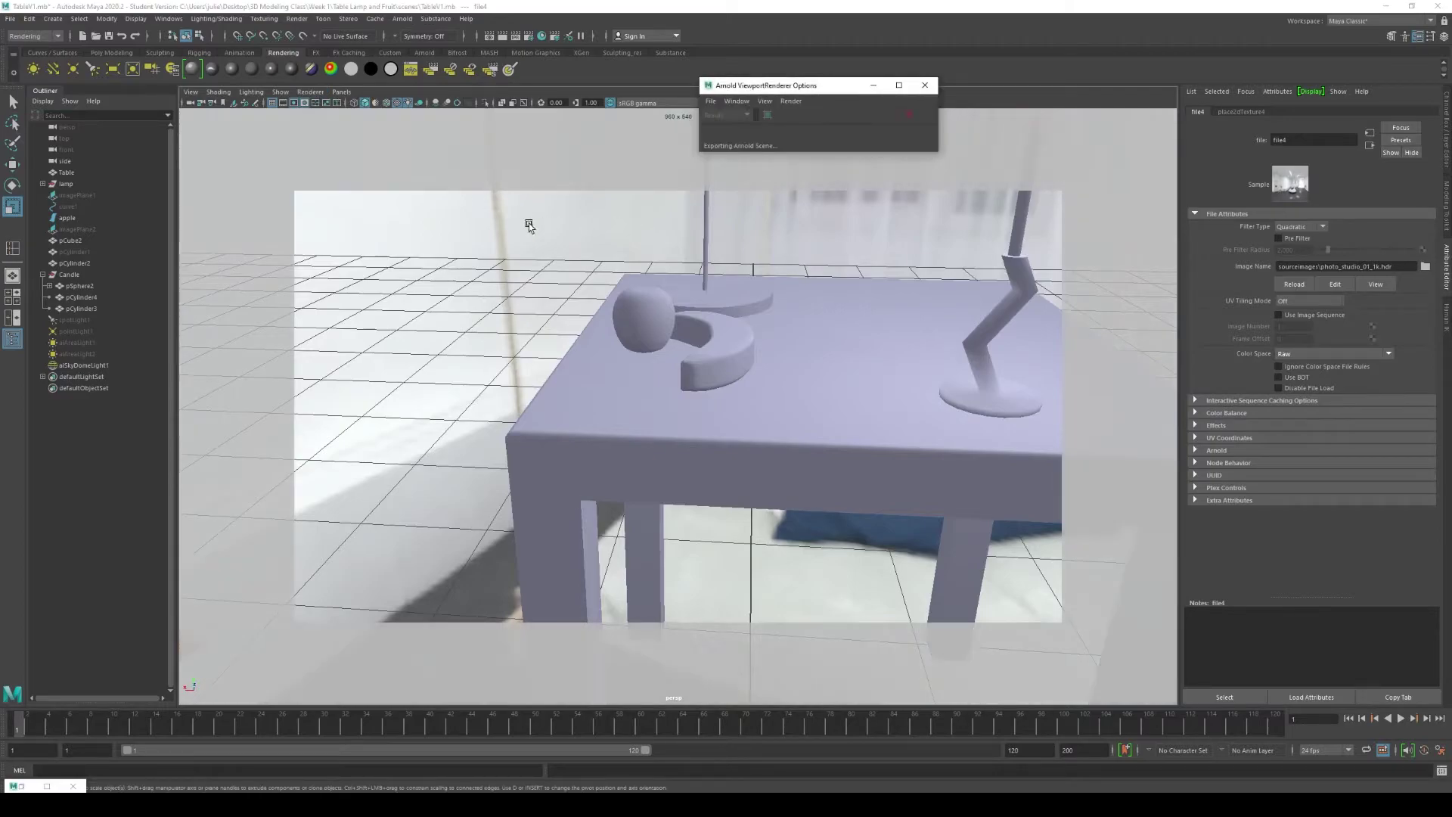
{"action": "scroll", "coordinate": [424, 282], "scroll_direction": "down", "scroll_amount": 5}
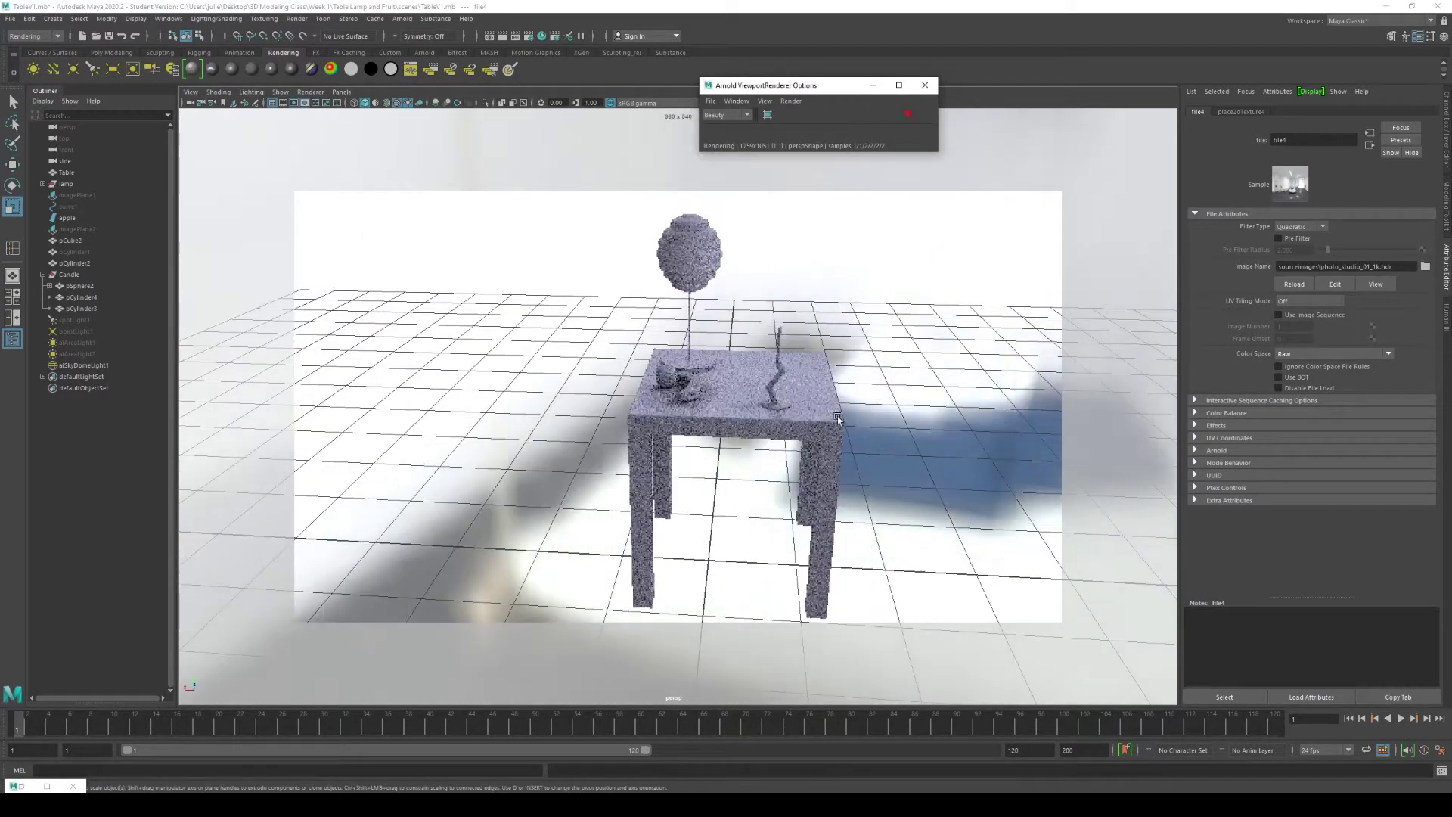
{"action": "scroll", "coordinate": [480, 383], "scroll_direction": "down", "scroll_amount": 3}
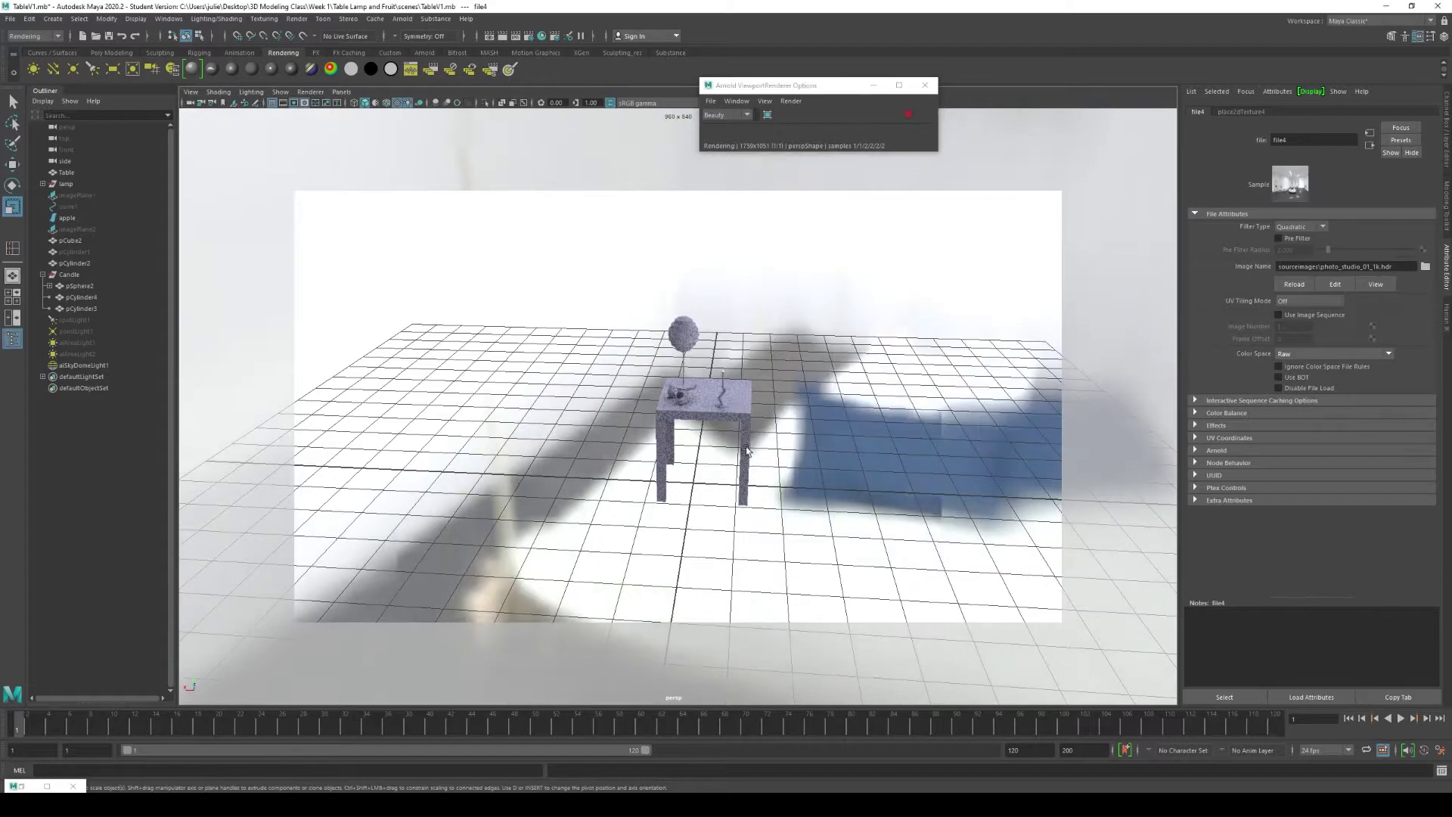
{"action": "left_click_drag", "start_coordinate": [681, 356], "coordinate": [802, 442], "text": "alt"}
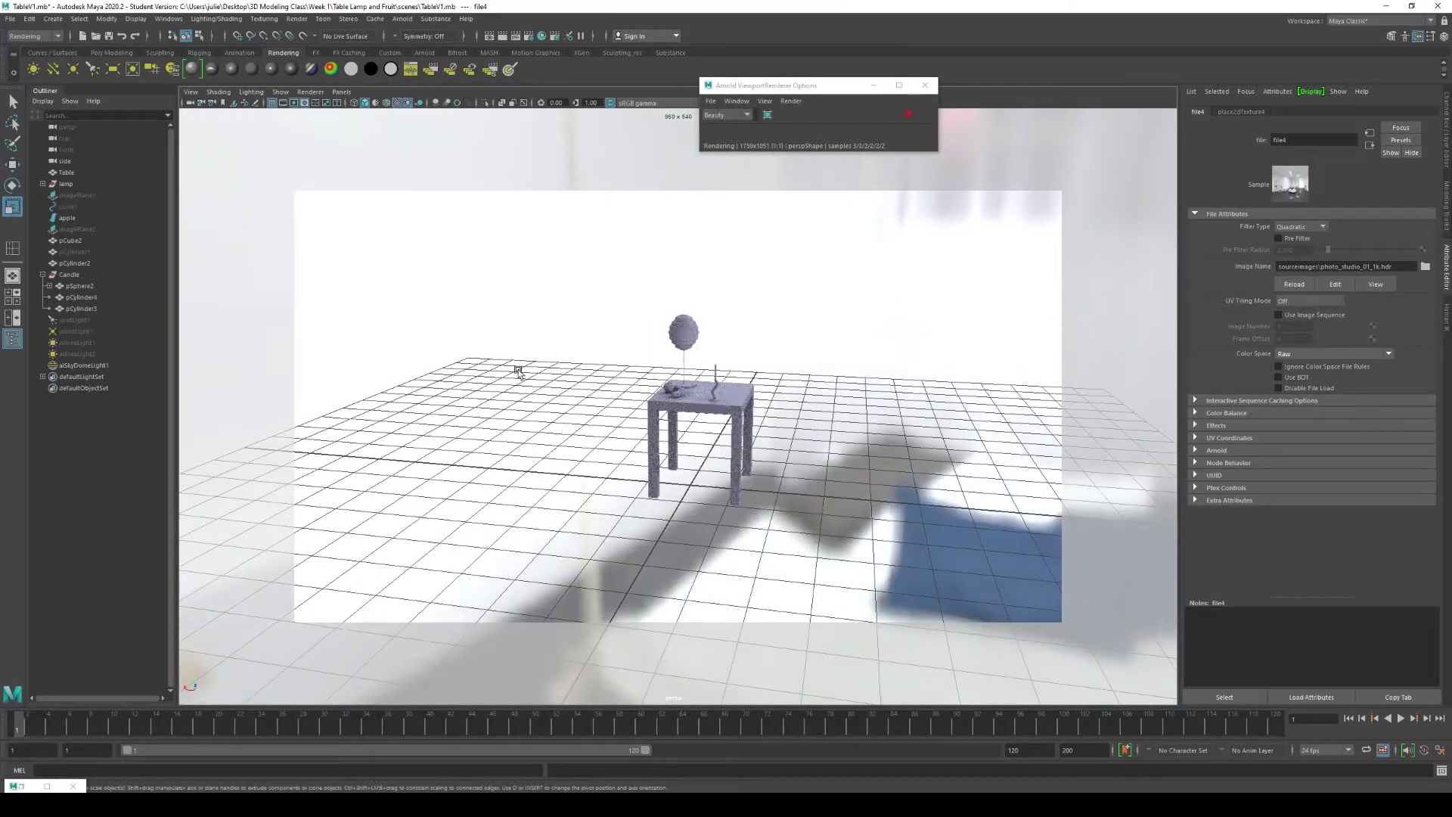
{"action": "scroll", "coordinate": [684, 416], "scroll_direction": "down", "scroll_amount": 10}
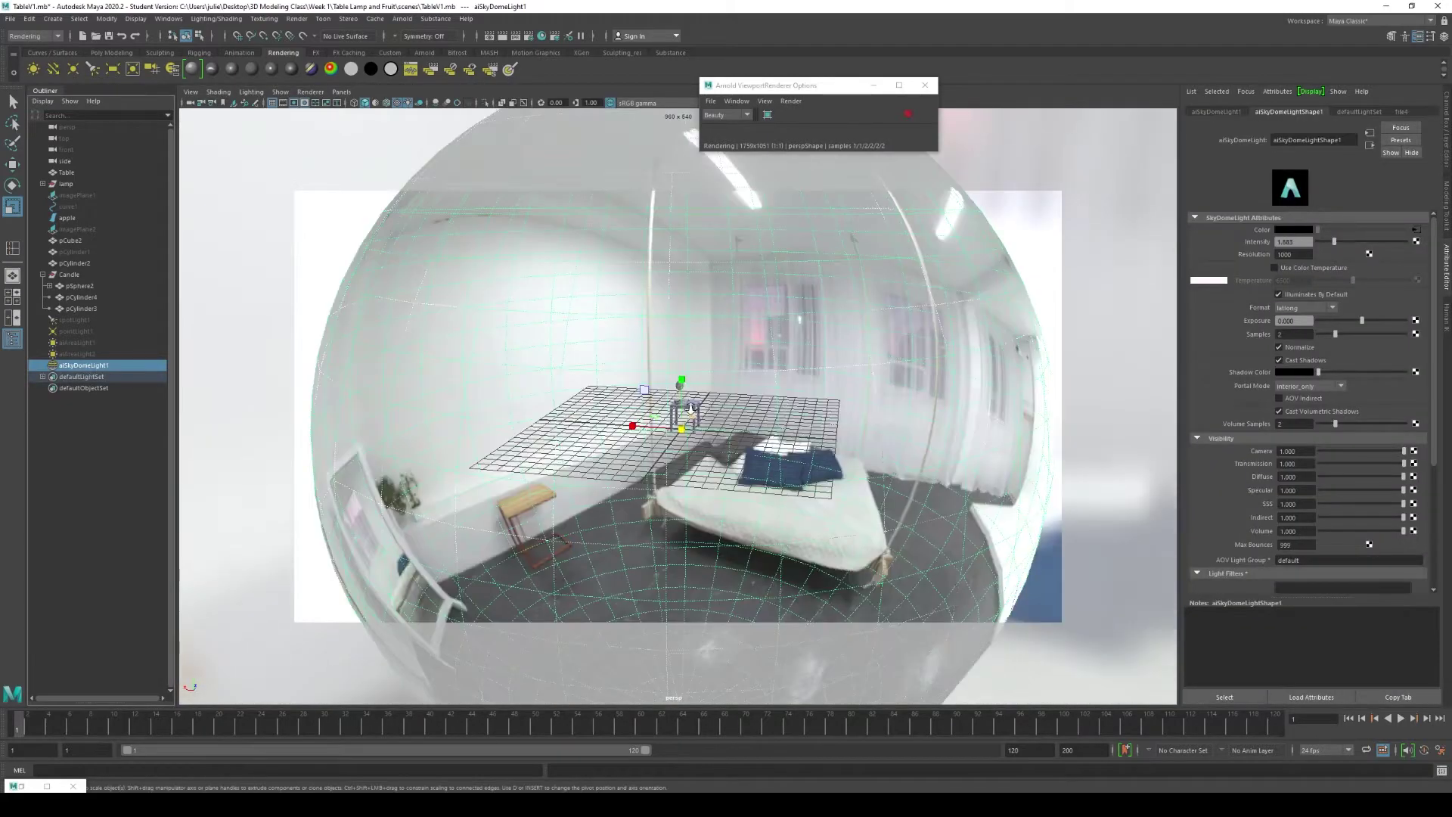
Shrink the sky dome sphere around its centre.
{"action": "scroll", "coordinate": [690, 409], "scroll_direction": "down", "scroll_amount": 6}
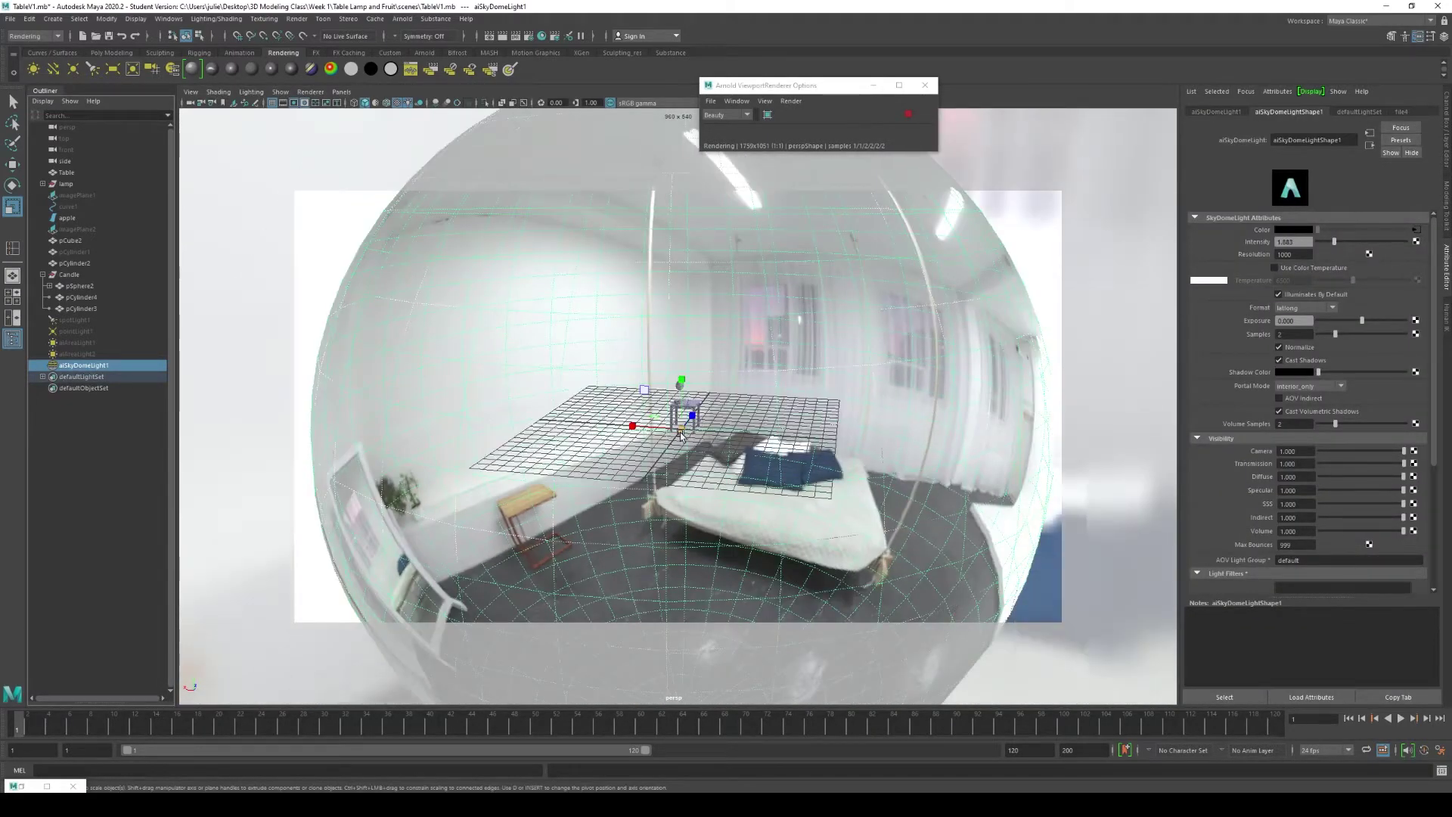
{"action": "middle_click_drag", "start_coordinate": [477, 345], "coordinate": [315, 189]}
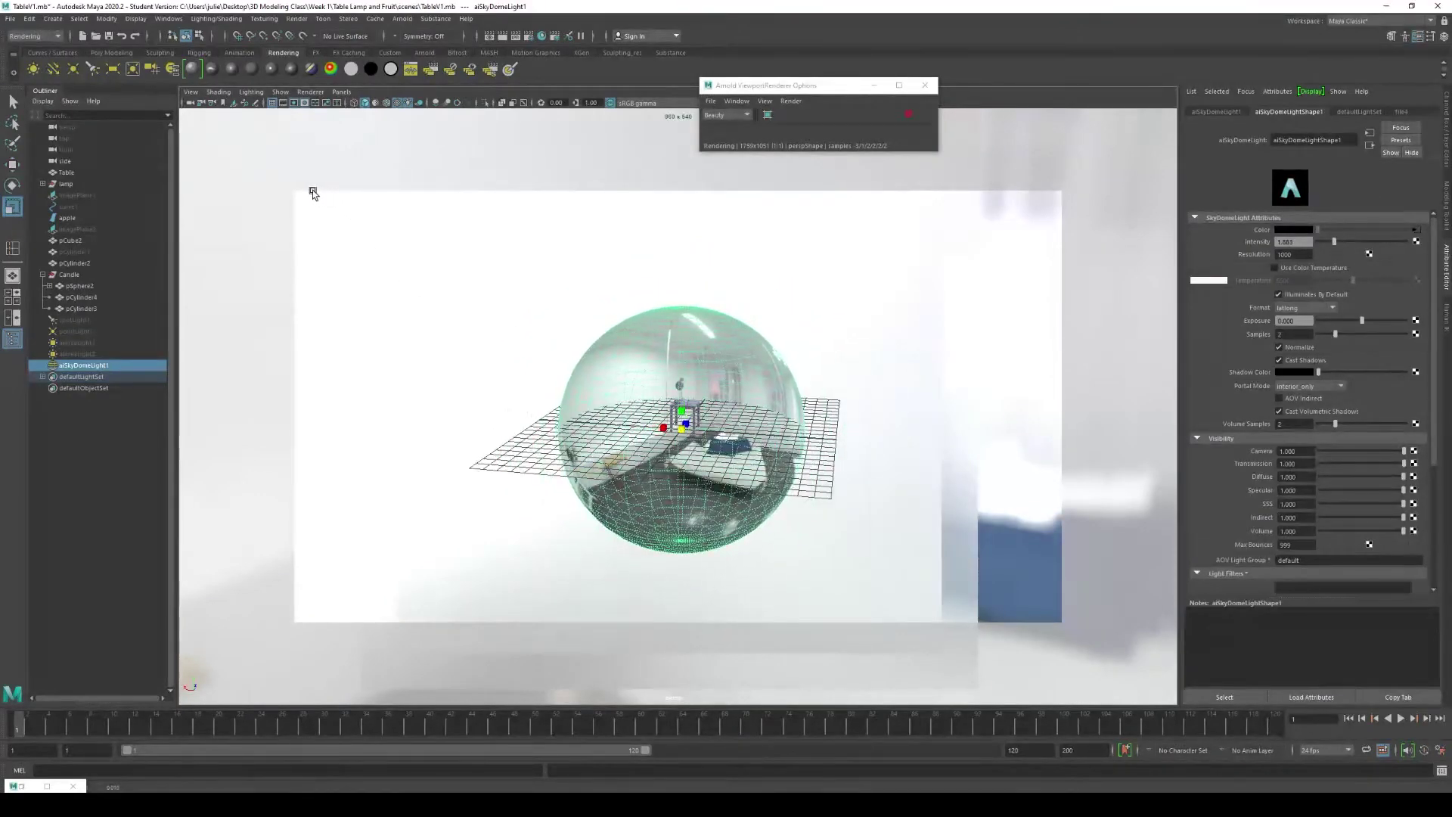
{"action": "scroll", "coordinate": [732, 346], "scroll_direction": "up", "scroll_amount": 5}
{"action": "scroll", "coordinate": [756, 379], "scroll_direction": "down", "scroll_amount": 5}
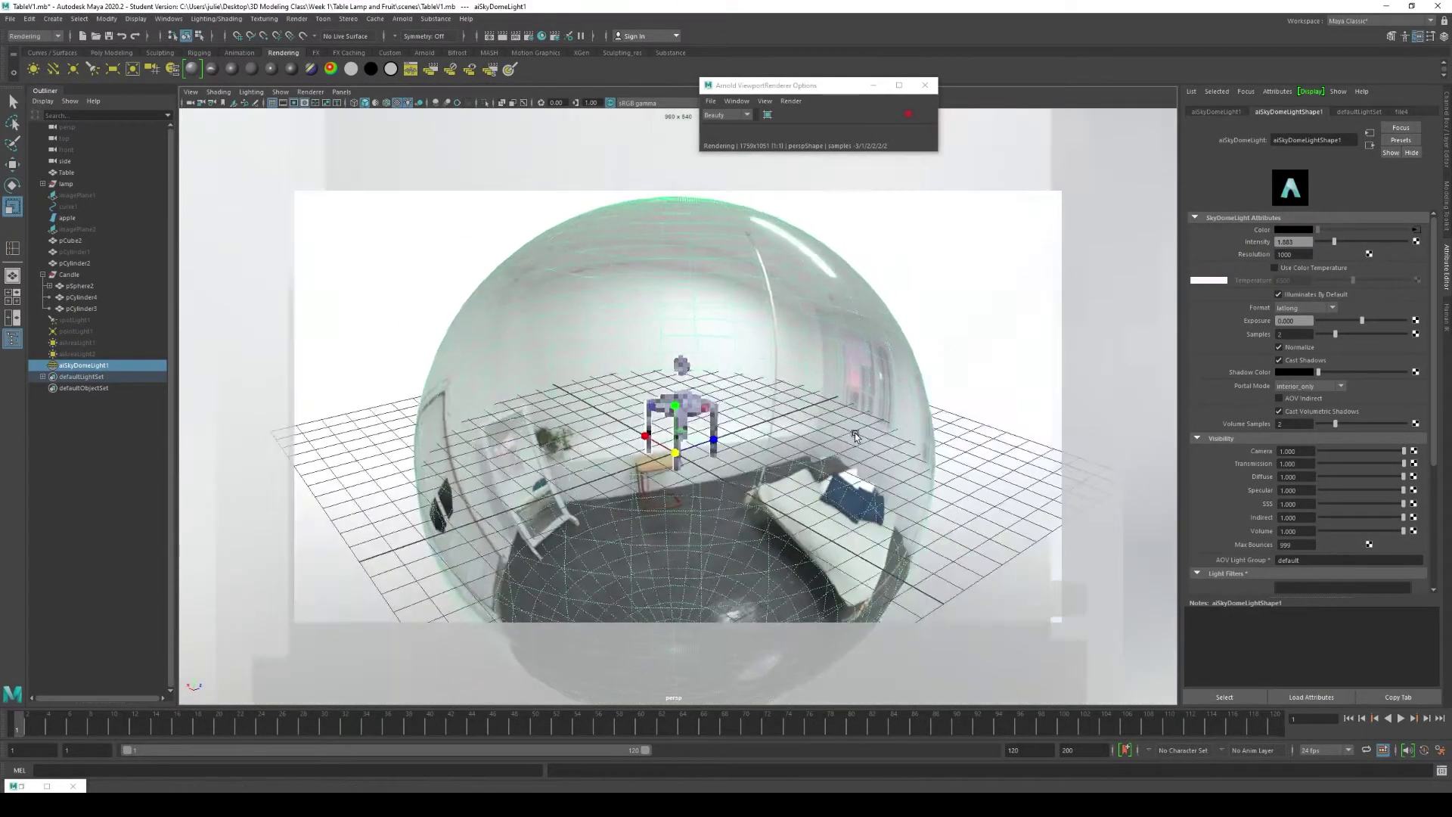
{"action": "scroll", "coordinate": [814, 441], "scroll_direction": "up", "scroll_amount": 3}
{"action": "scroll", "coordinate": [813, 441], "scroll_direction": "down", "scroll_amount": 3}
Move the sky dome up along Y so the table sits on the studio floor.
{"action": "key", "text": "w"}
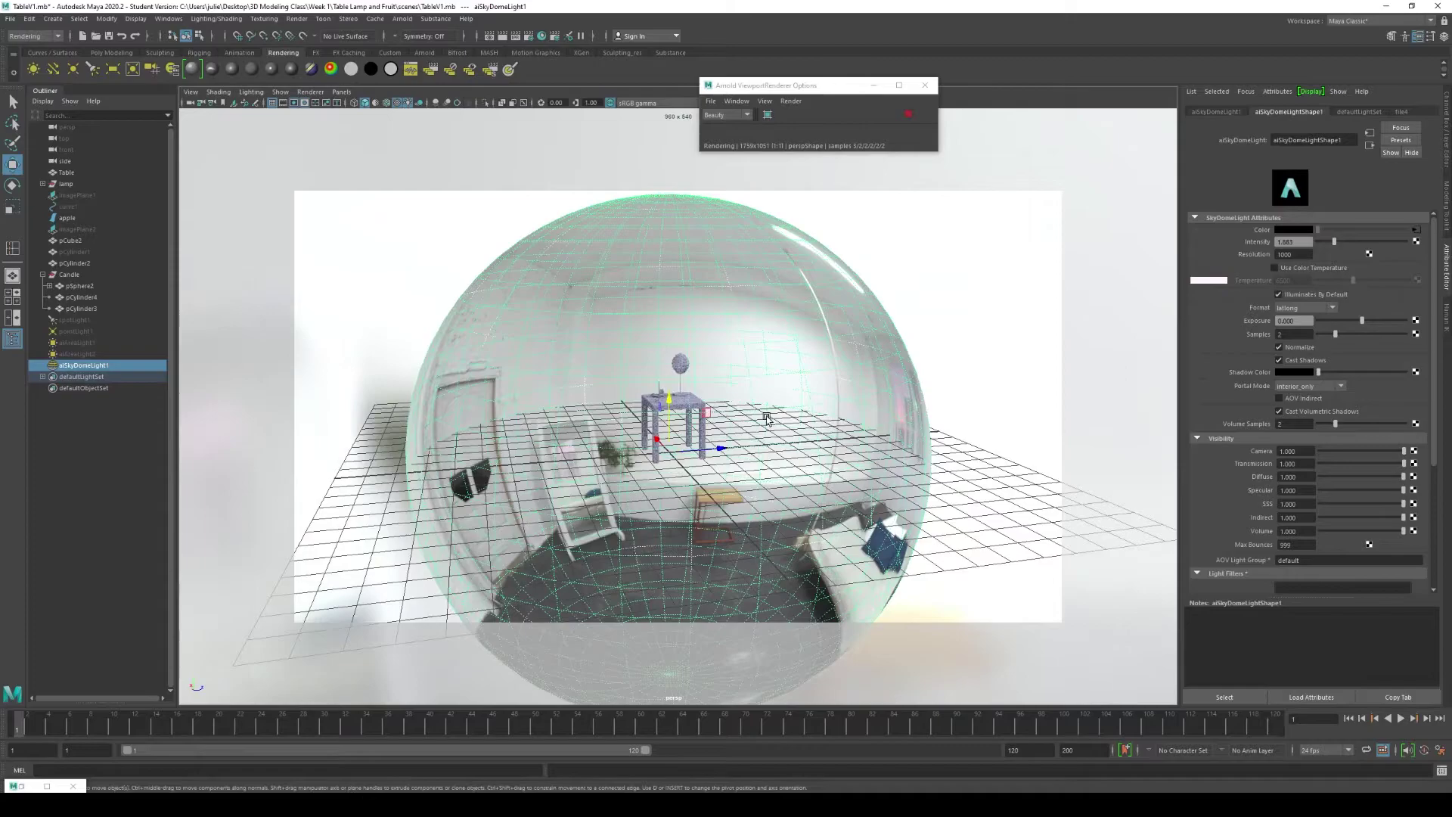
{"action": "left_click_drag", "start_coordinate": [669, 402], "coordinate": [666, 274]}
{"action": "scroll", "coordinate": [843, 499], "scroll_direction": "up", "scroll_amount": 4}
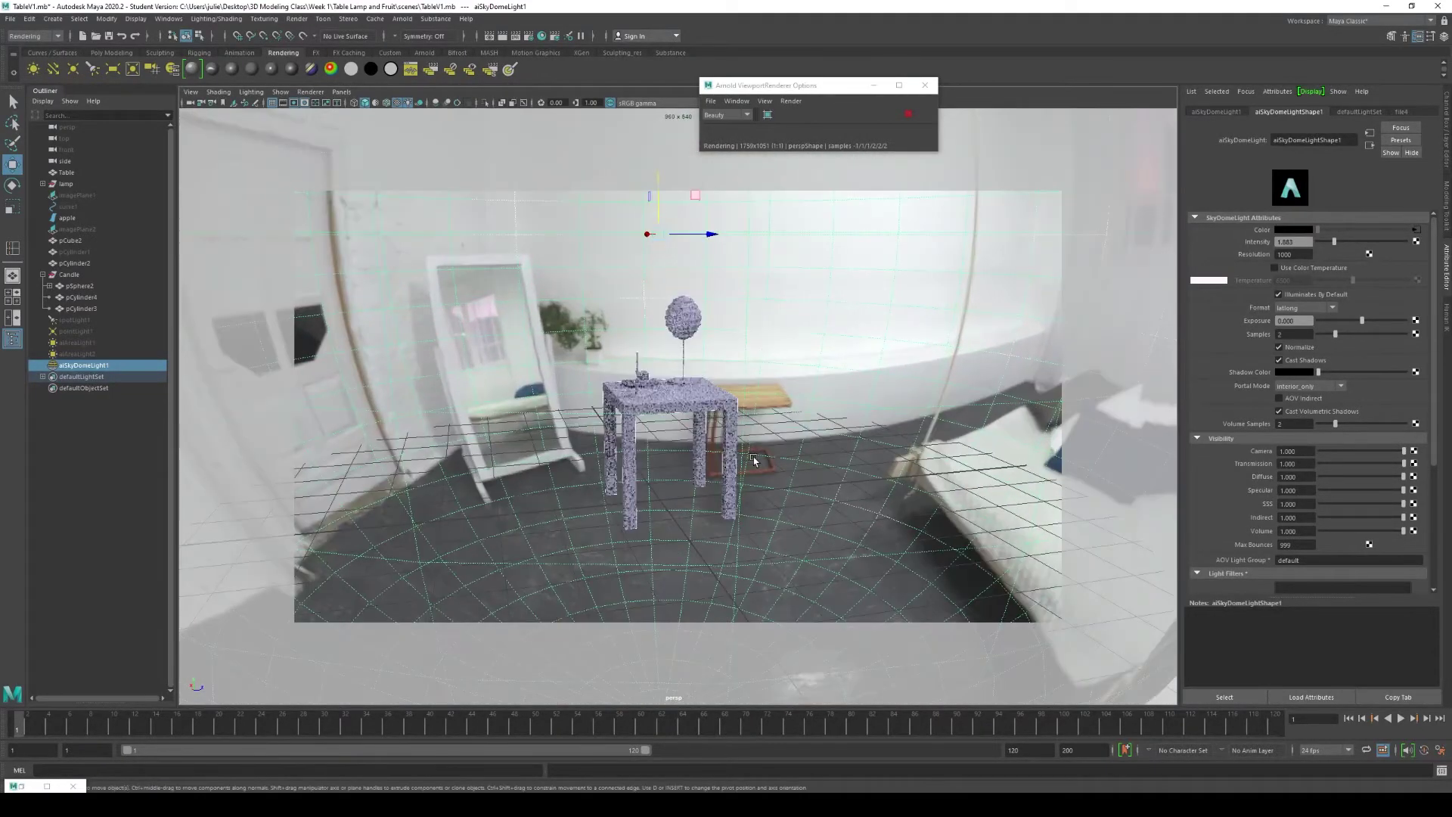
{"action": "left_click_drag", "start_coordinate": [863, 502], "coordinate": [823, 454], "text": "alt"}
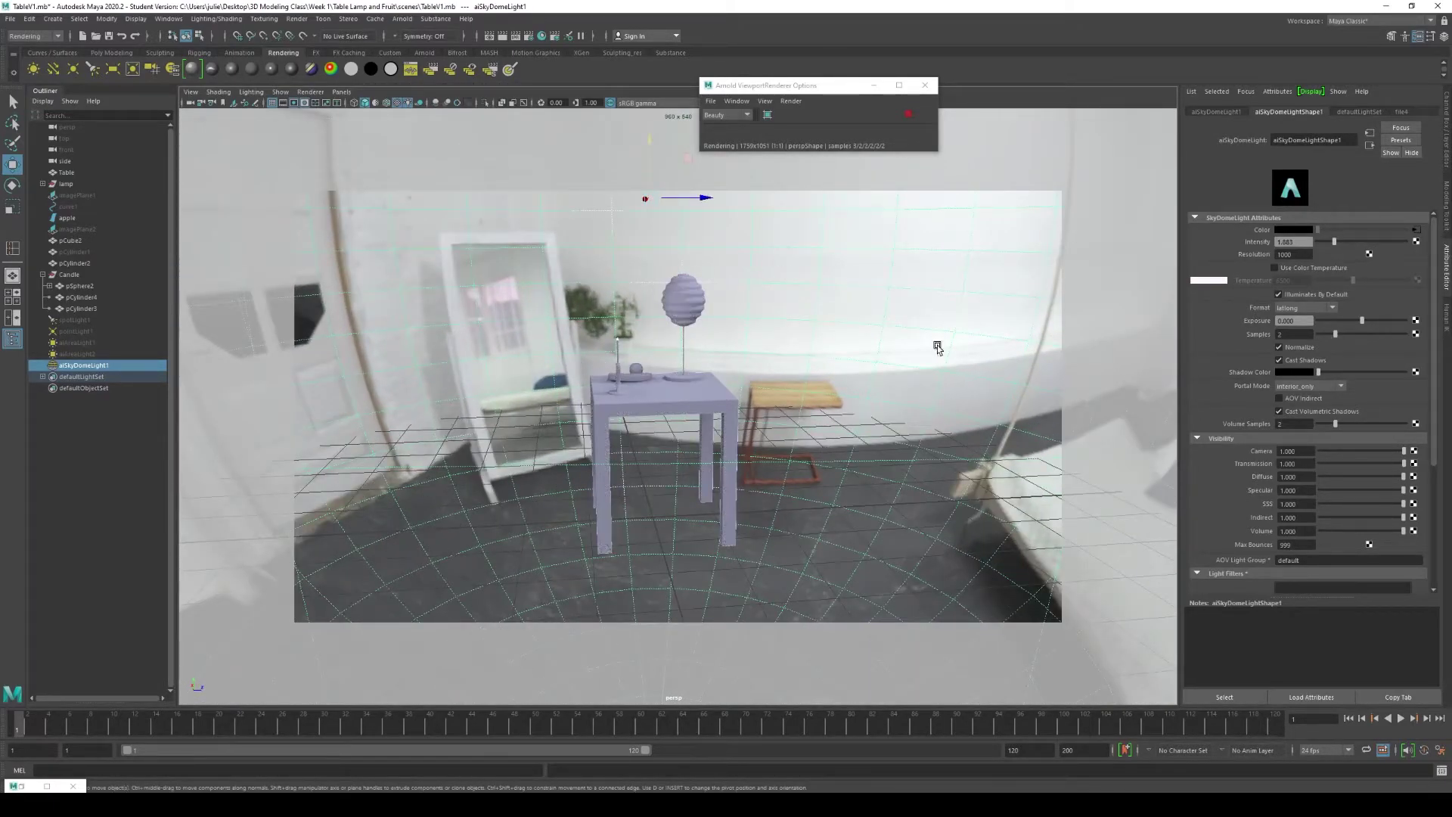
Re-render the current frame and move the Render View window aside.
{"action": "left_click", "coordinate": [497, 36]}
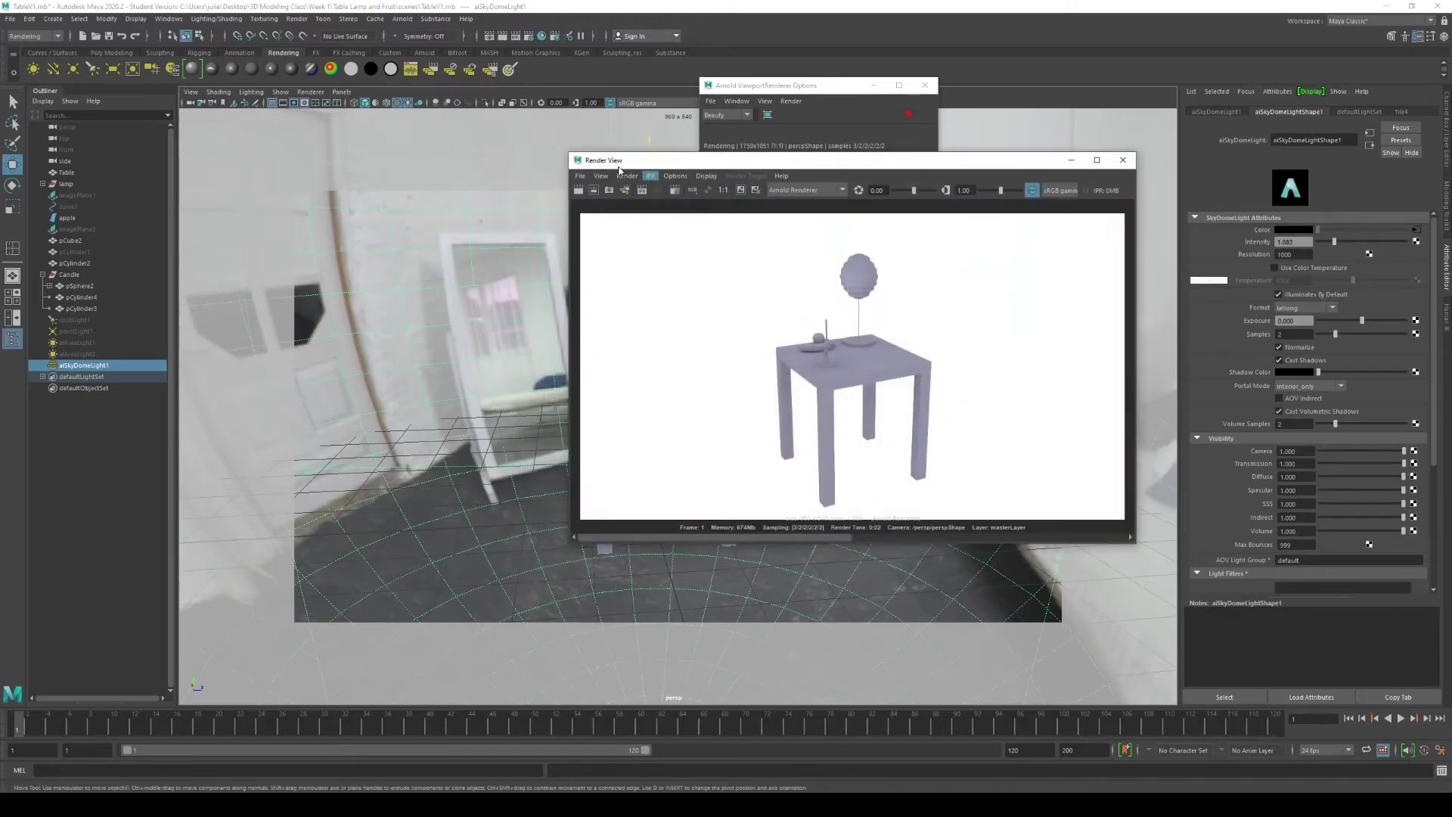
{"action": "left_click", "coordinate": [579, 191]}
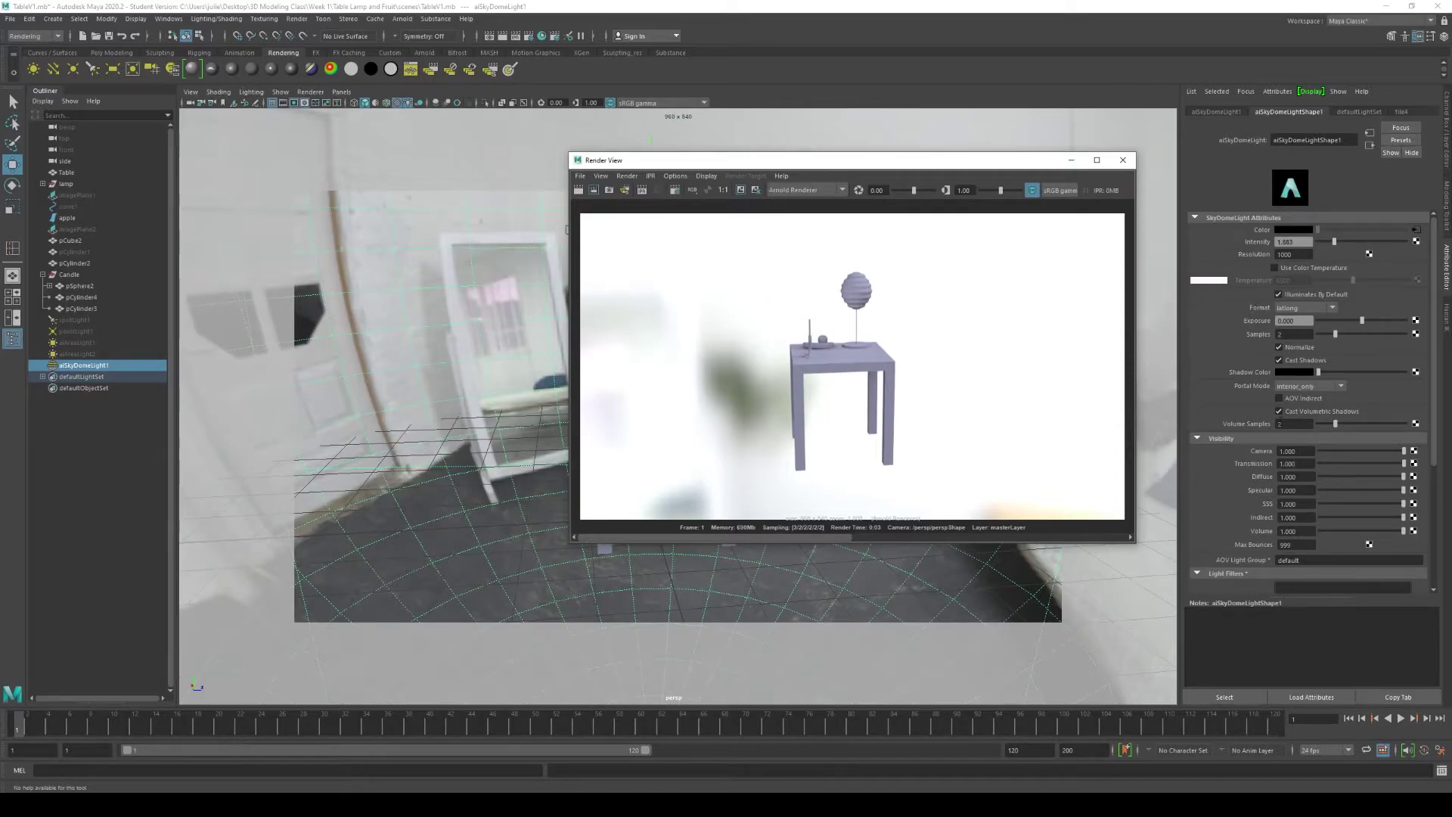
{"action": "scroll", "coordinate": [454, 392], "scroll_direction": "down", "scroll_amount": 5}
{"action": "scroll", "coordinate": [457, 393], "scroll_direction": "up", "scroll_amount": 5}
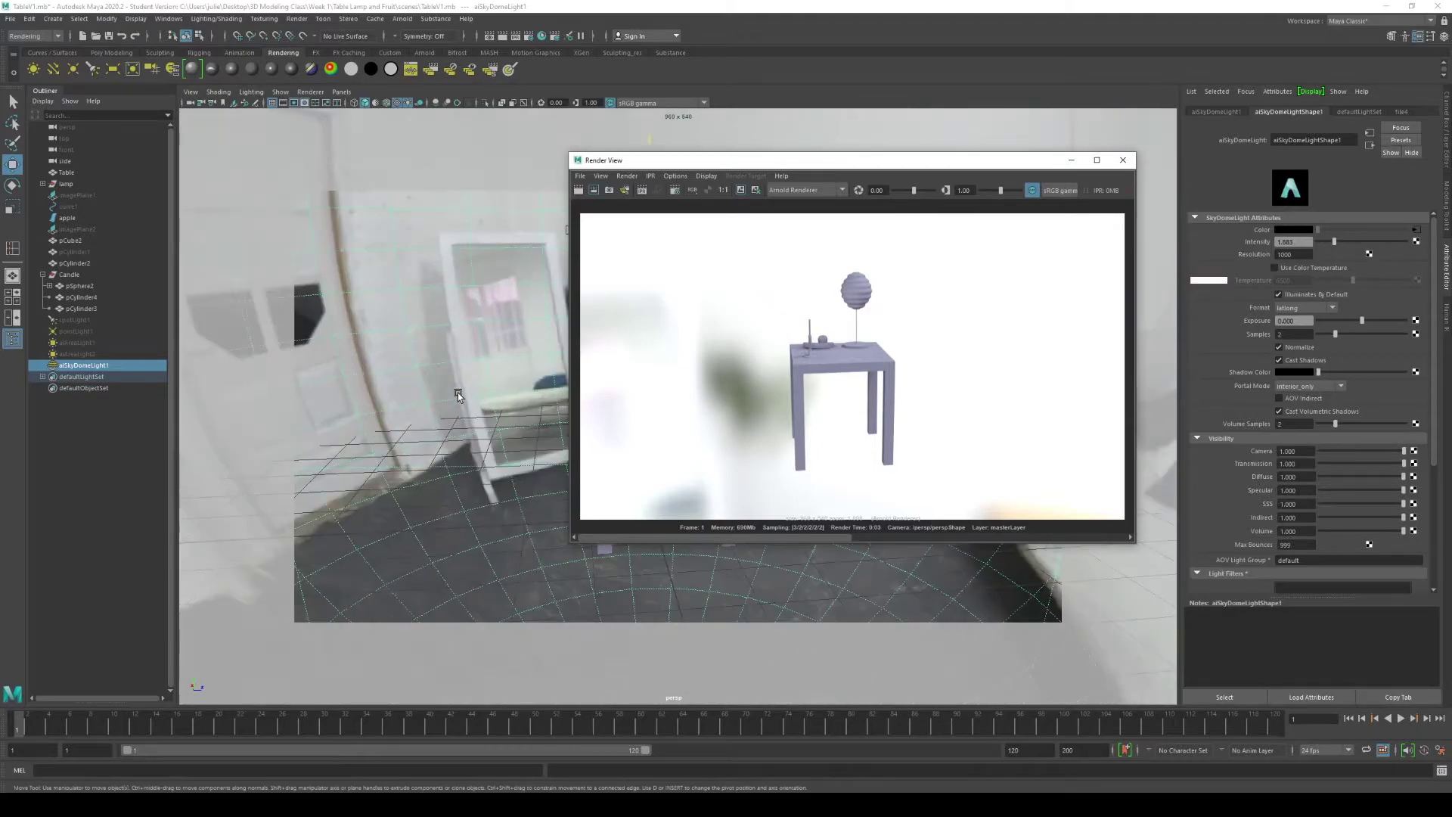
{"action": "left_click_drag", "start_coordinate": [769, 162], "coordinate": [636, 193]}
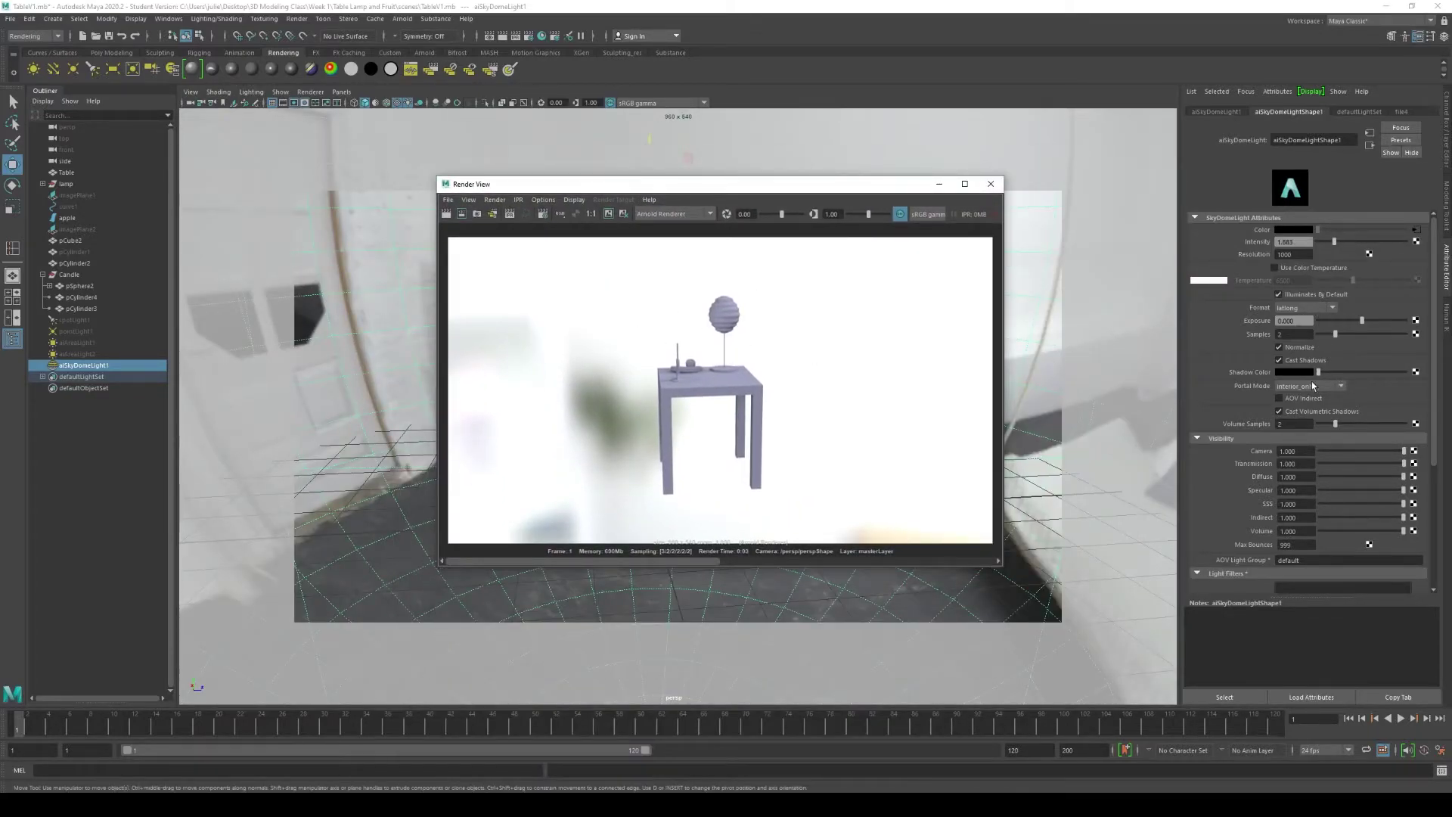
Set the sky-dome light's Camera visibility to 0.
{"action": "left_click", "coordinate": [1288, 451]}
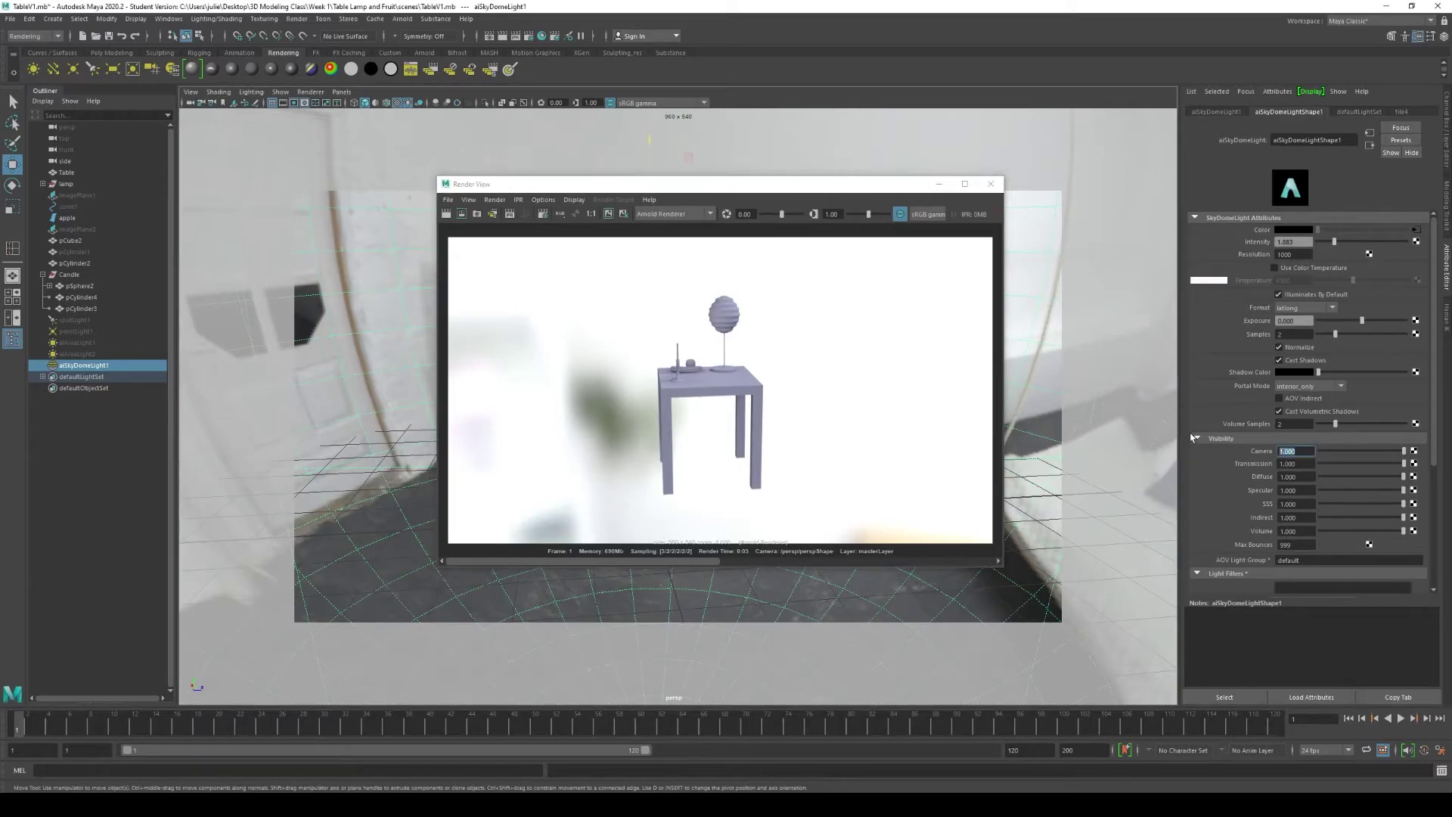
{"action": "type", "text": "0"}
{"action": "key", "text": "Tab"}
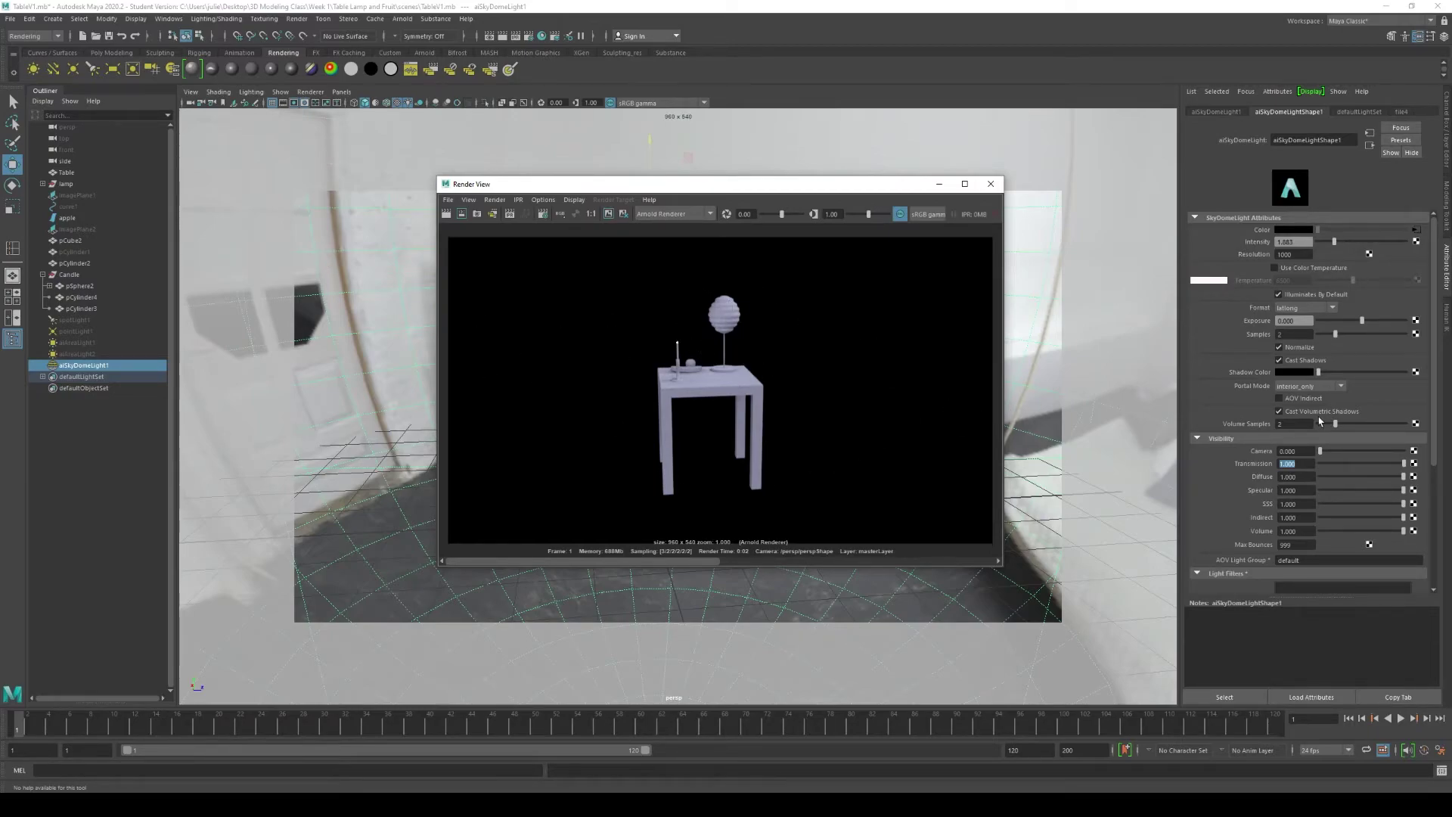
Close the Render View and switch the viewport renderer to Arnold.
{"action": "left_click", "coordinate": [991, 184]}
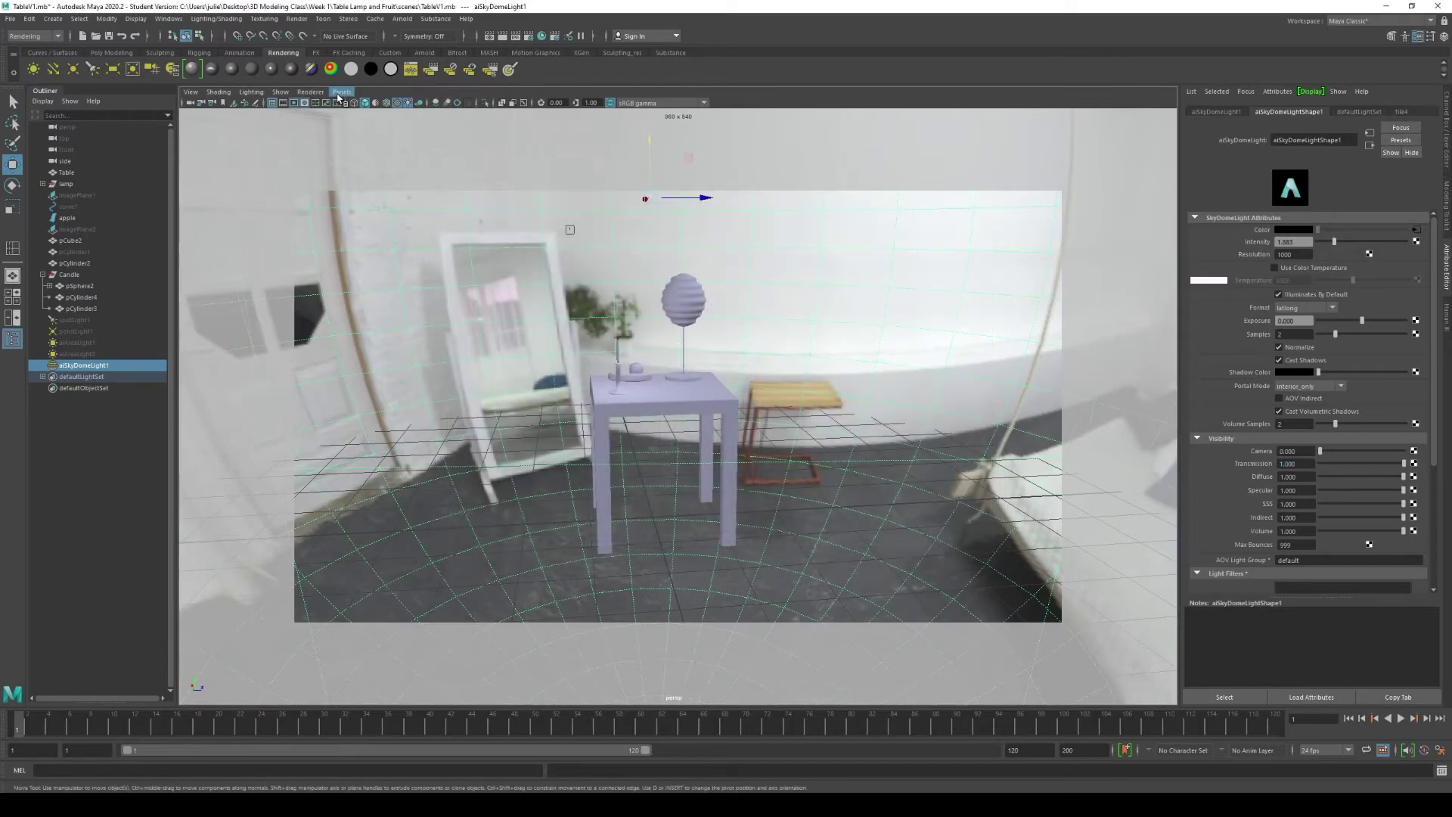
{"action": "left_click", "coordinate": [314, 94]}
{"action": "left_click", "coordinate": [321, 125]}
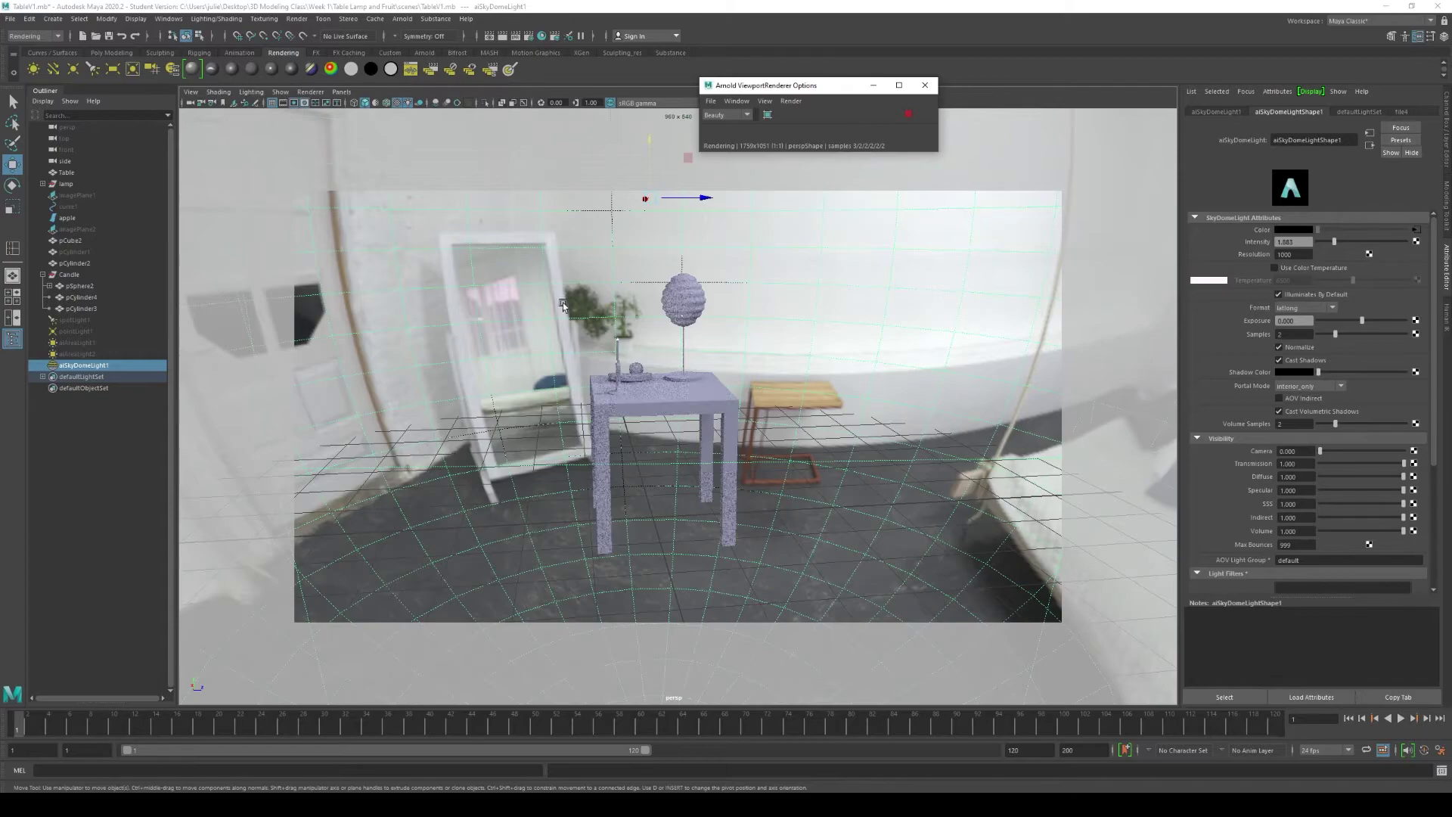
{"action": "scroll", "coordinate": [681, 394], "scroll_direction": "up", "scroll_amount": 2}
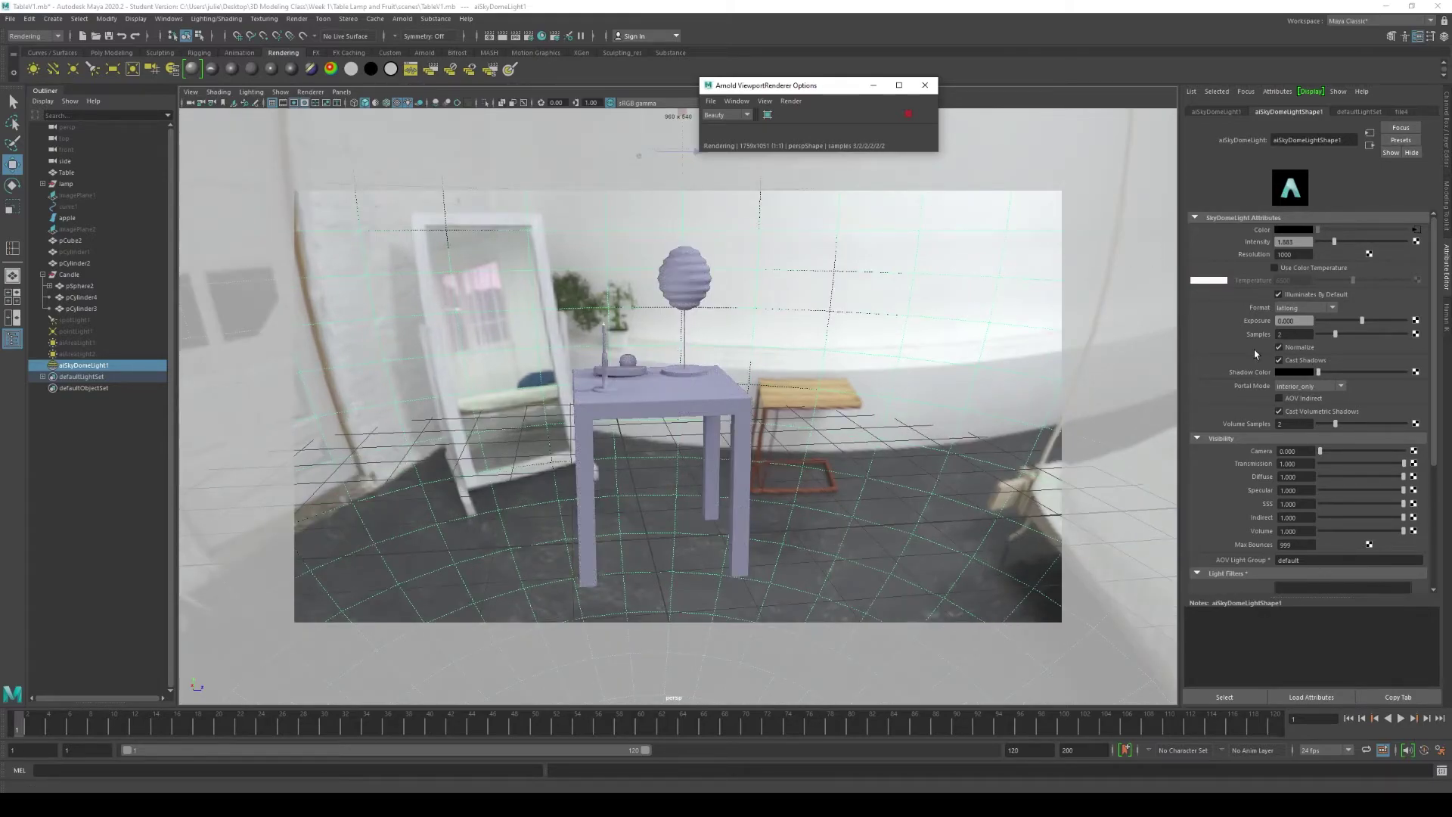
Raise the dome light's intensity and lower its exposure to 0.066.
{"action": "left_click", "coordinate": [1333, 242]}
{"action": "left_click_drag", "start_coordinate": [1334, 242], "coordinate": [1340, 242]}
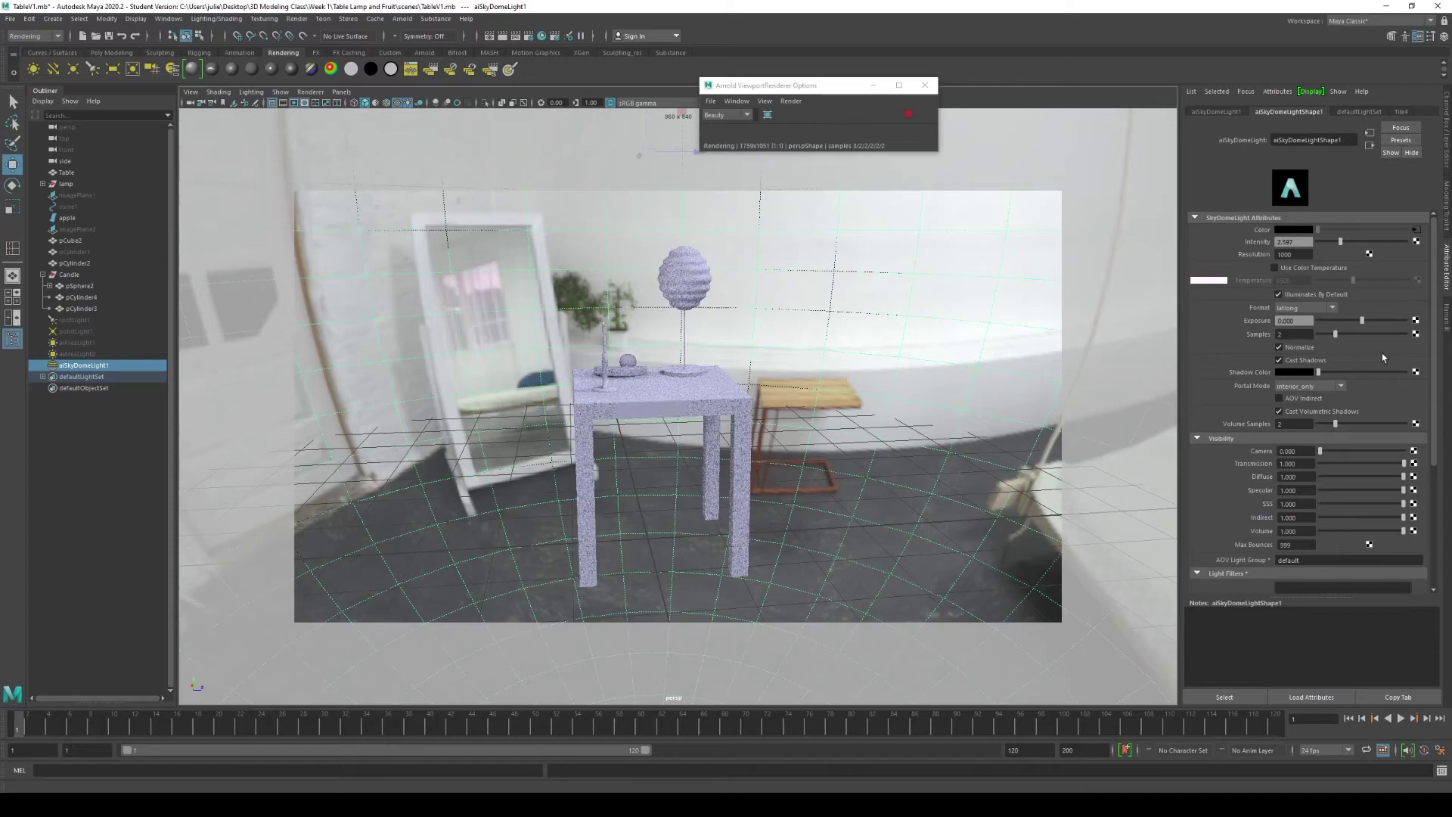
{"action": "scroll", "coordinate": [1384, 358], "scroll_direction": "down", "scroll_amount": 1}
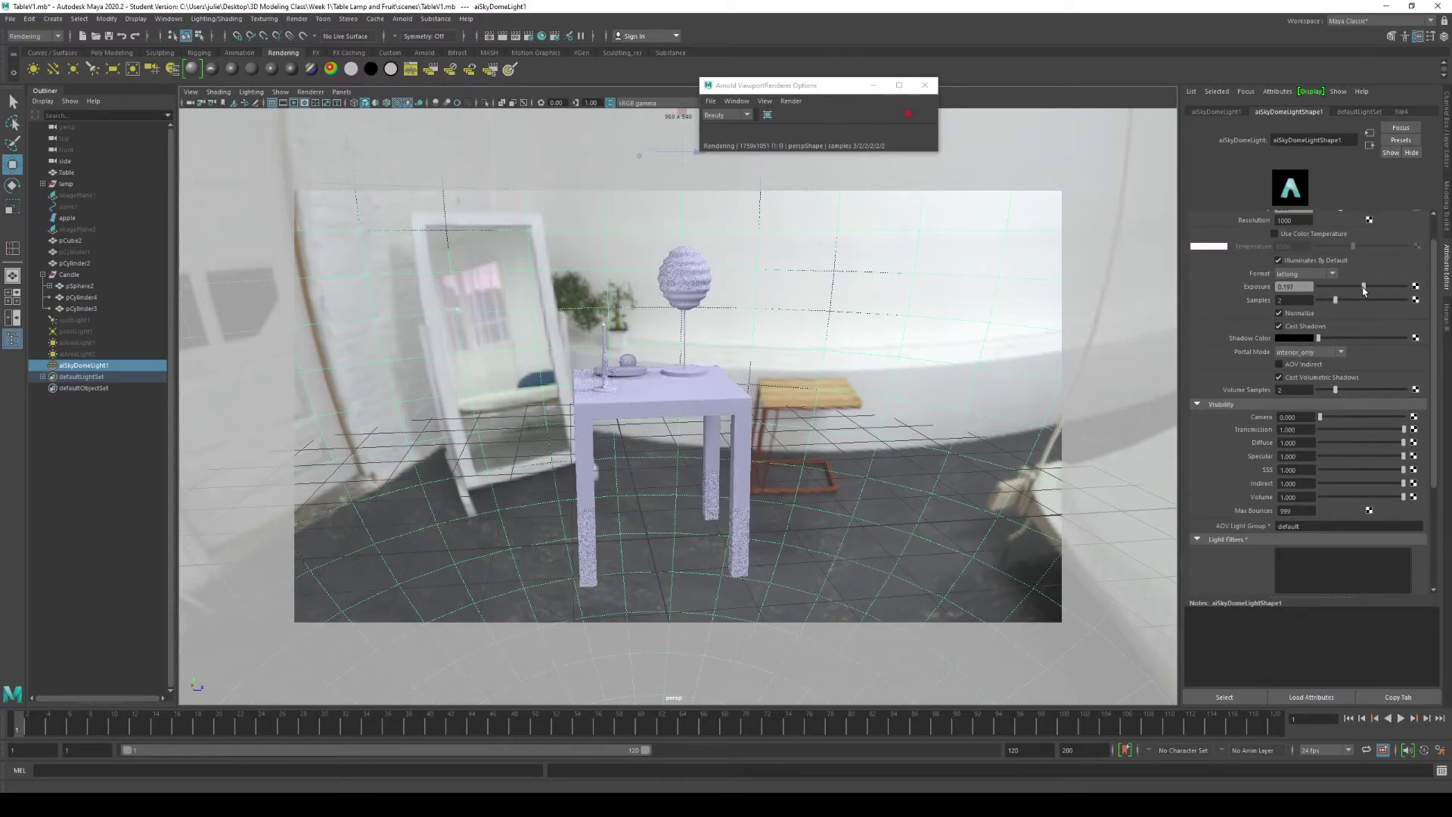
{"action": "left_click_drag", "start_coordinate": [1364, 288], "coordinate": [1362, 292]}
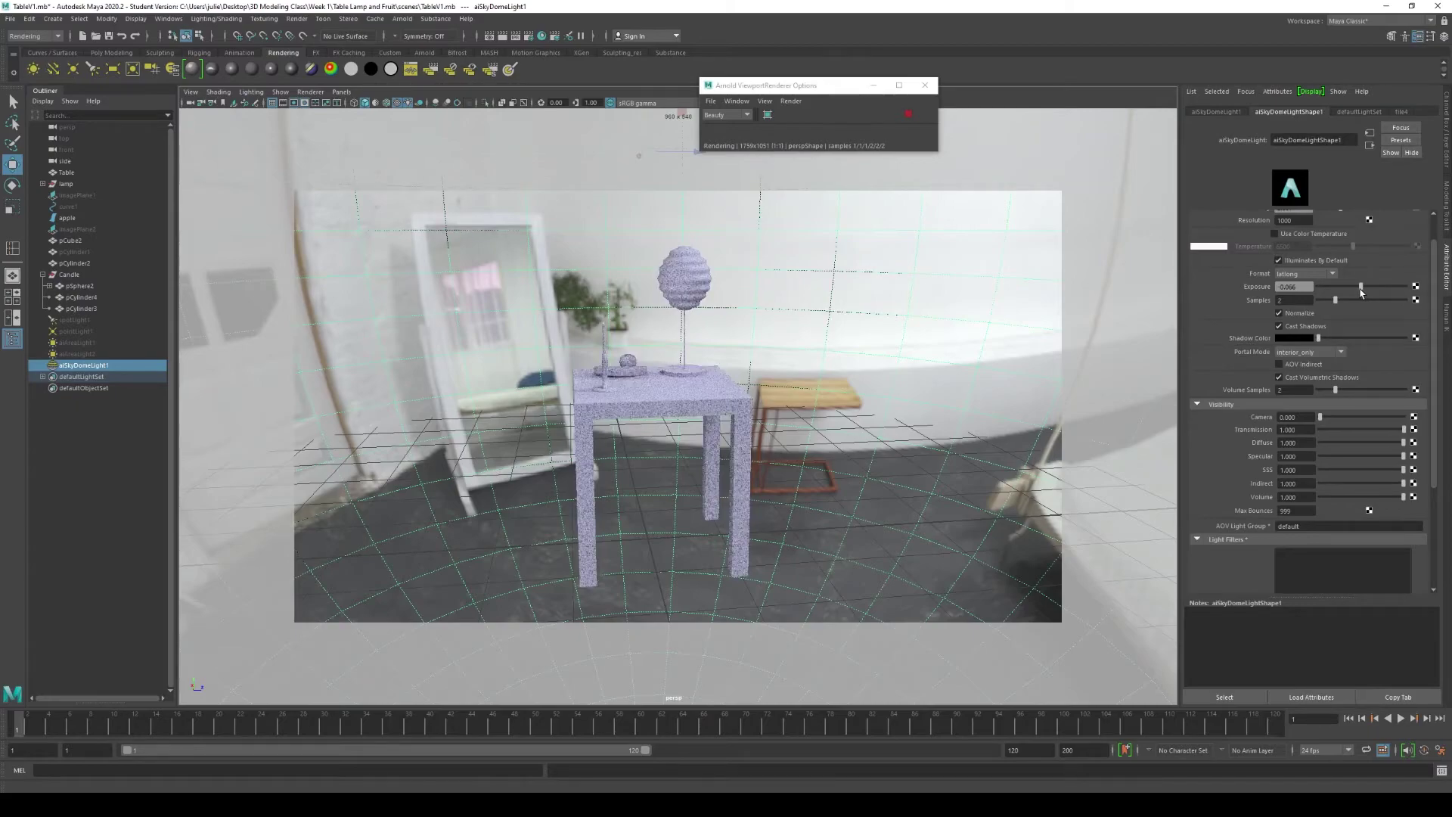
{"action": "scroll", "coordinate": [1350, 265], "scroll_direction": "up", "scroll_amount": 1}
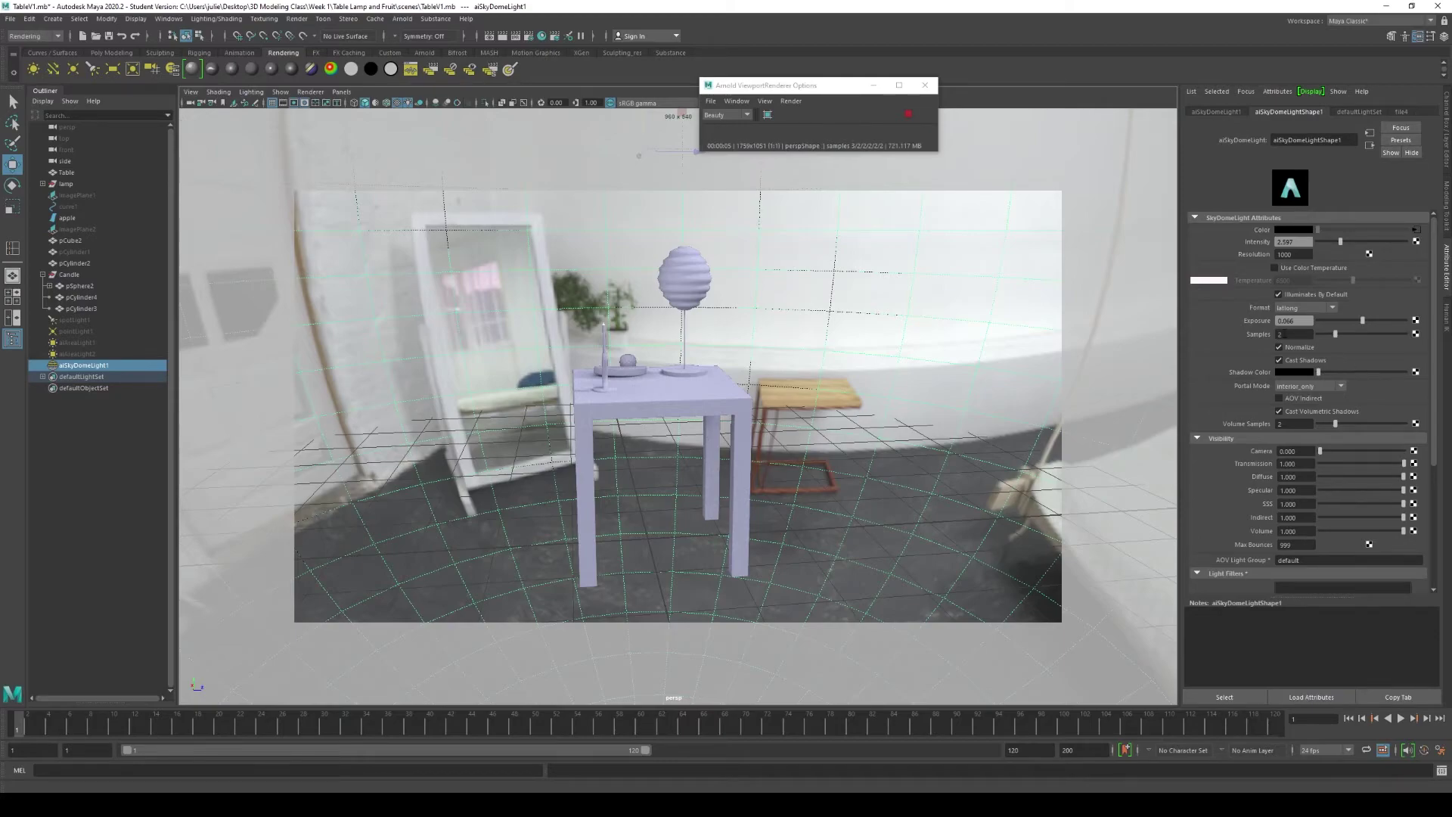
Set the dome light's samples to 1, then render the frame.
{"action": "left_click", "coordinate": [1292, 333]}
{"action": "type", "text": "4"}
{"action": "key", "text": "Return"}
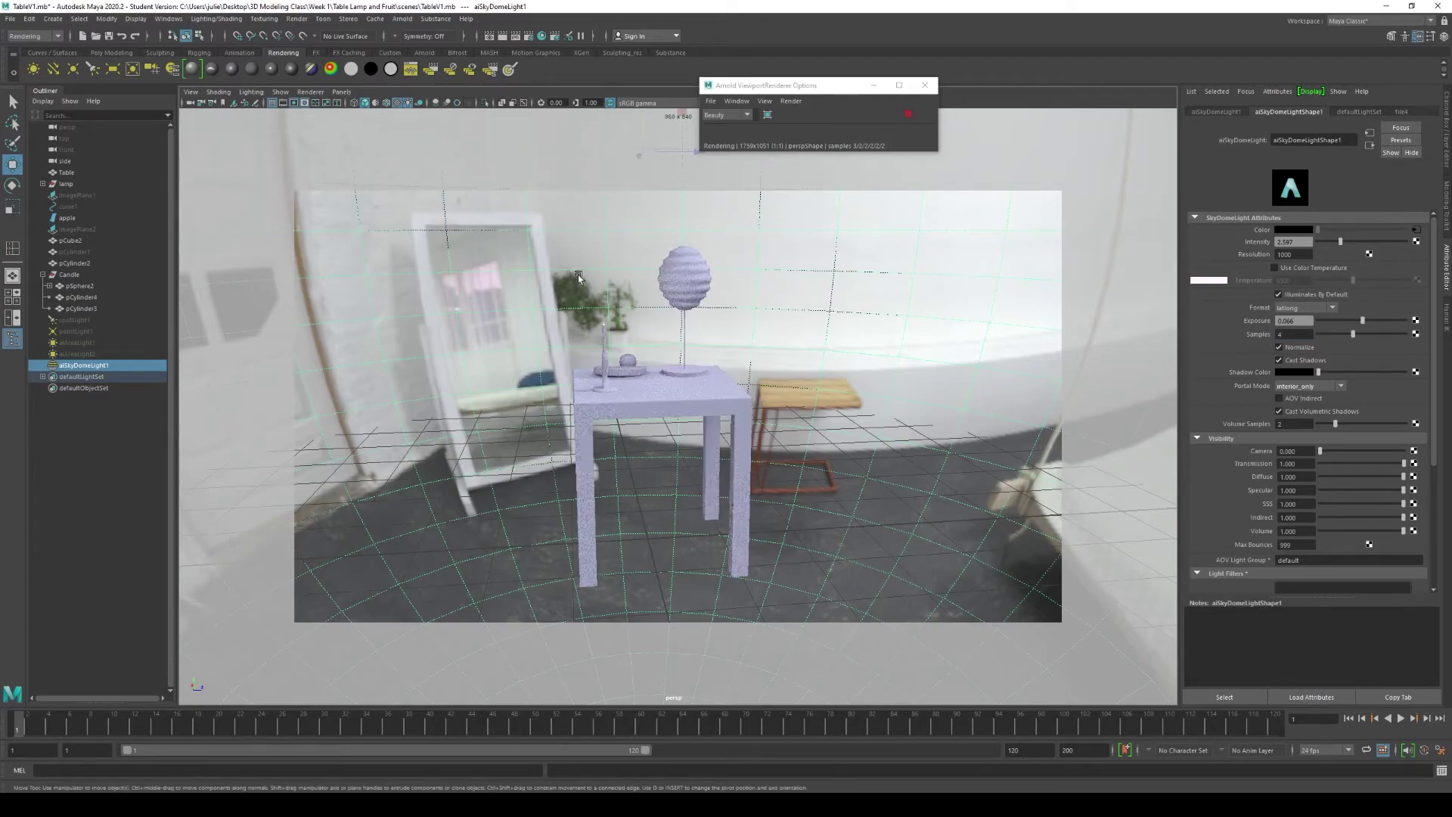
{"action": "left_click", "coordinate": [1286, 333]}
{"action": "type", "text": "1"}
{"action": "key", "text": "Return"}
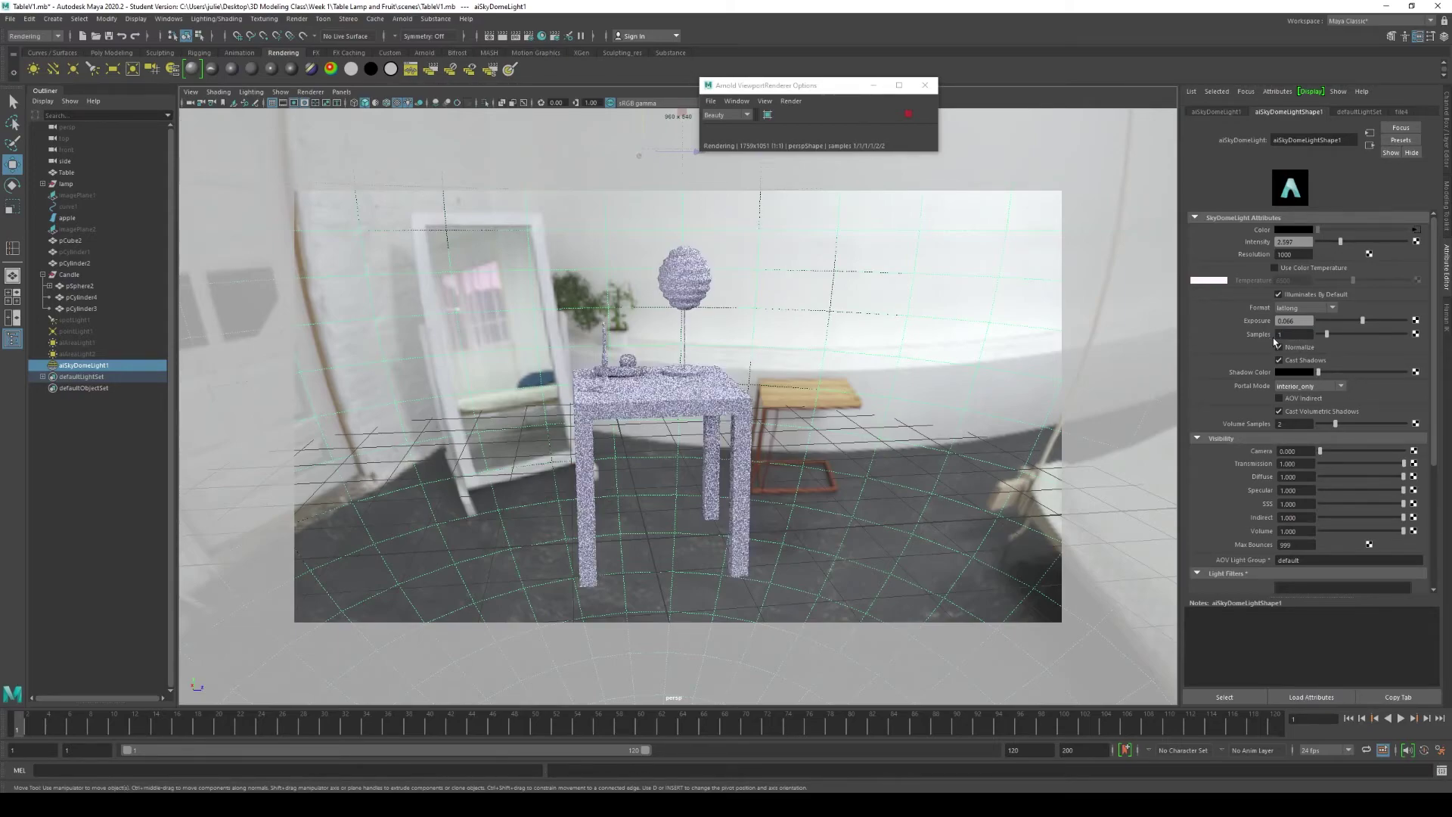
{"action": "left_click", "coordinate": [503, 38]}
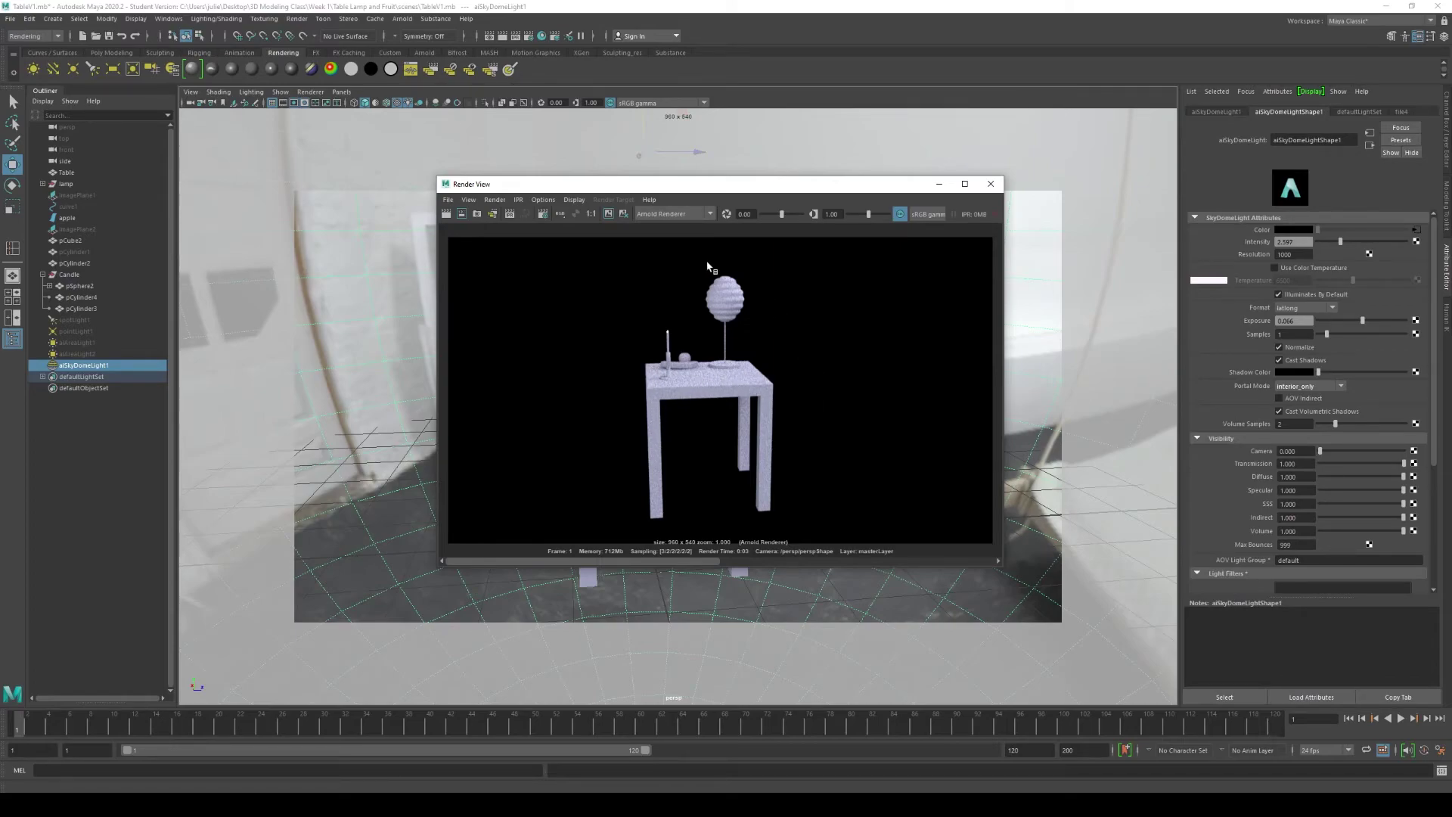
Set the dome light's samples to 4, keep the previous render, and render again.
{"action": "double_click", "coordinate": [1281, 333]}
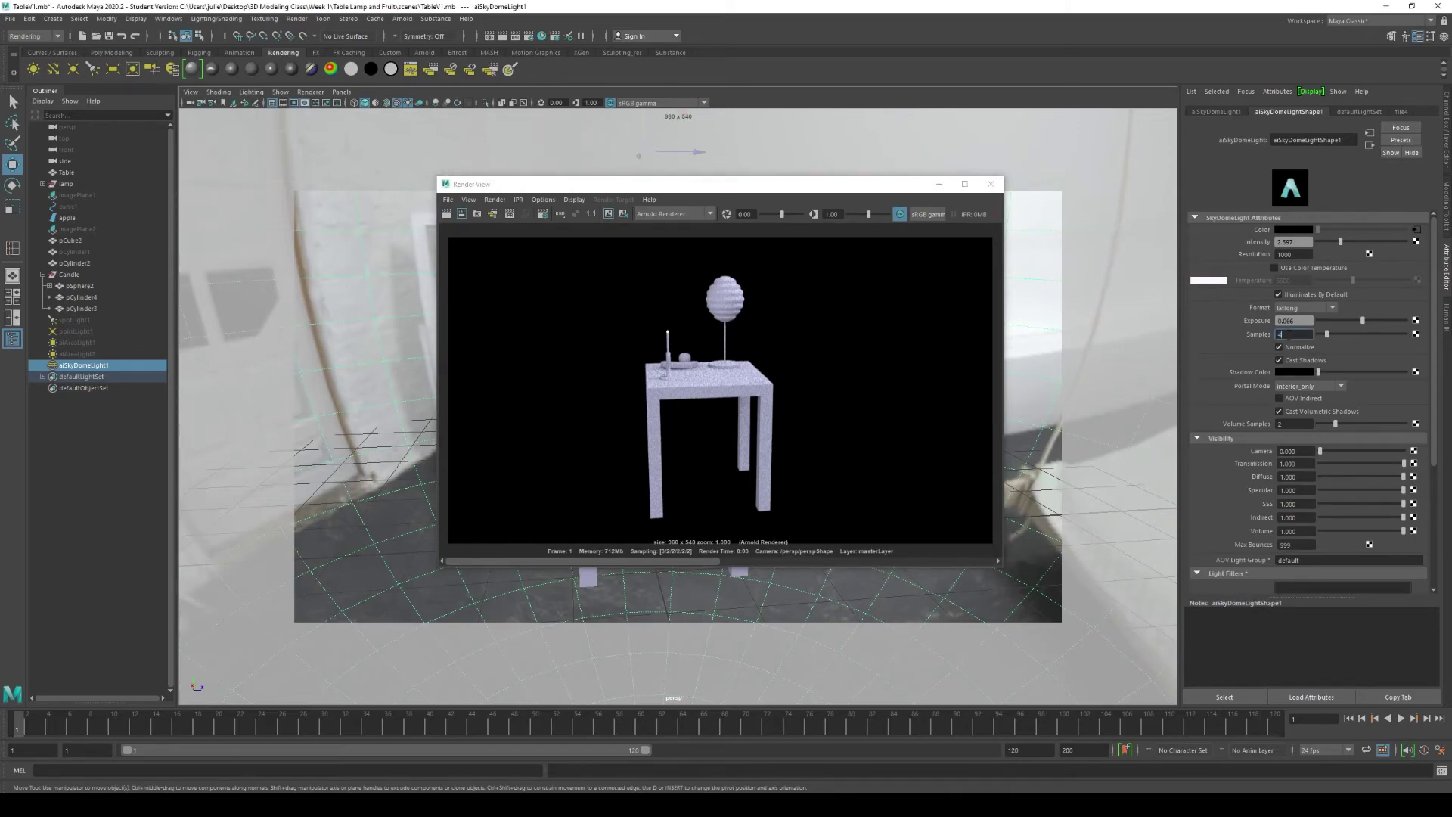
{"action": "type", "text": "4"}
{"action": "key", "text": "Return"}
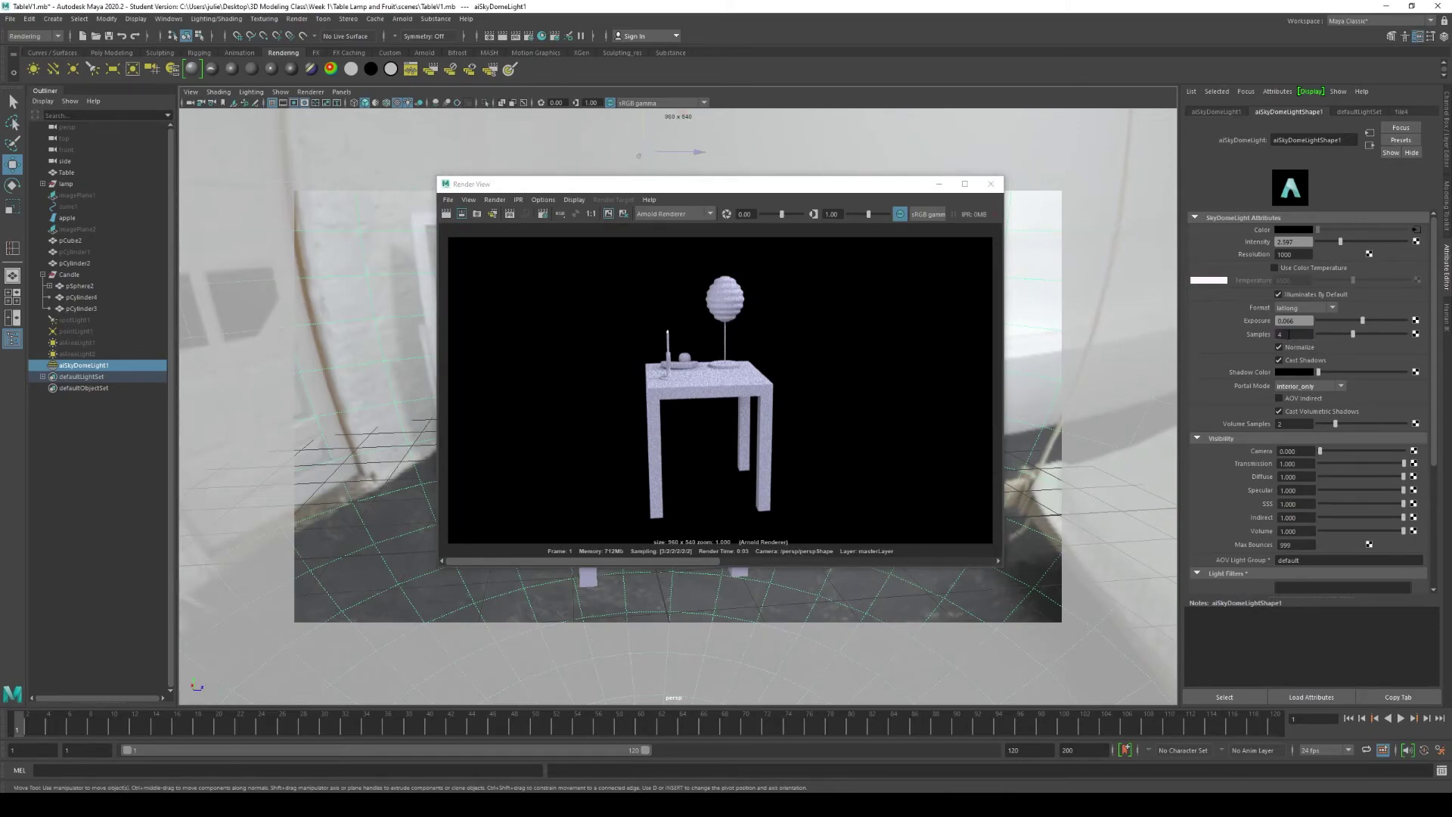
{"action": "left_click", "coordinate": [609, 217]}
{"action": "left_click", "coordinate": [609, 214]}
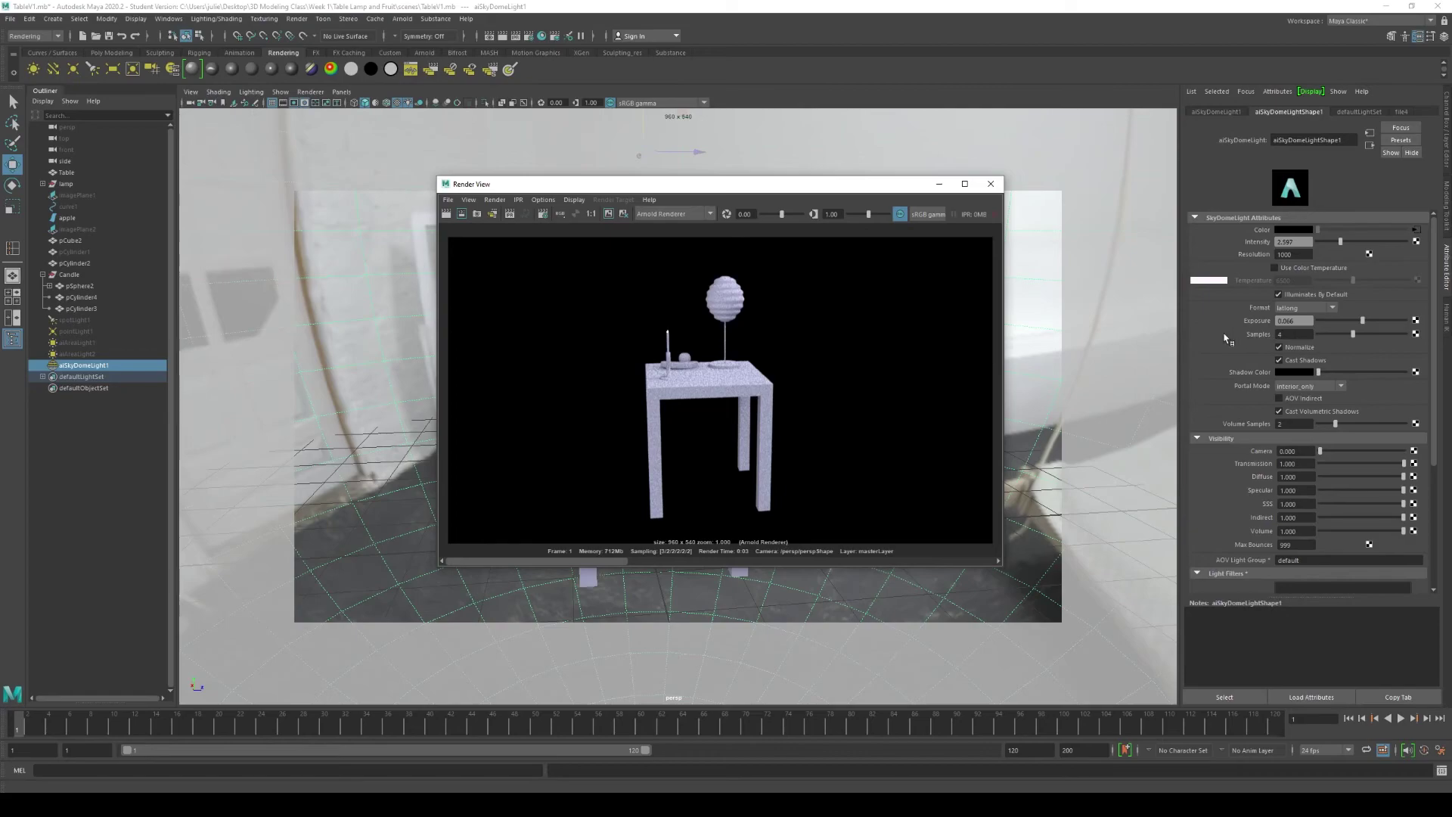
{"action": "left_click", "coordinate": [446, 214]}
Flip between the stored 1-sample render and the new 4-sample render.
{"action": "left_click", "coordinate": [684, 561]}
{"action": "left_click", "coordinate": [605, 563]}
{"action": "left_click", "coordinate": [638, 561]}
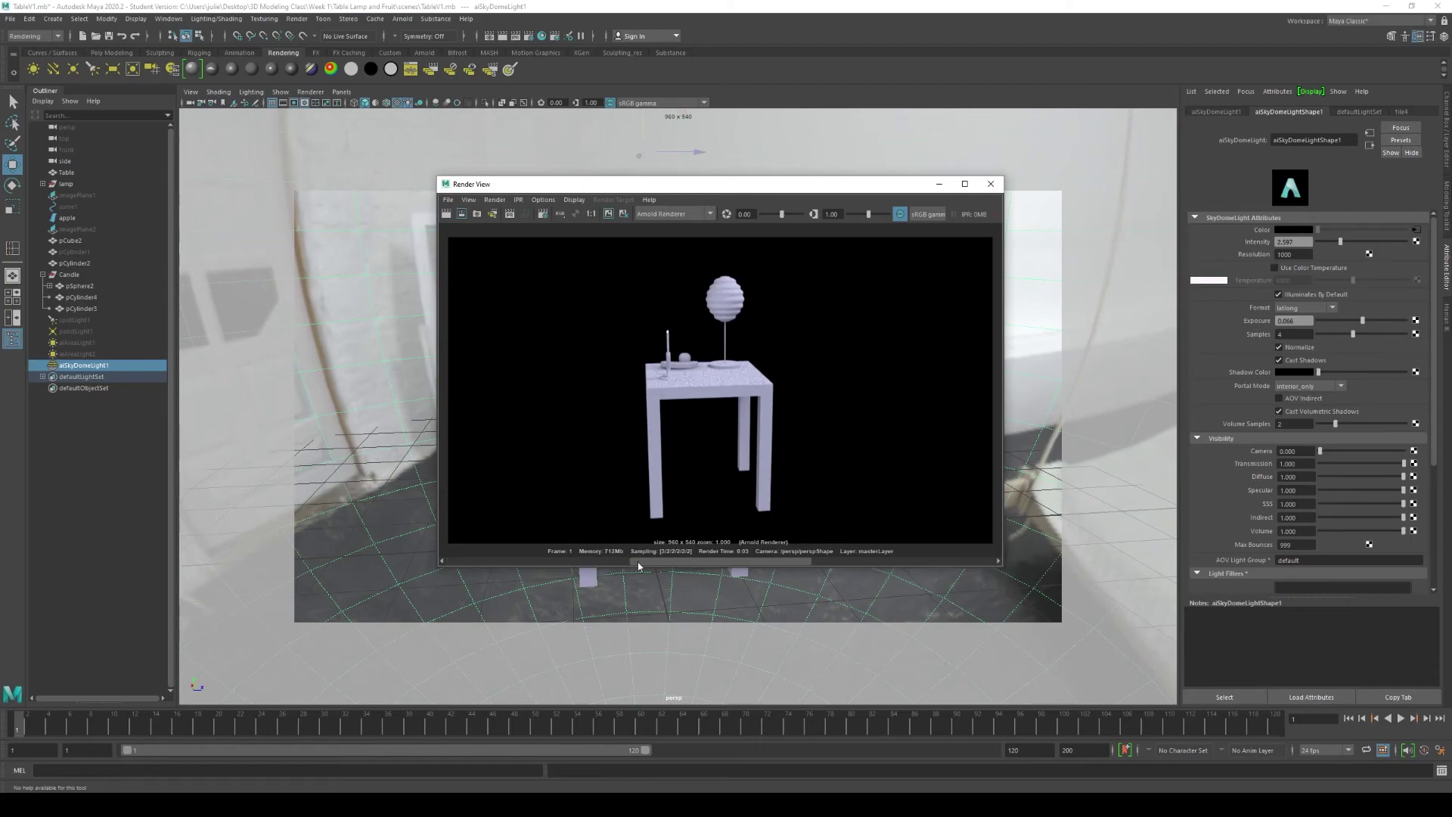
{"action": "left_click", "coordinate": [568, 561]}
{"action": "left_click", "coordinate": [643, 561]}
{"action": "left_click", "coordinate": [609, 561]}
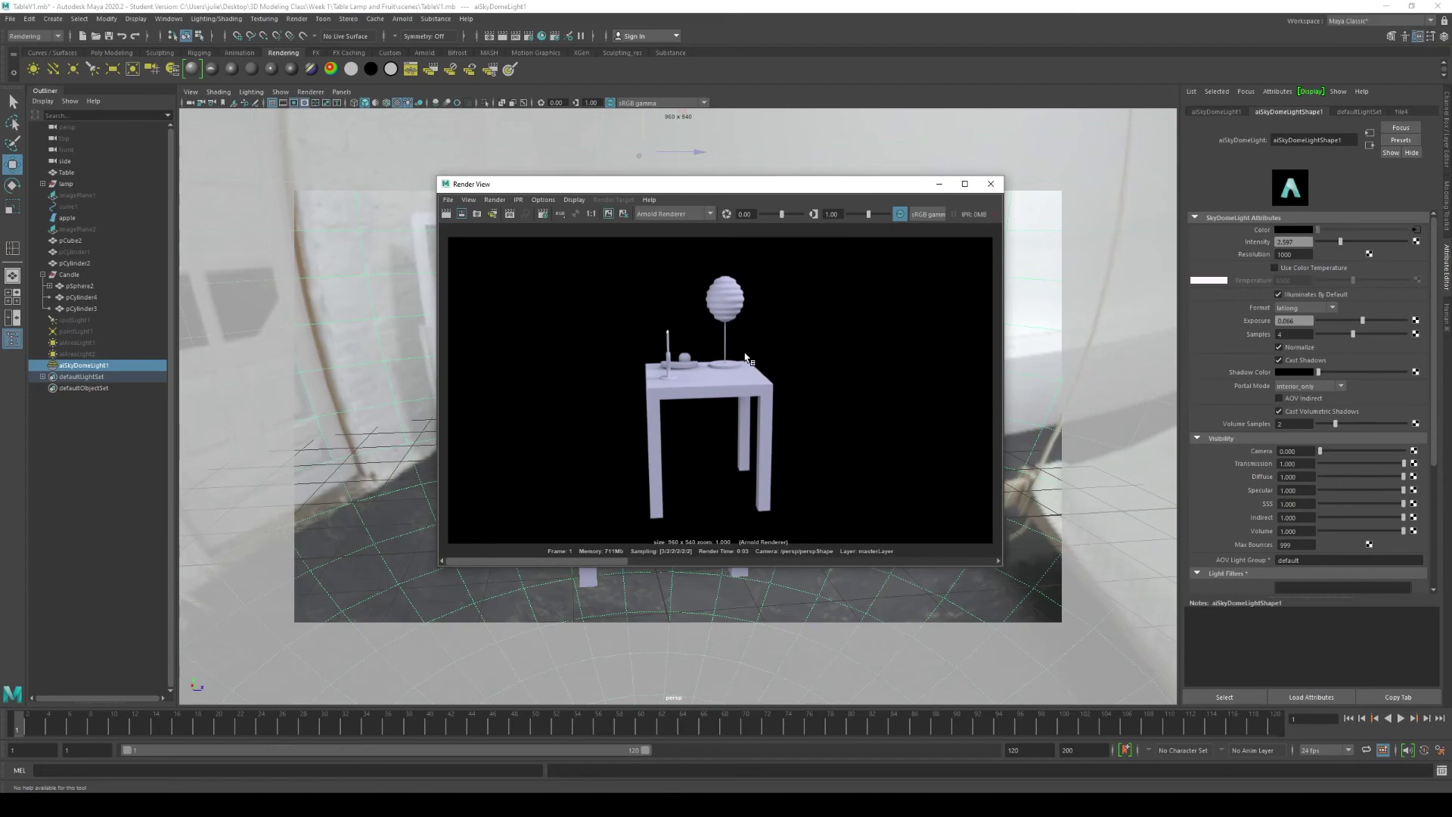
Close Render View, then zoom out and orbit until the full HDR sky dome surrounds the table.
{"action": "left_click", "coordinate": [992, 183]}
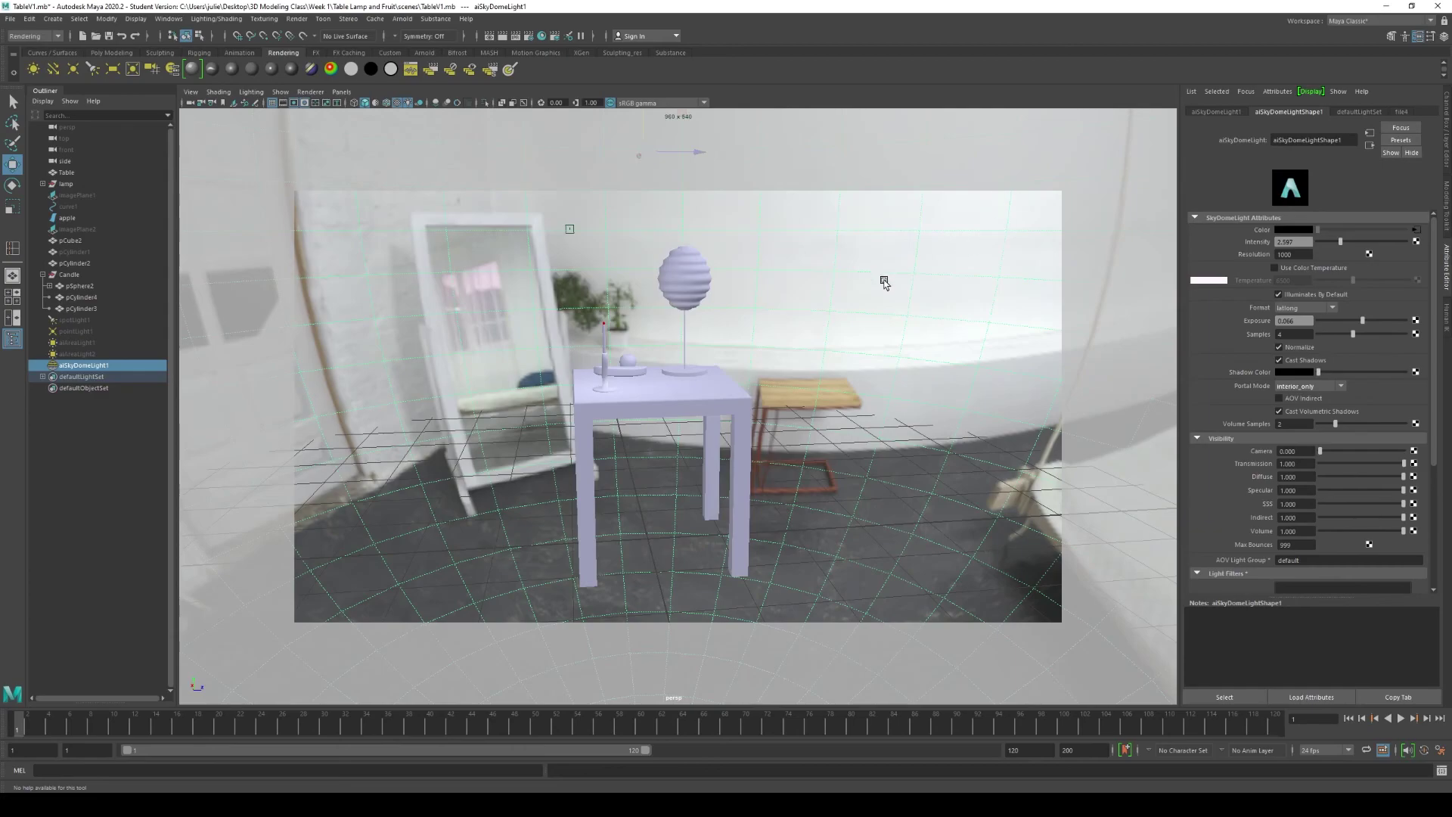
{"action": "scroll", "coordinate": [885, 282], "scroll_direction": "down", "scroll_amount": 10}
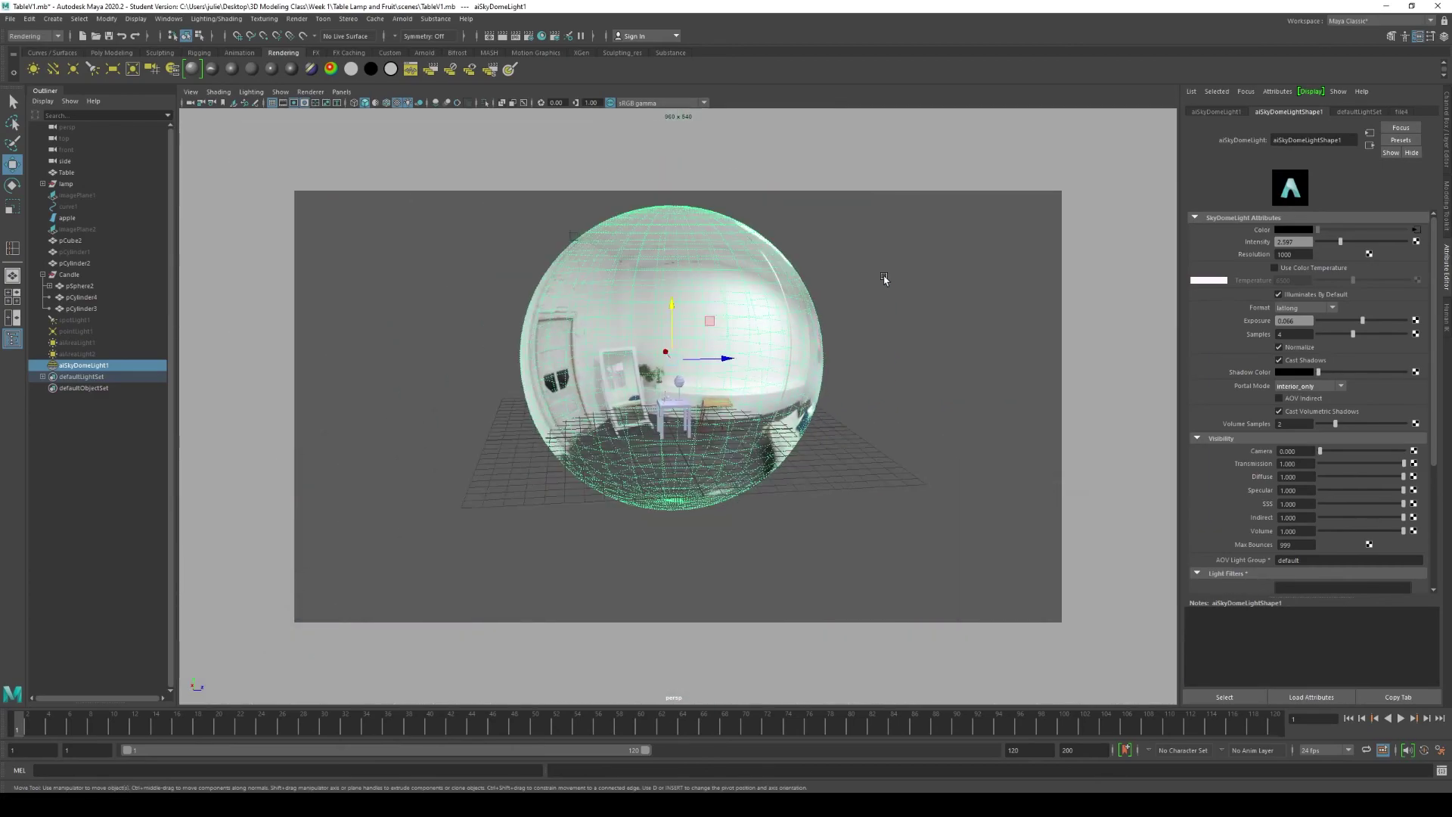
{"action": "left_click_drag", "start_coordinate": [882, 278], "coordinate": [901, 382], "text": "alt"}
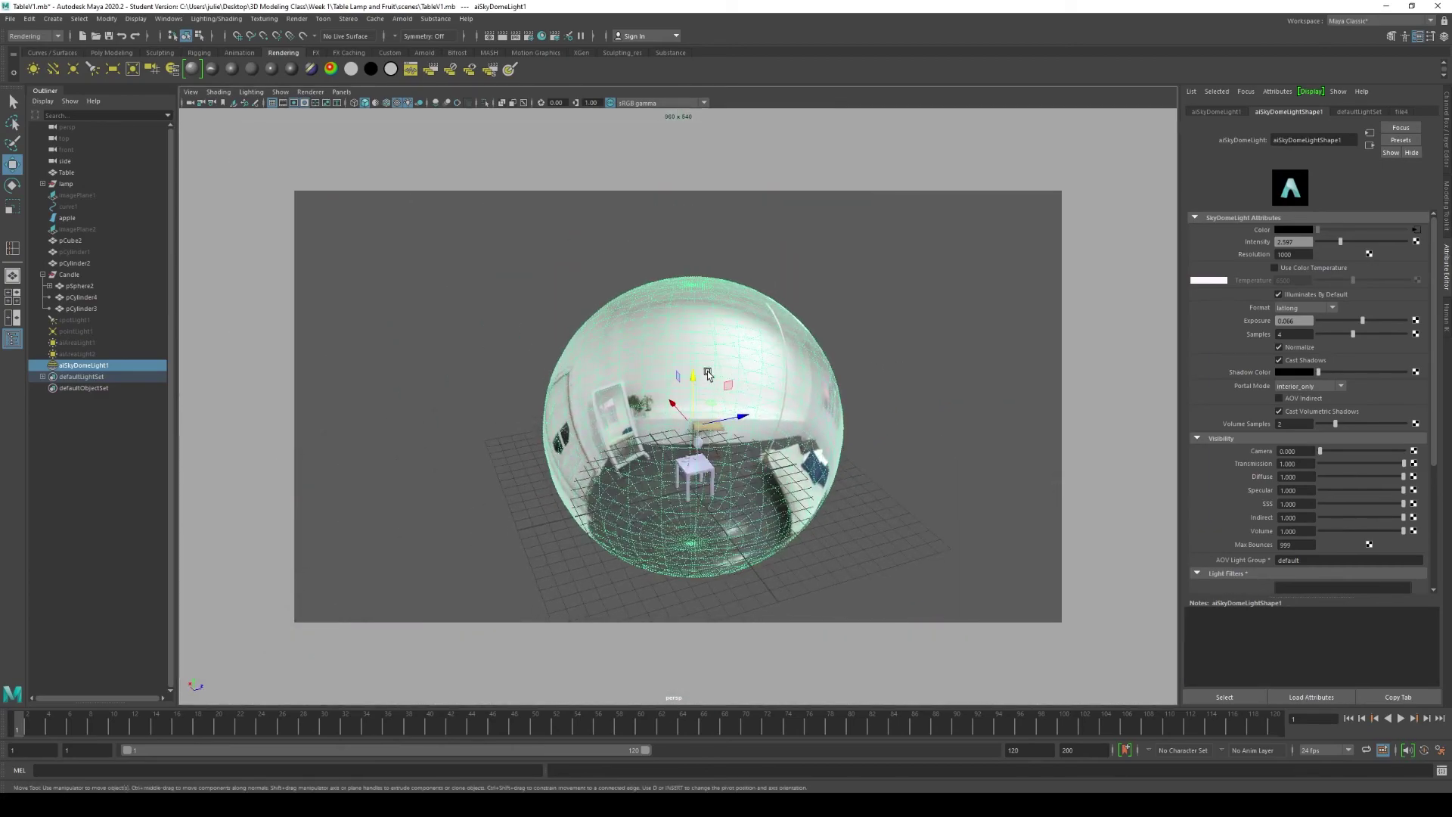
{"action": "scroll", "coordinate": [701, 462], "scroll_direction": "up", "scroll_amount": 3}
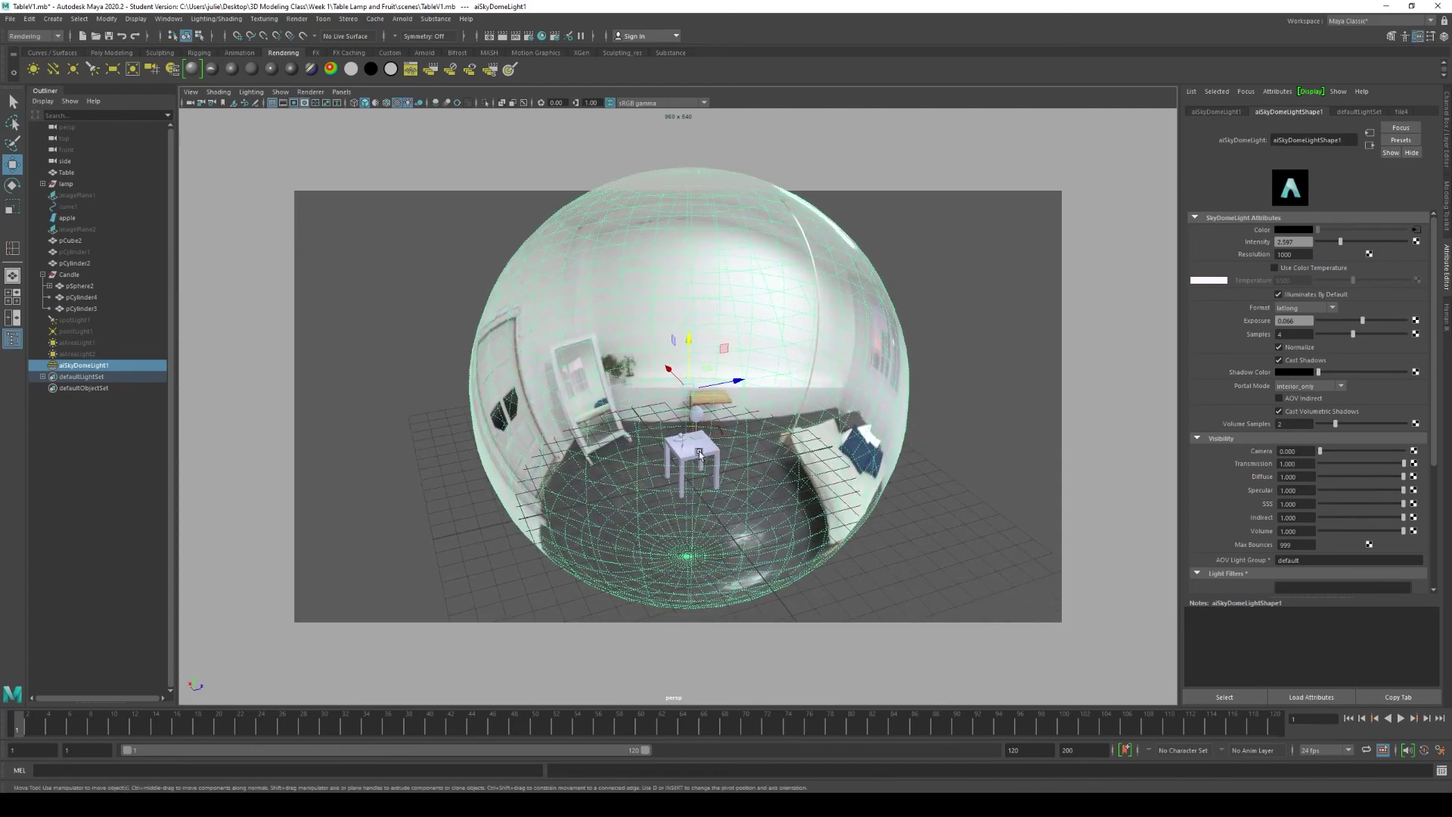
{"action": "scroll", "coordinate": [640, 277], "scroll_direction": "down", "scroll_amount": 2}
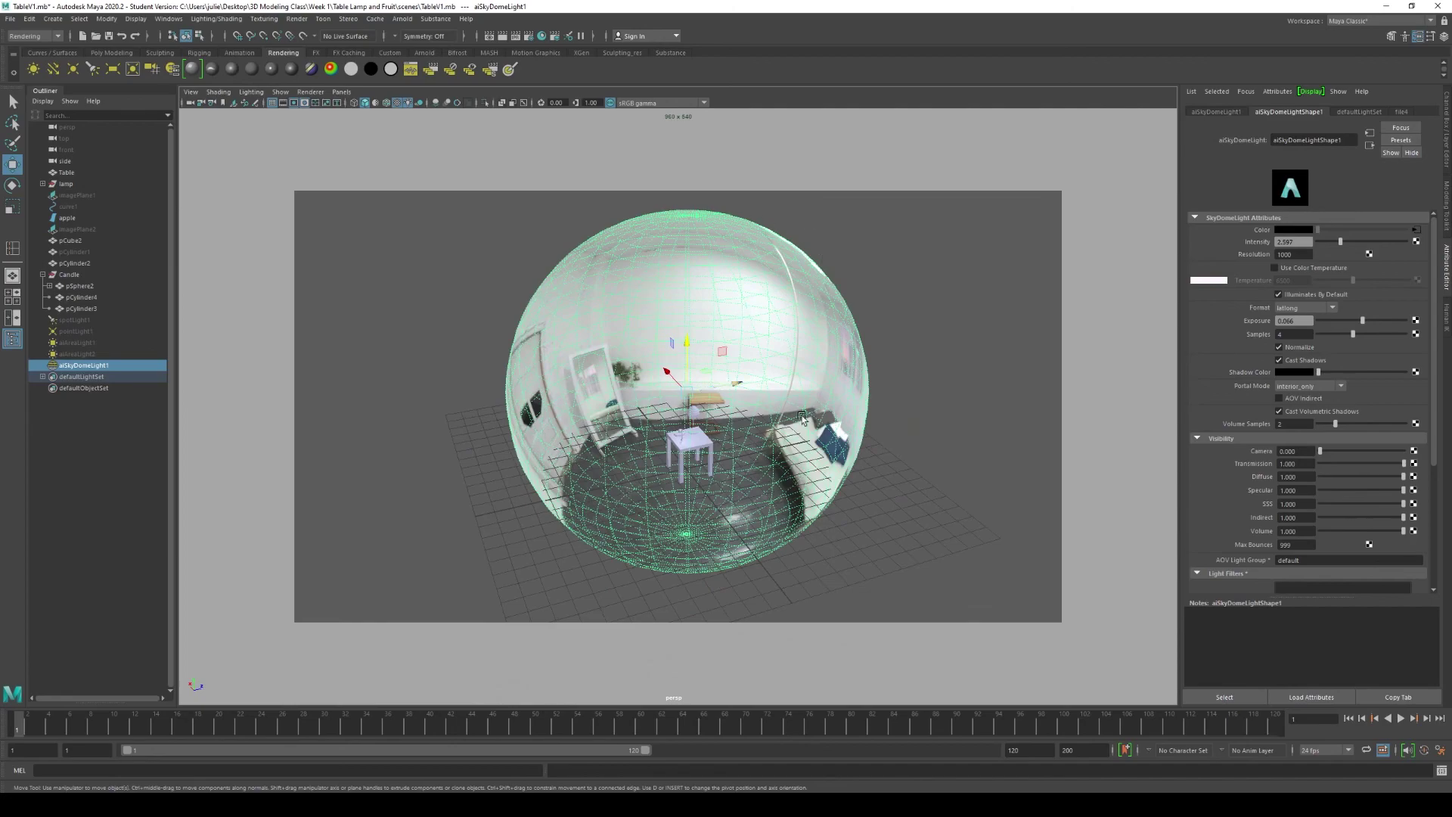